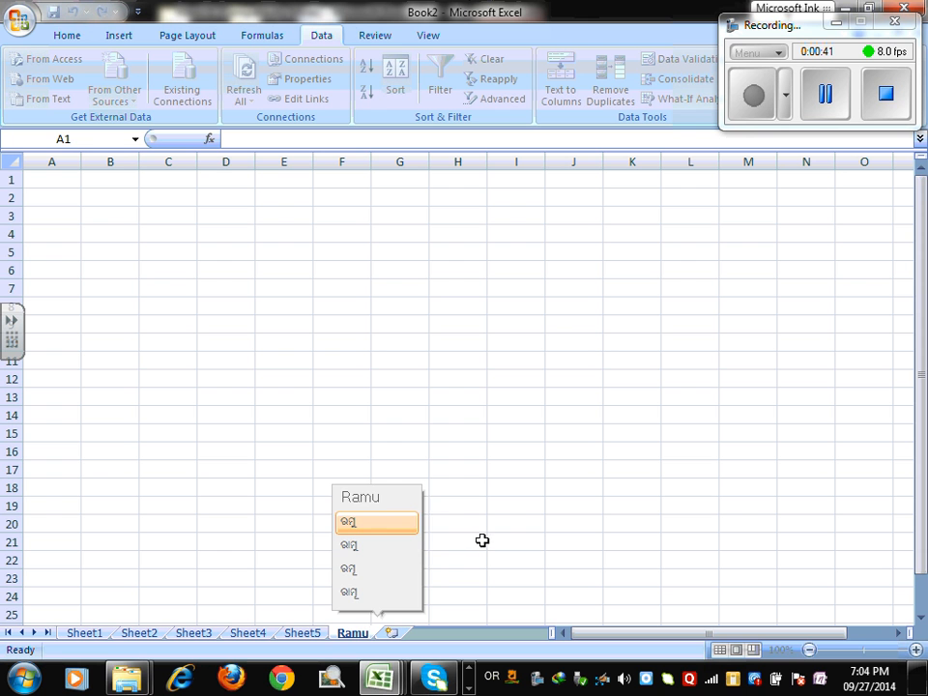
- Delete the renamed worksheet that follows Sheet5
left_click(379, 503)
left_click(317, 634)
right_click(319, 636)
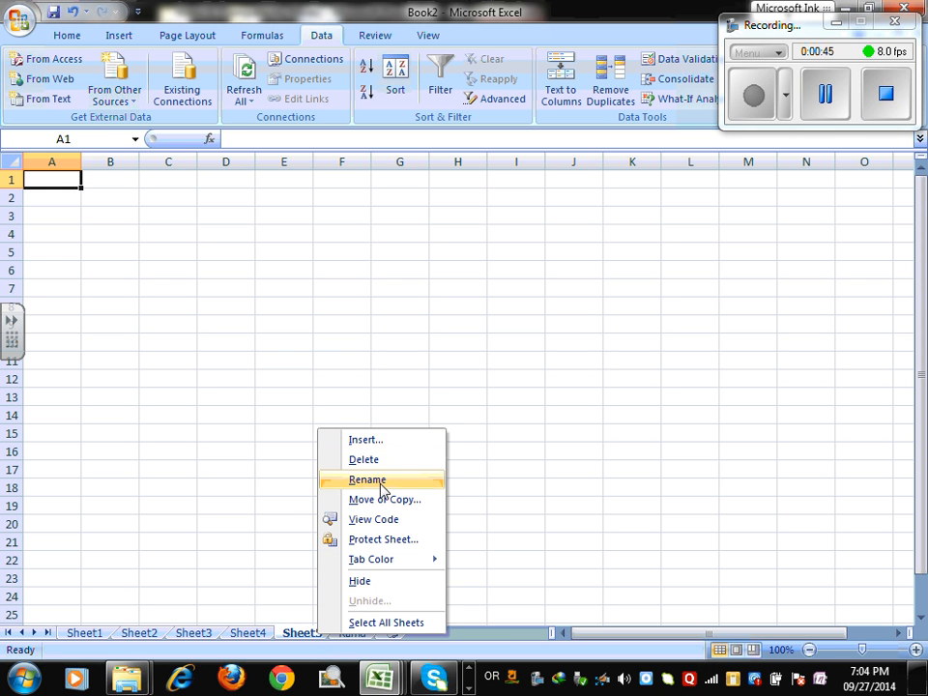
left_click(346, 638)
right_click(344, 636)
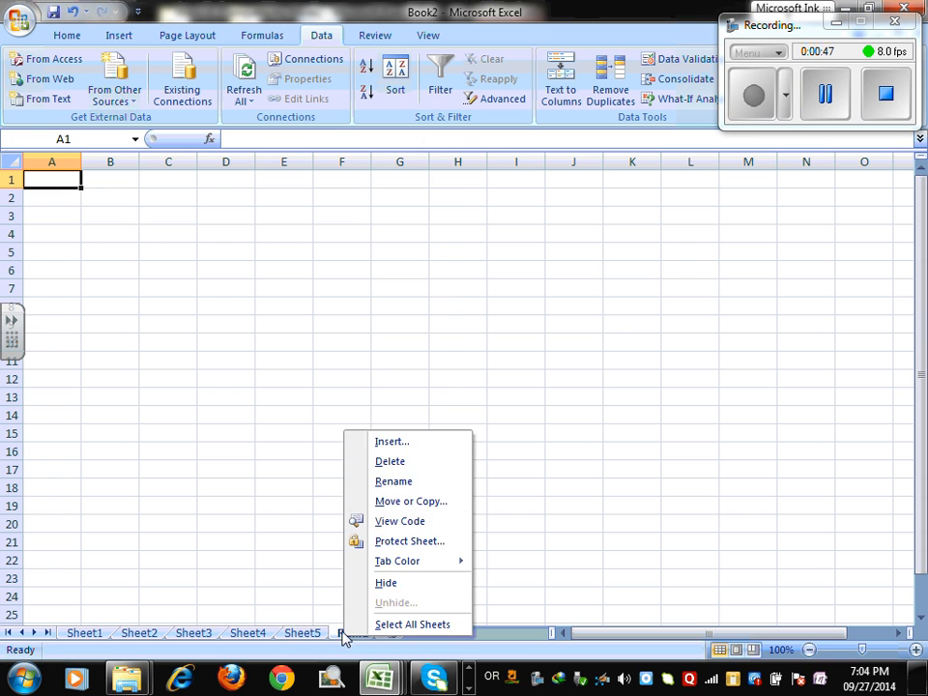
left_click(389, 463)
- Delete the worksheets Sheet5, Sheet4 and Sheet3 from the workbook
right_click(316, 635)
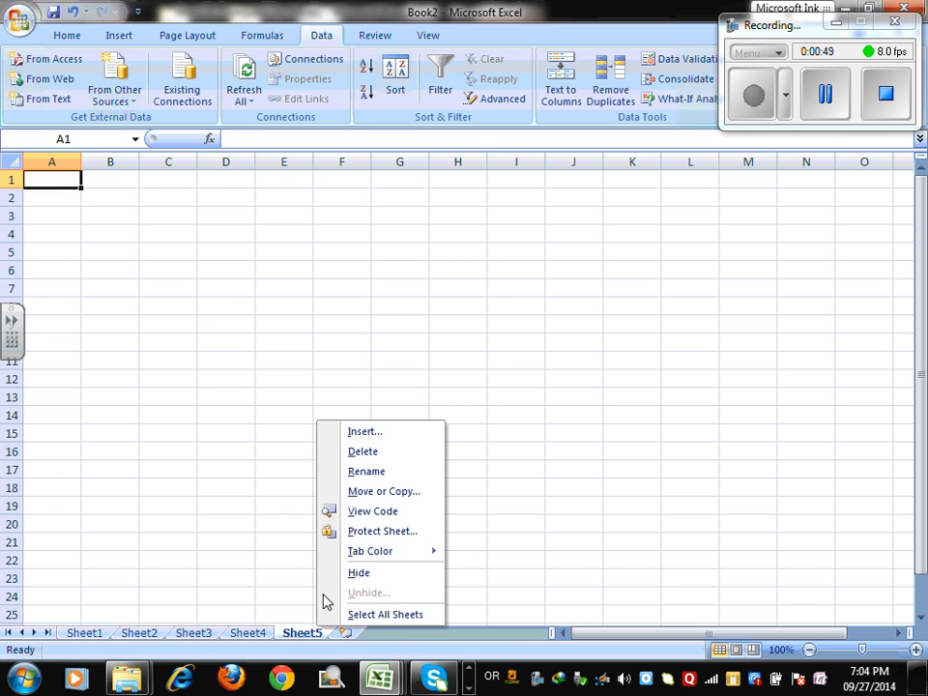
left_click(367, 452)
right_click(261, 632)
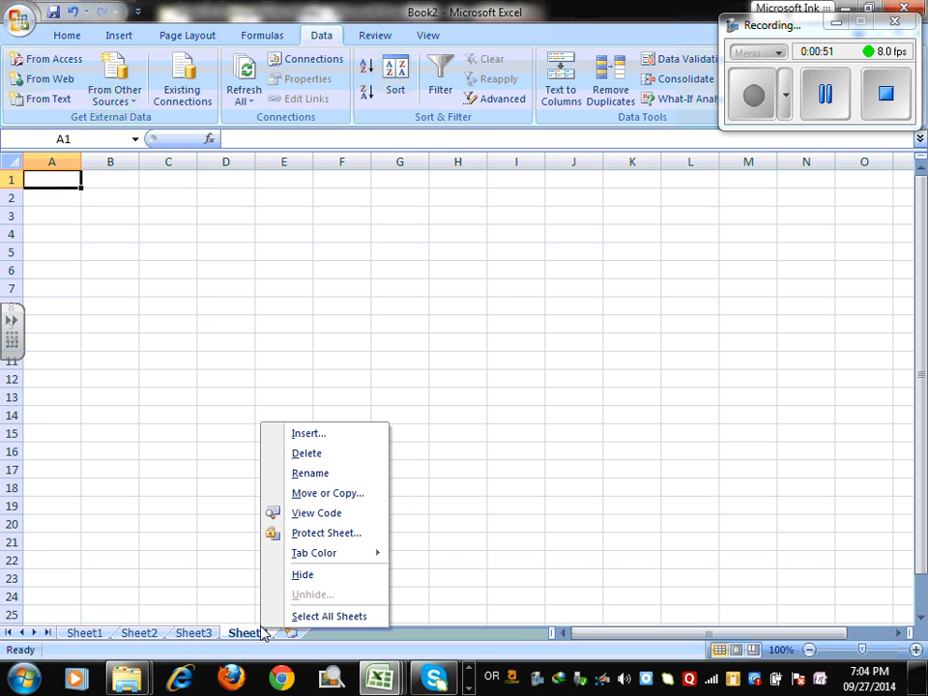
left_click(322, 454)
right_click(189, 638)
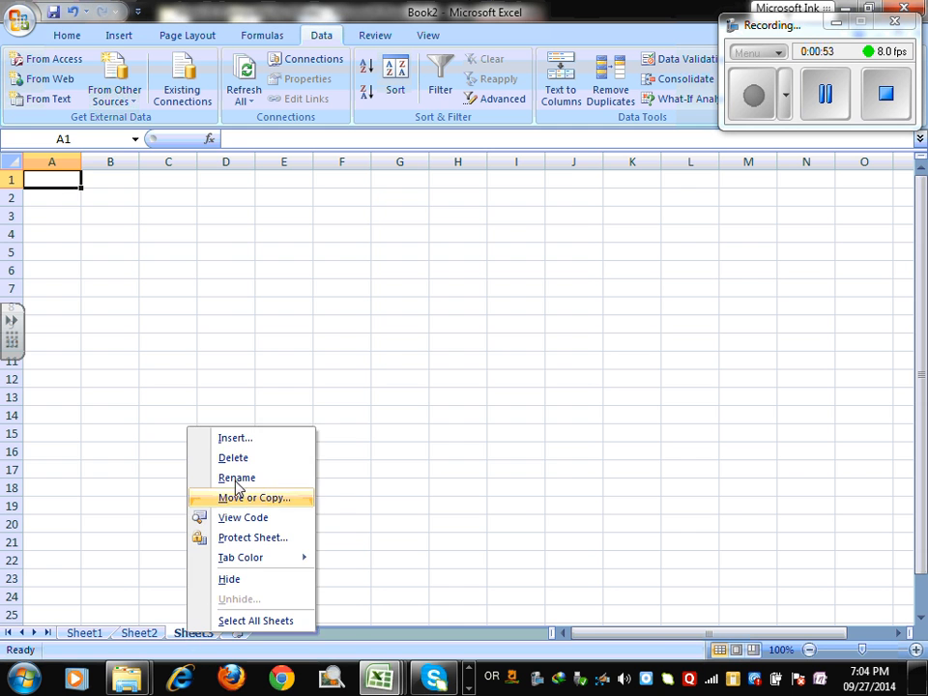
left_click(237, 459)
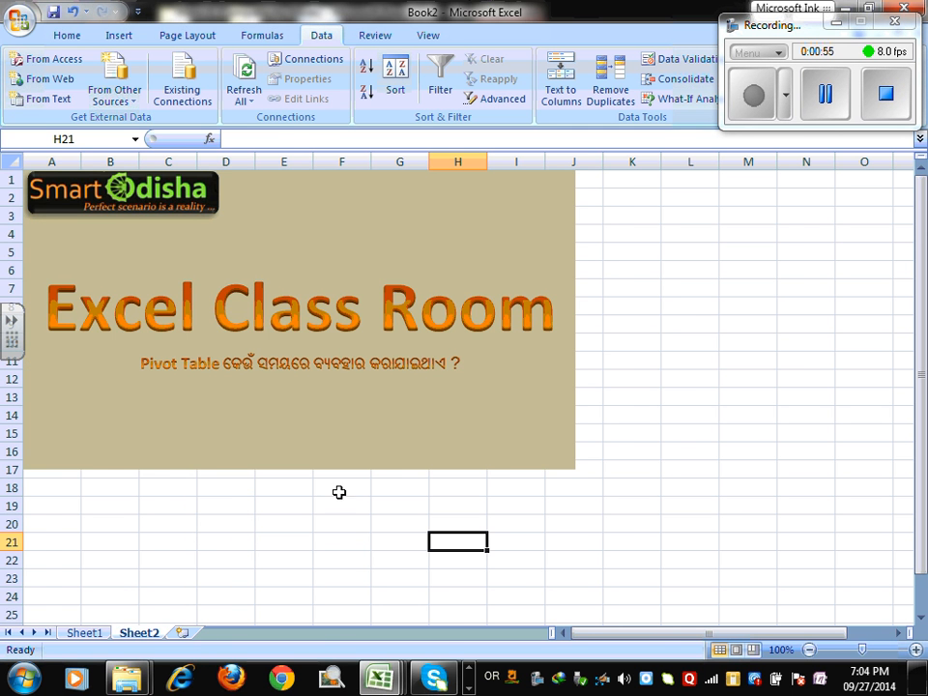
- Open Sheet1 and examine the school records, focusing on the District, CI and BLOCK columns
left_click(97, 633)
left_click(387, 493)
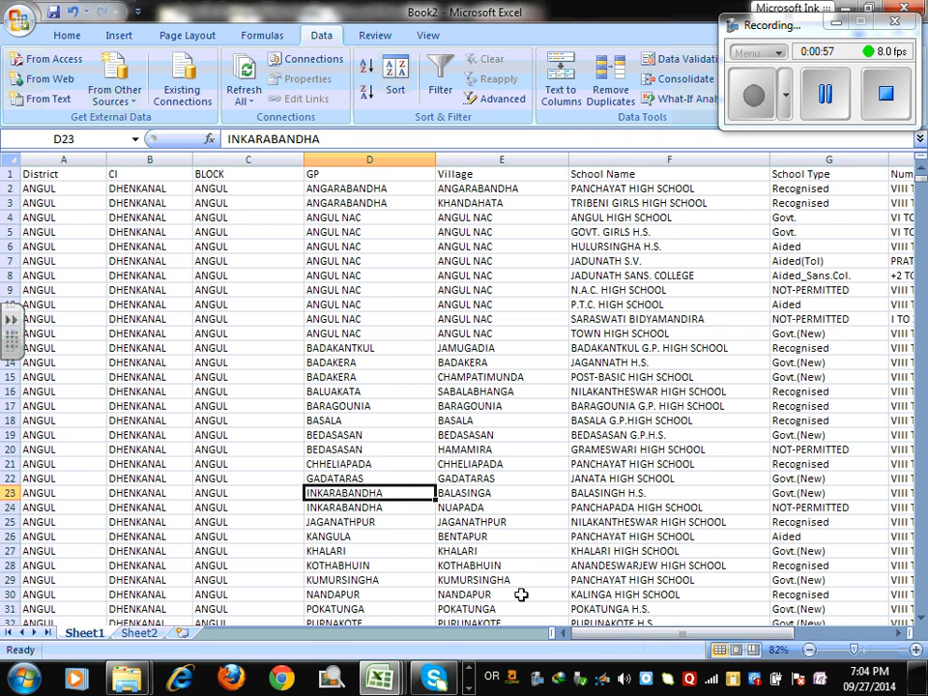
left_click(97, 276)
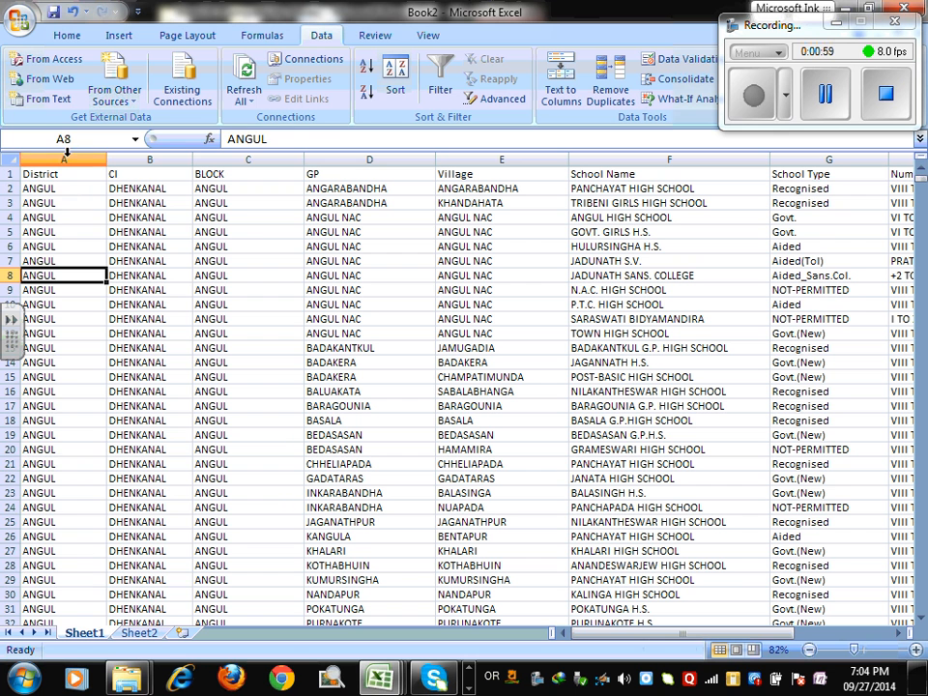
left_click(63, 160)
left_click(134, 156)
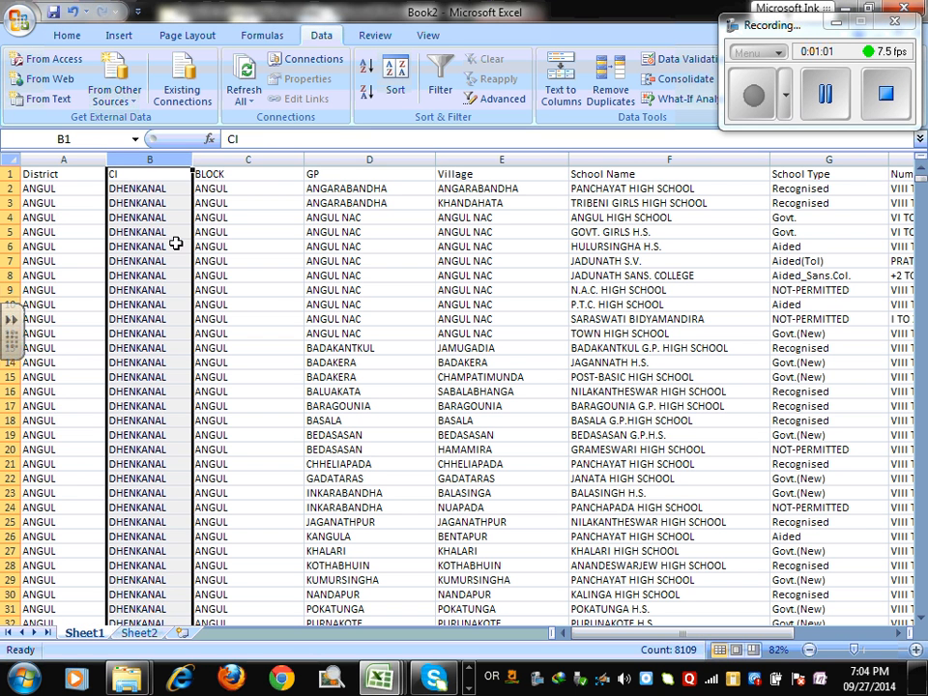
left_click(360, 288)
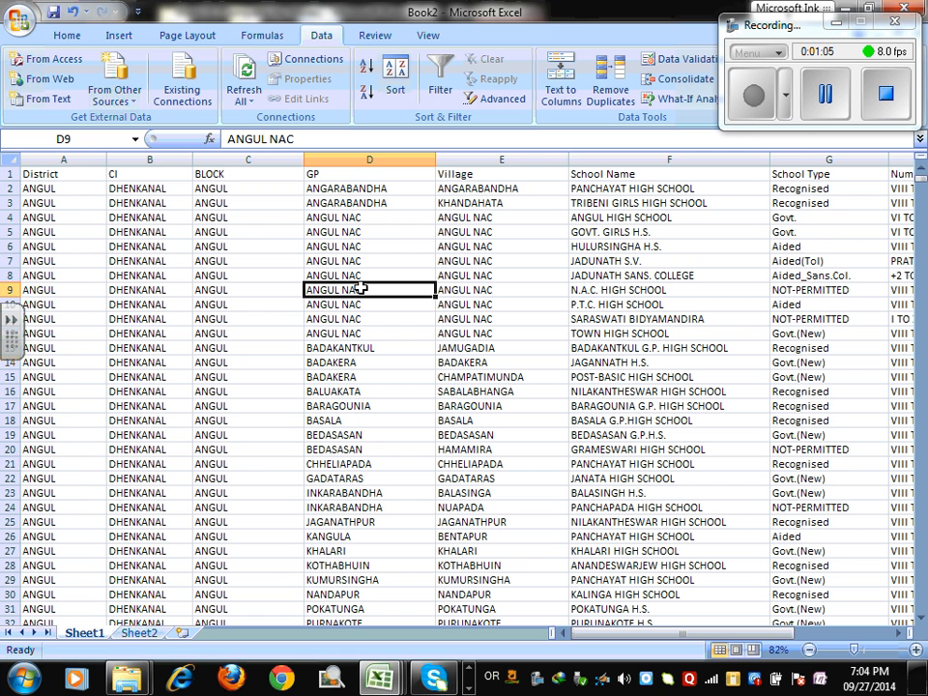
left_click(60, 155)
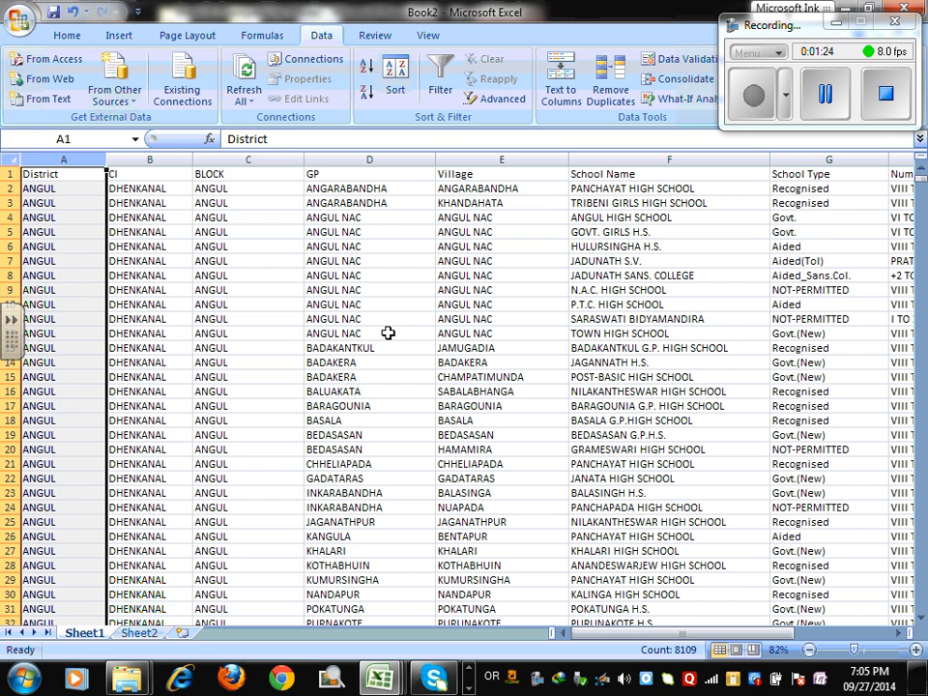
left_click(230, 277)
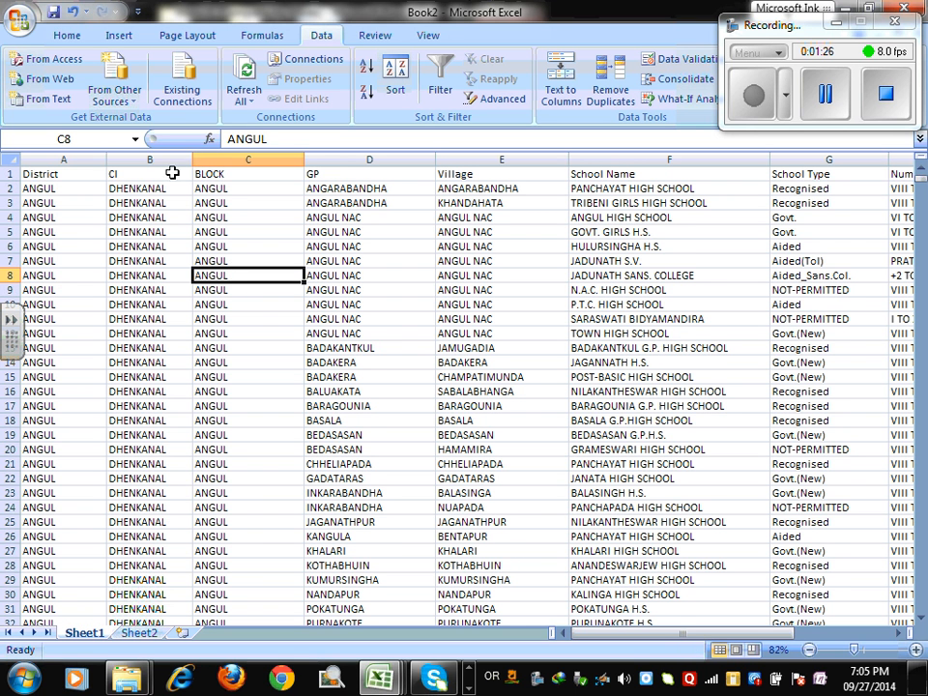
mouse_move(191, 157)
left_mouse_down()
mouse_move(191, 172)
mouse_move(194, 143)
left_mouse_up()
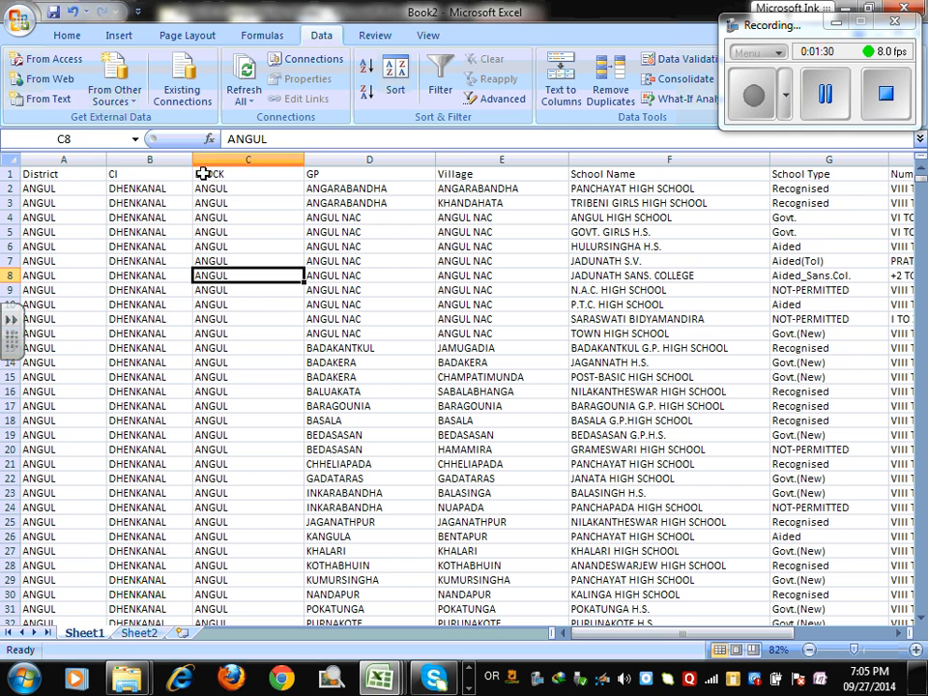
left_click(263, 231)
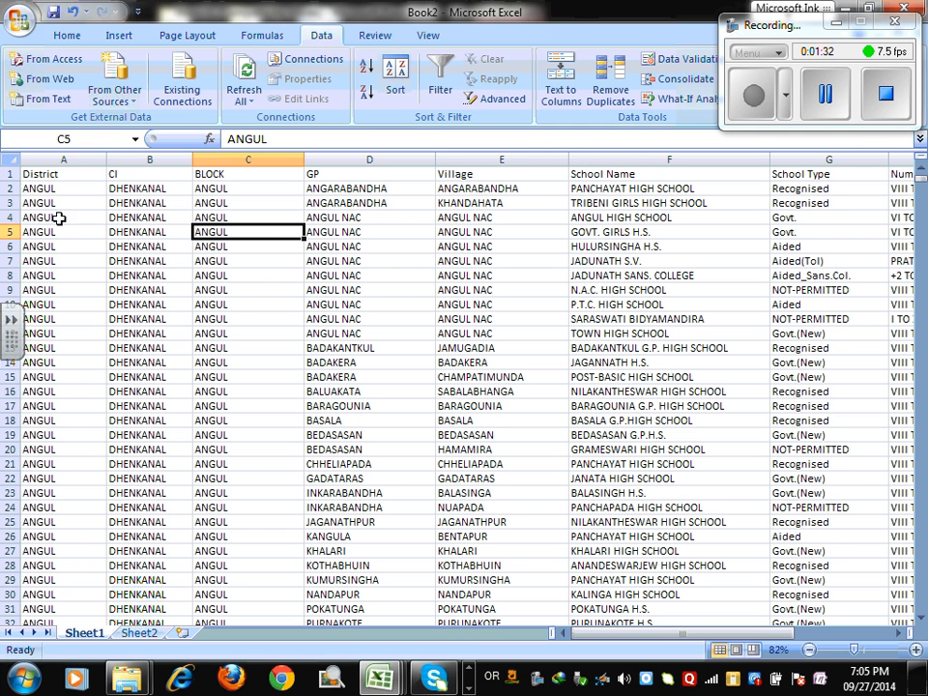
- Examine the columns of the school data one by one, from District through Number of Teacher
left_click(48, 159)
left_click(152, 154)
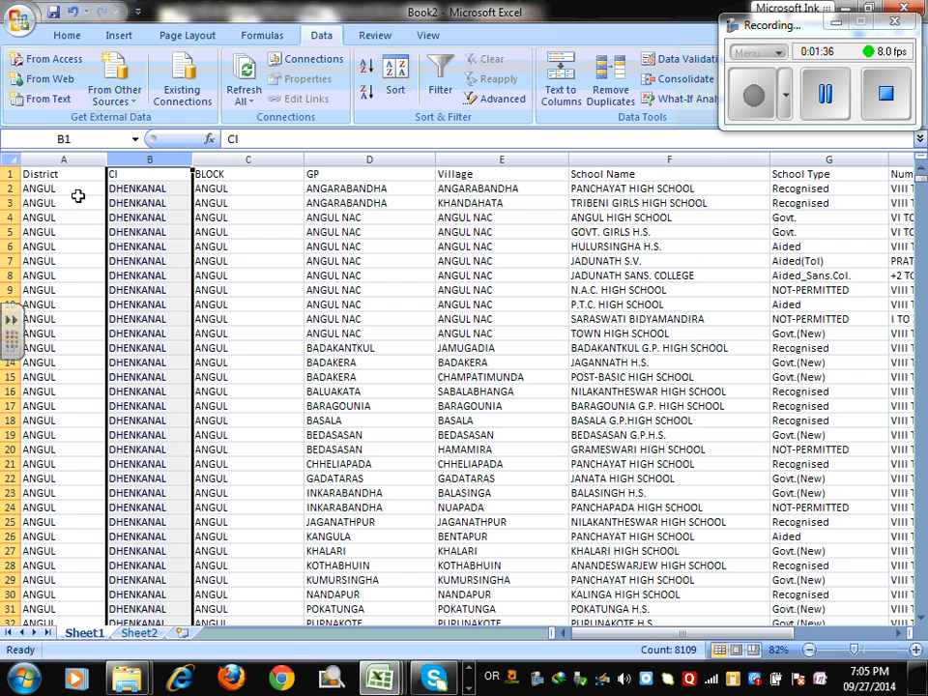
left_click(248, 158)
left_click(342, 156)
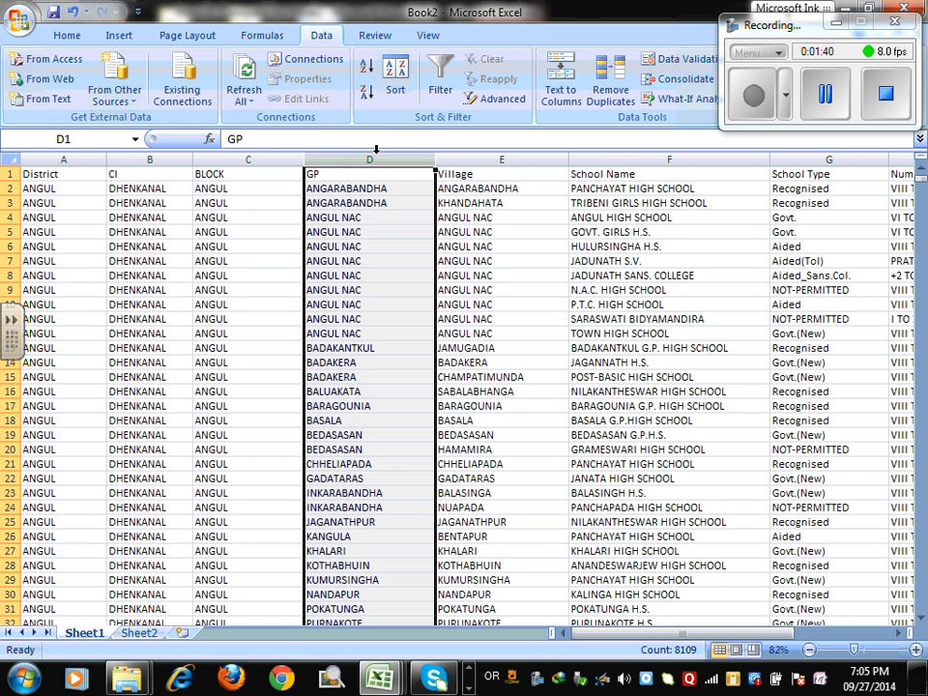
left_click(502, 158)
left_click(669, 158)
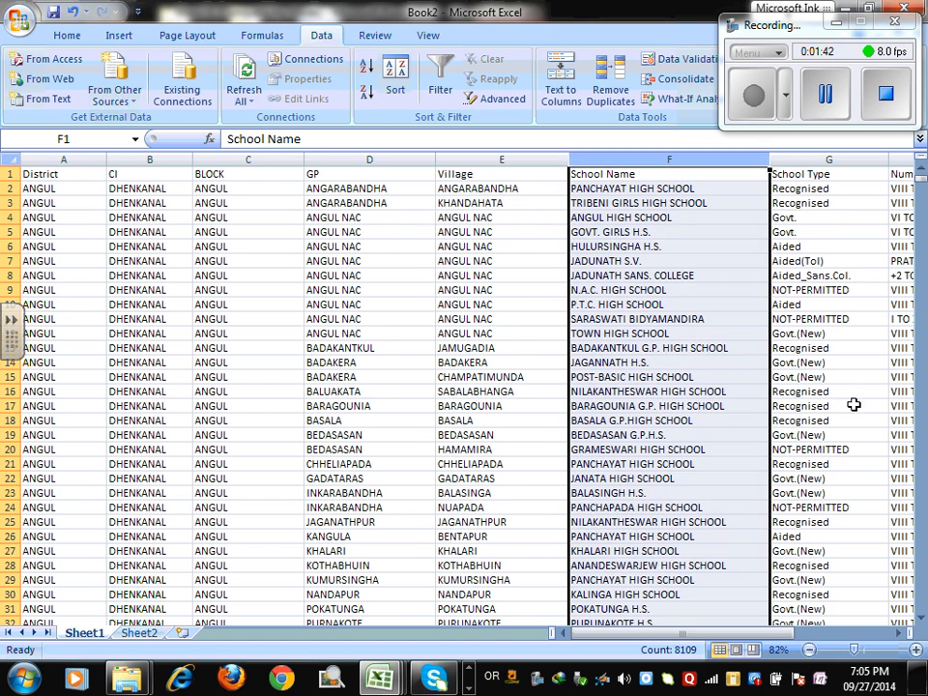
left_click(828, 159)
left_click_drag(772, 637, 785, 635)
left_click(771, 159)
left_click(857, 161)
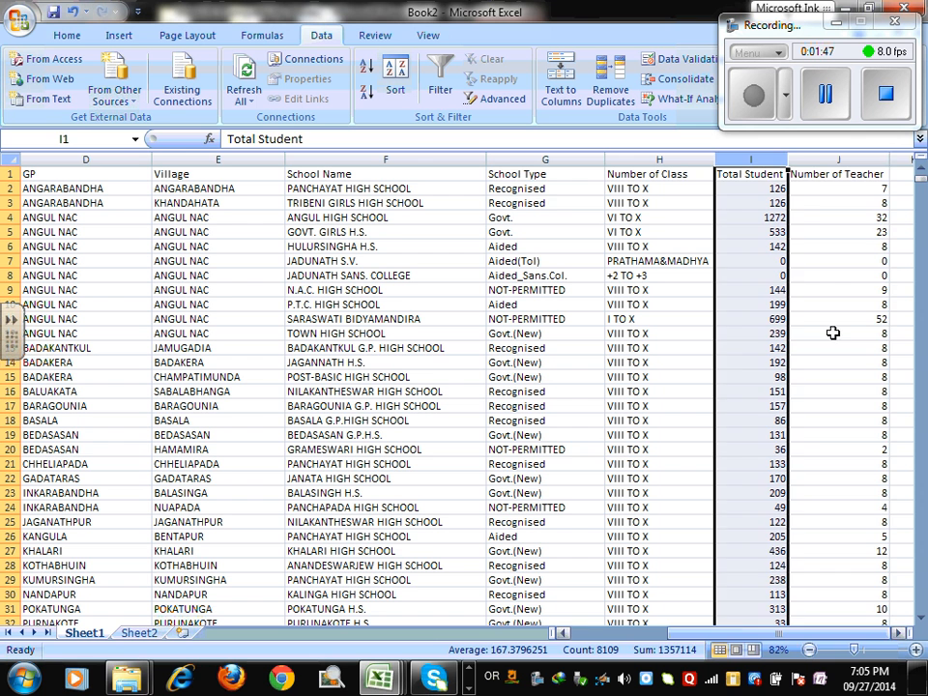
left_click(821, 158)
mouse_move(677, 638)
left_mouse_down()
mouse_move(651, 643)
mouse_move(665, 646)
left_mouse_up()
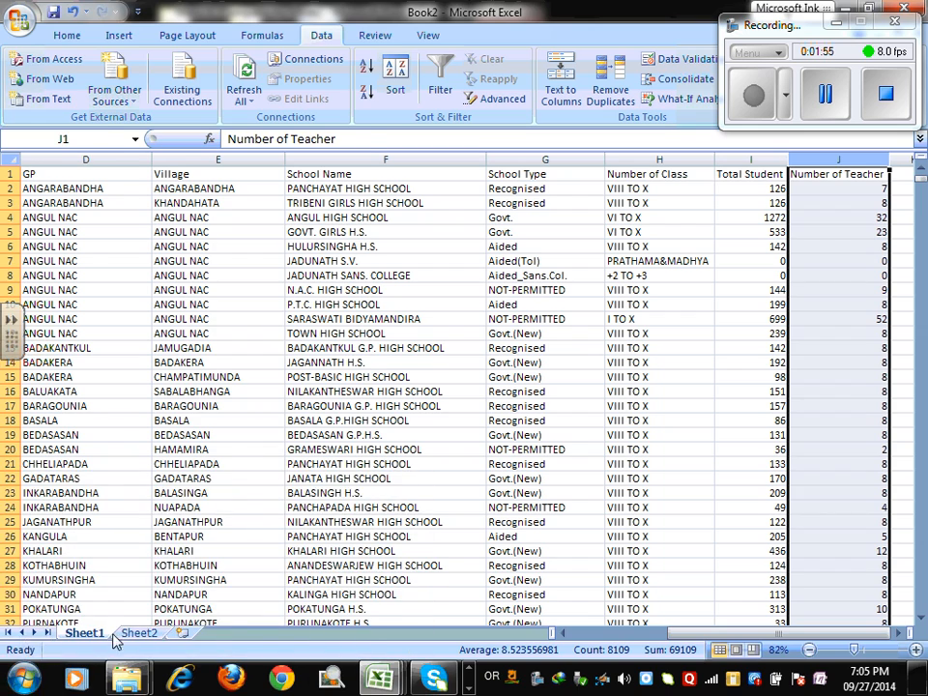
- Switch to the Book1 workbook and copy the district summary table in D1:J31
left_click(23, 682)
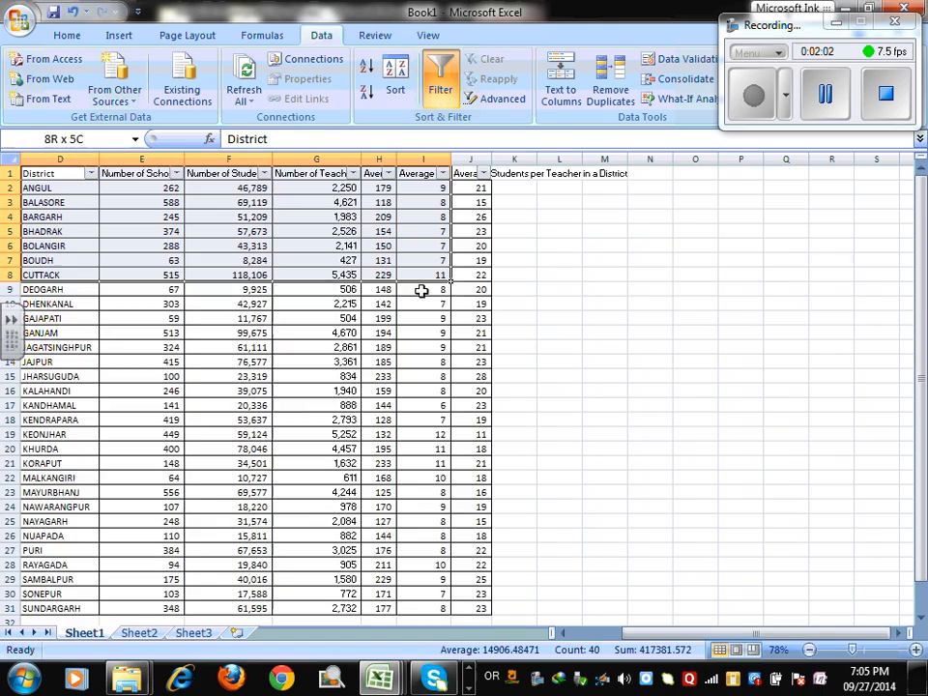
left_click_drag(420, 290, 465, 580)
key("ctrl+c")
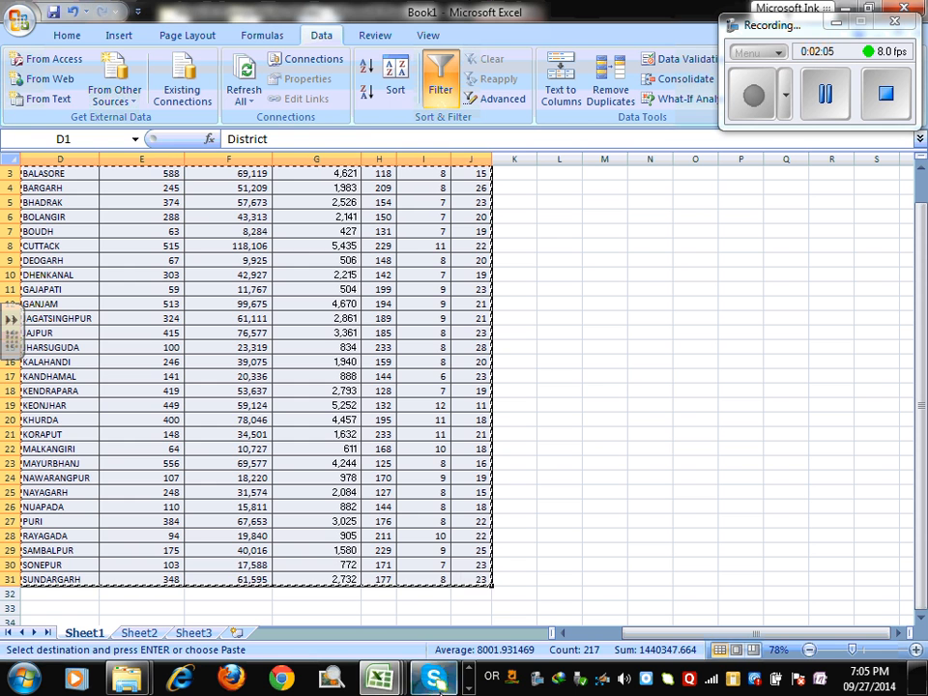
- Open a new Microsoft Word document and paste the copied district summary table into it
left_click(23, 680)
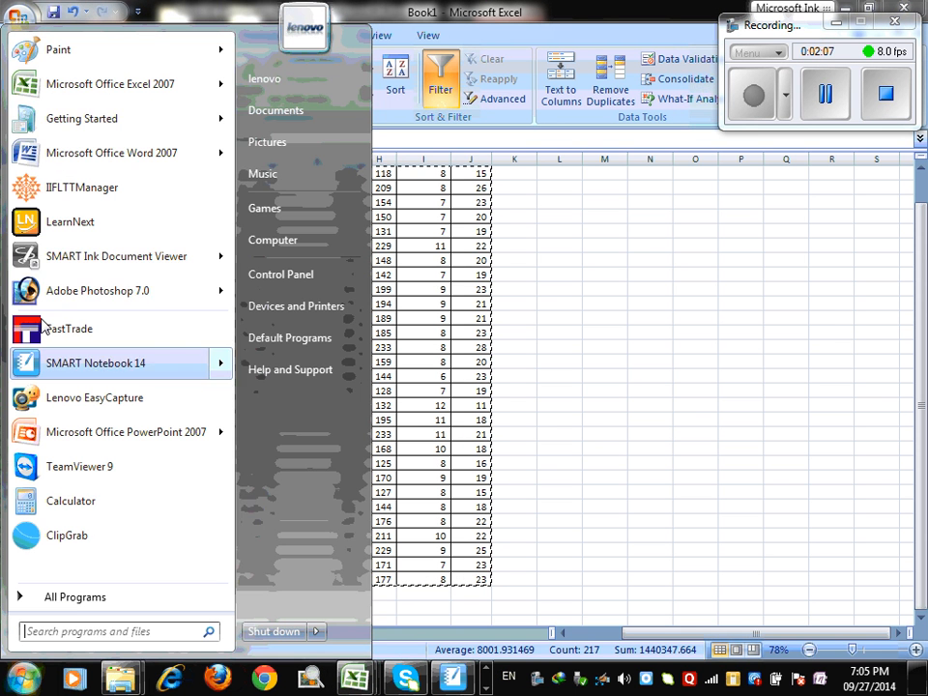
left_click(83, 154)
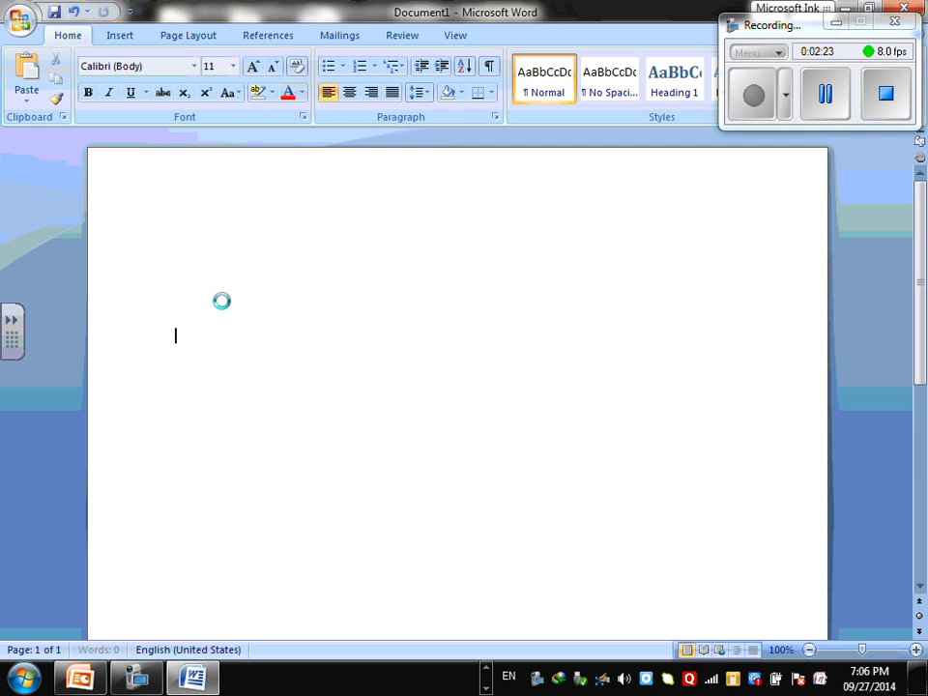
key("ctrl+v")
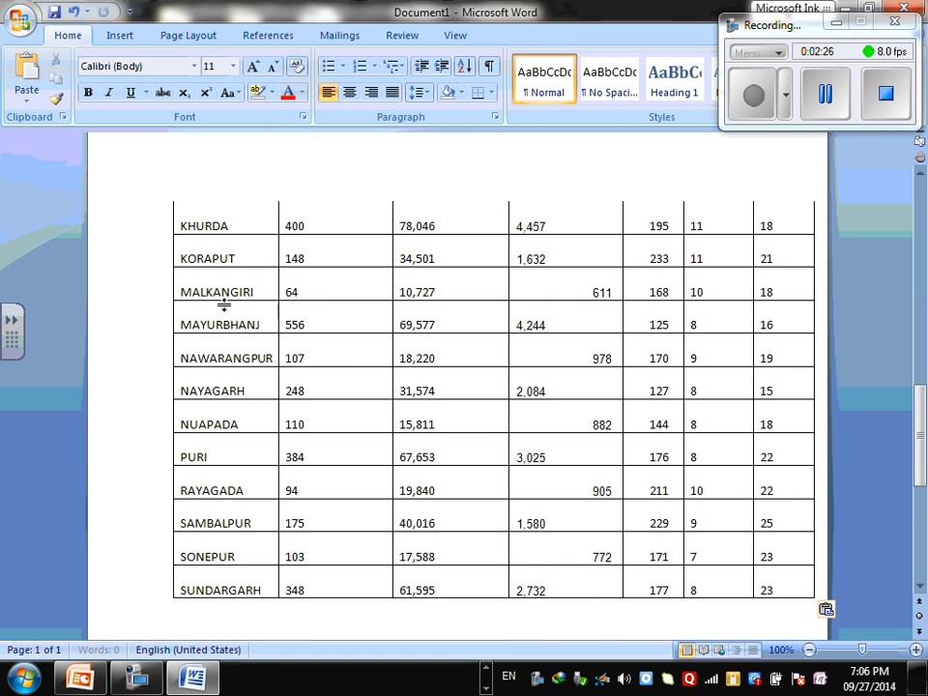
left_click(315, 301)
scroll(409, 401, "up", 20)
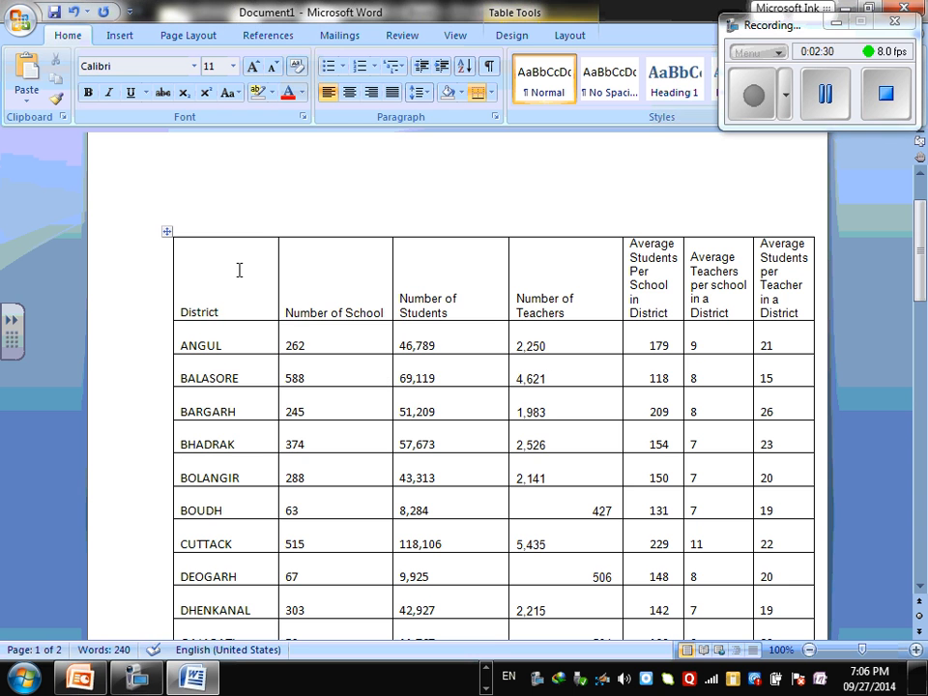
- Select the whole pasted table and apply the built-in green grid table style with shaded banded rows
left_click_drag(238, 270, 480, 404)
left_click(168, 232)
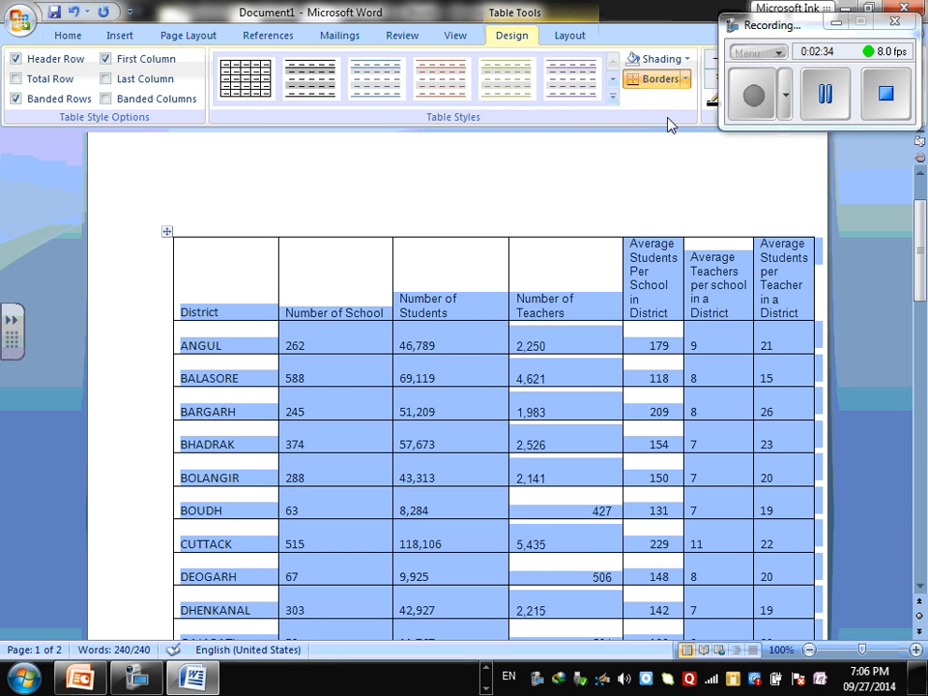
left_click(612, 97)
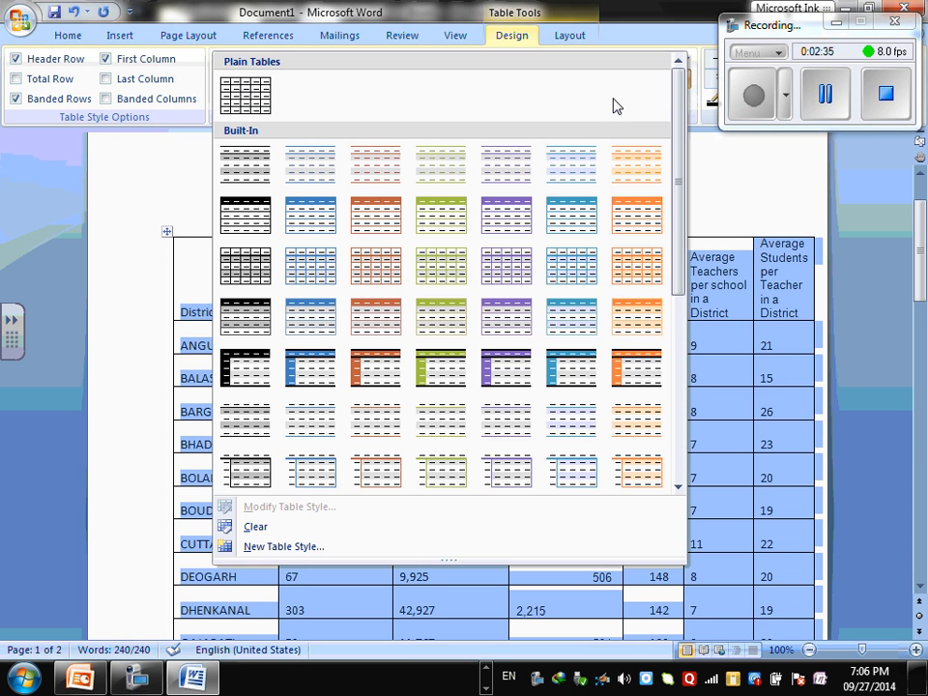
left_click(450, 282)
scroll(452, 290, "down", 10)
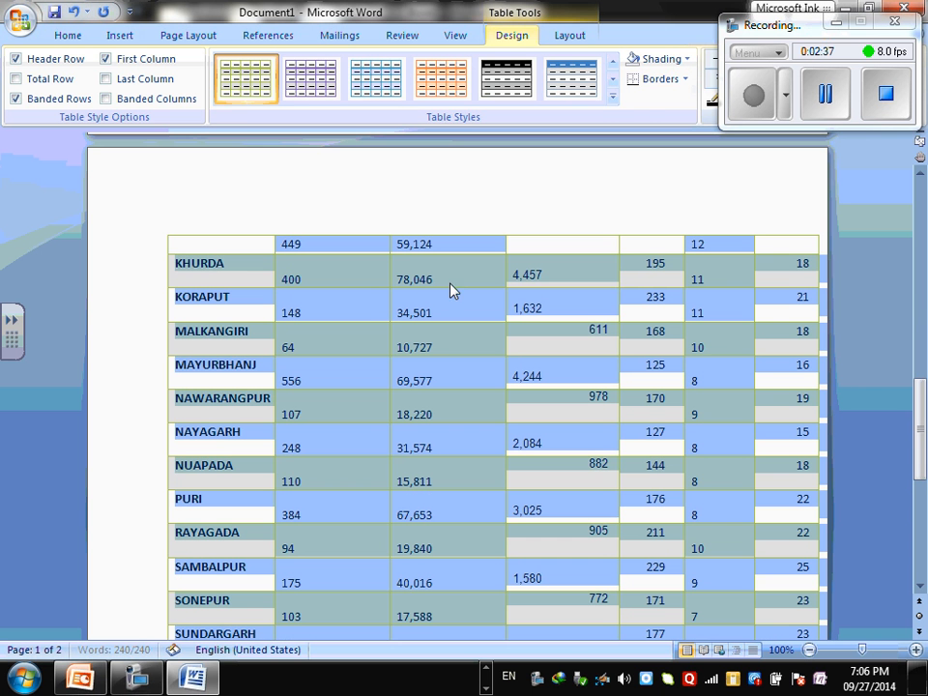
- Set the selected table's font size to 11 and apply the No Spacing paragraph style
left_click(101, 36)
left_click(75, 39)
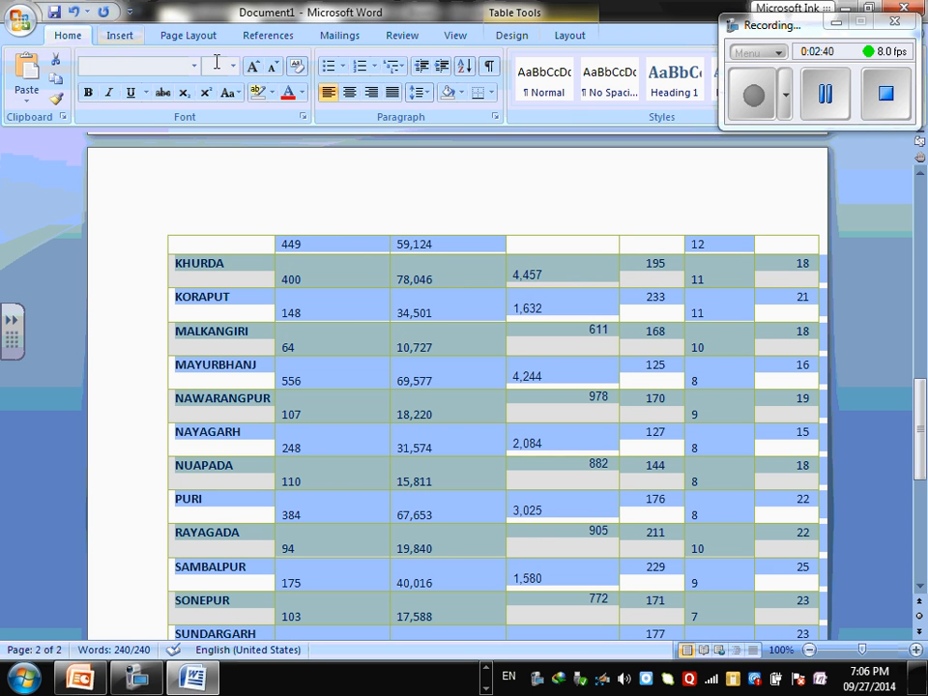
left_click(233, 66)
left_click(221, 138)
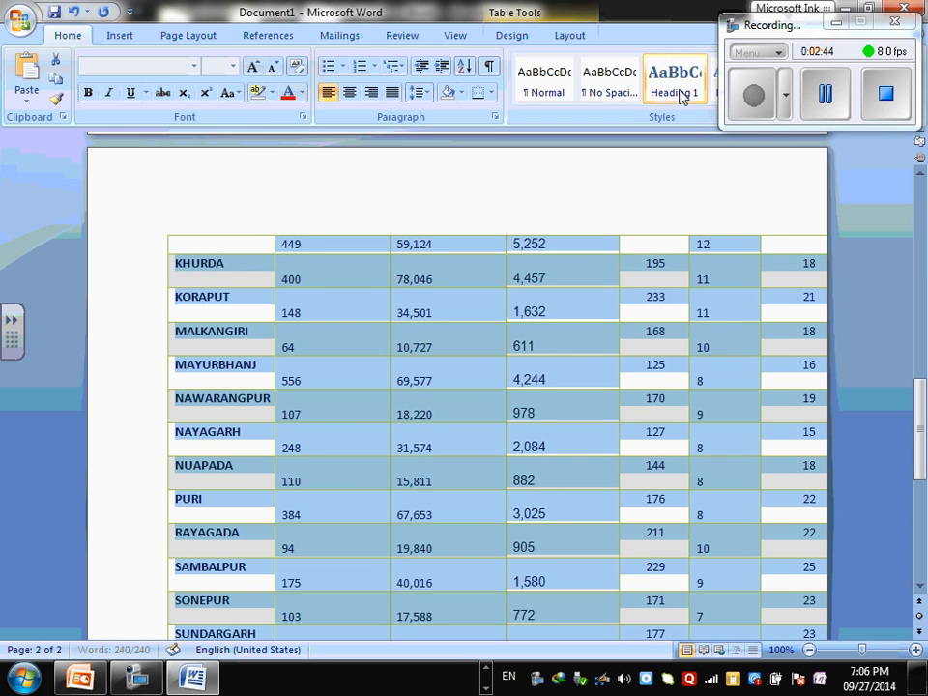
left_click(601, 87)
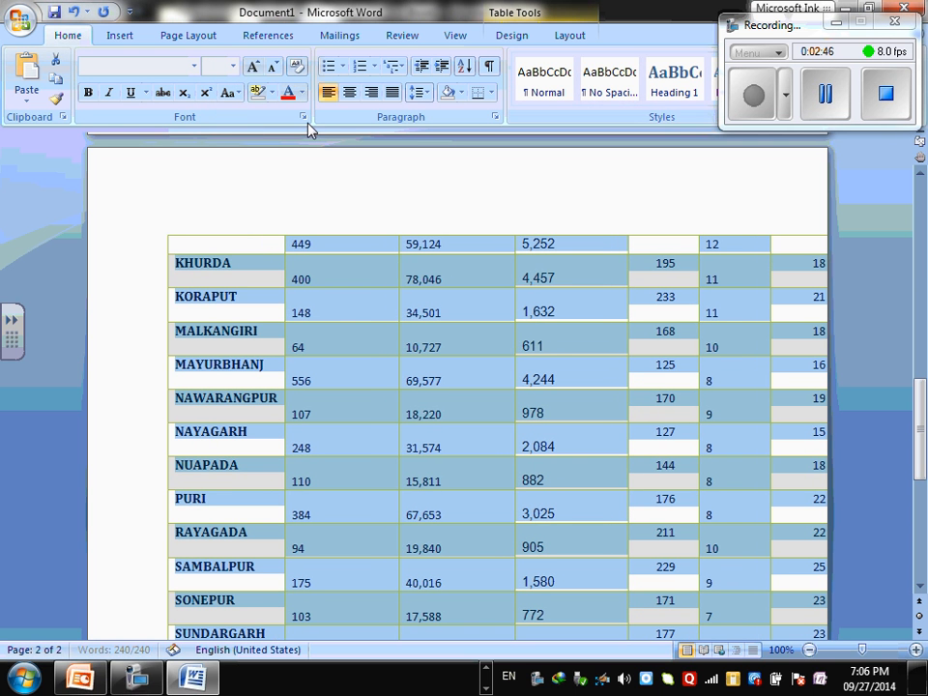
- Reduce the whole table's font size to 8 and deselect the table
left_click(233, 66)
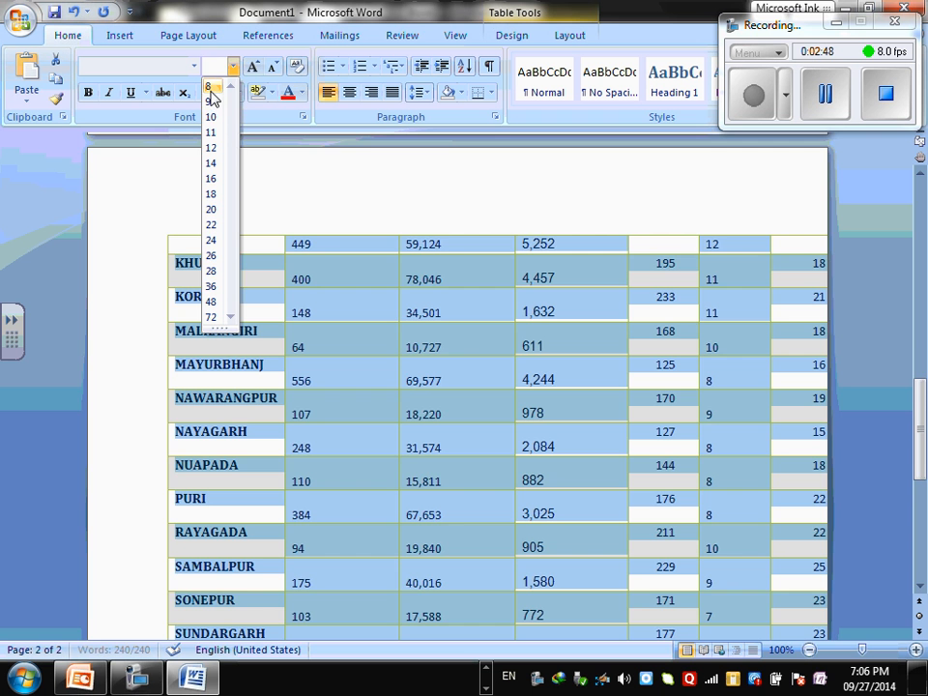
left_click(209, 87)
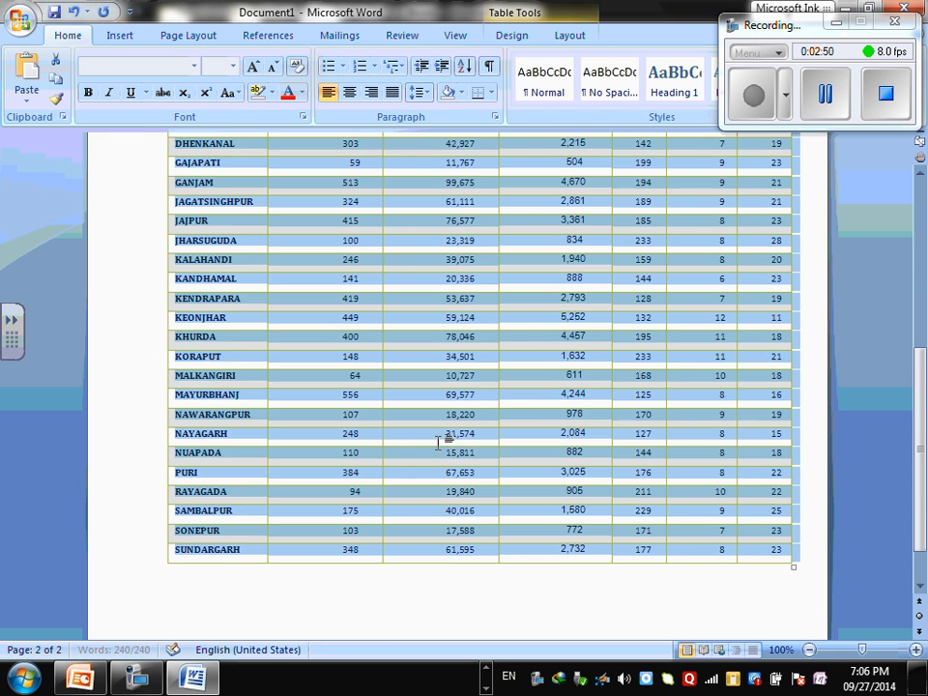
scroll(438, 443, "up", 5)
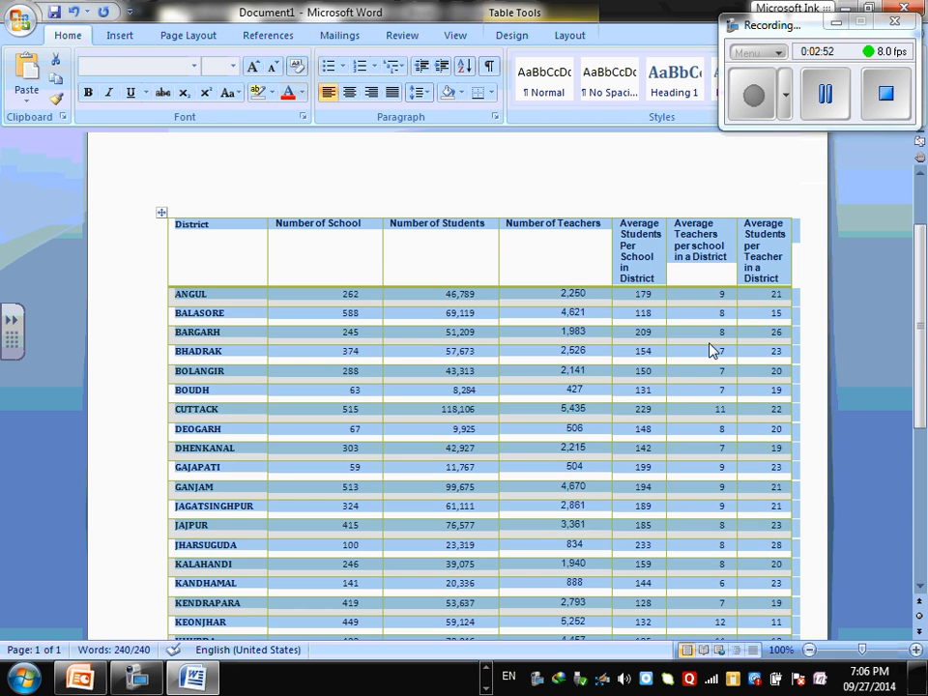
left_click(664, 248)
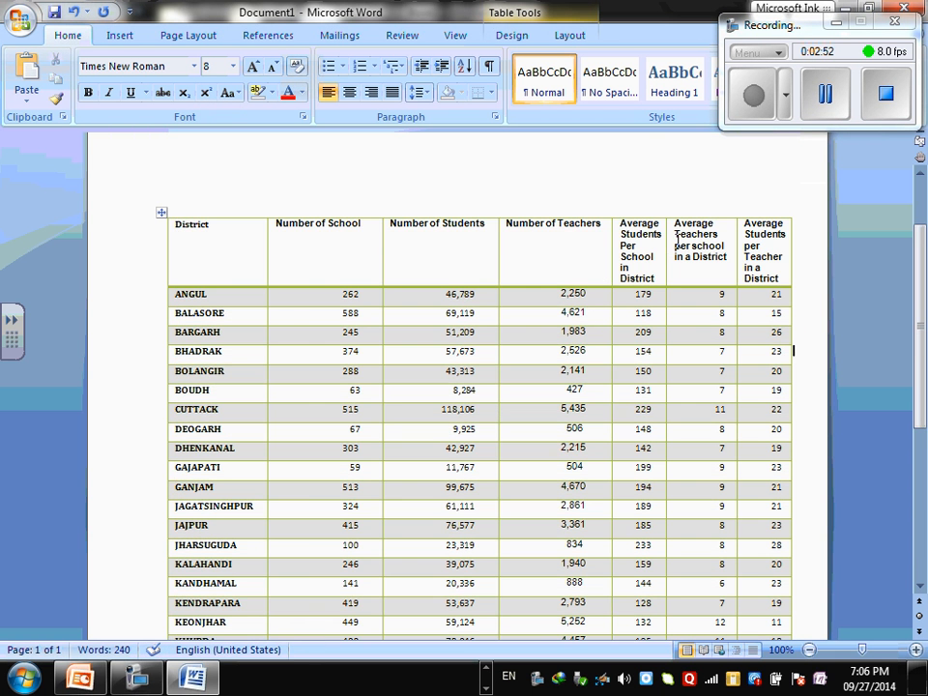
- Auto-fit the widths of the Number of School, Number of Students, Number of Teachers and Average Students Per School columns in the table
double_click(380, 241)
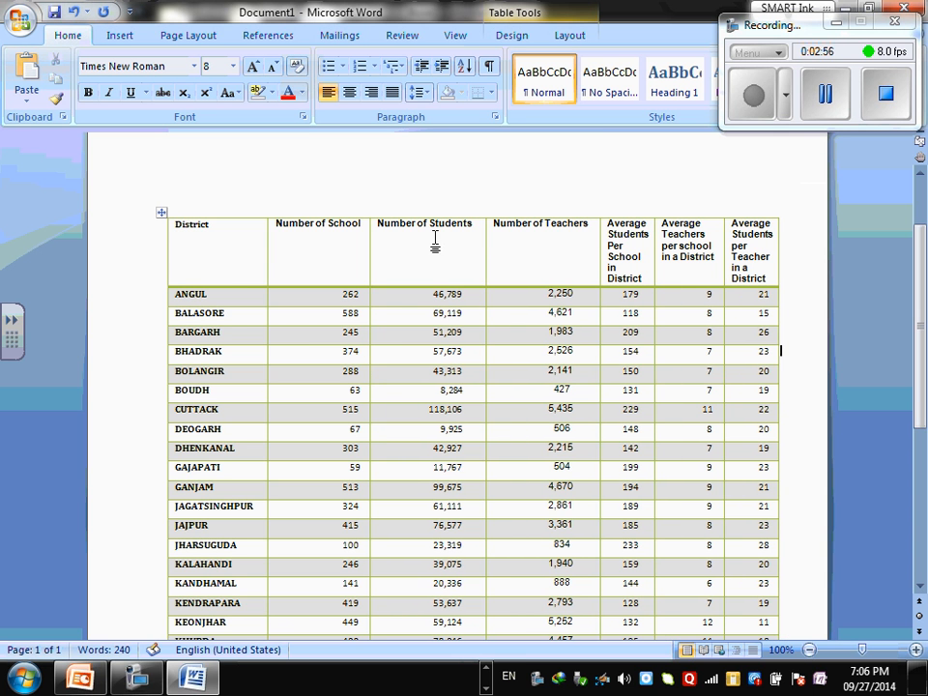
left_click_drag(486, 240, 486, 241)
double_click(486, 241)
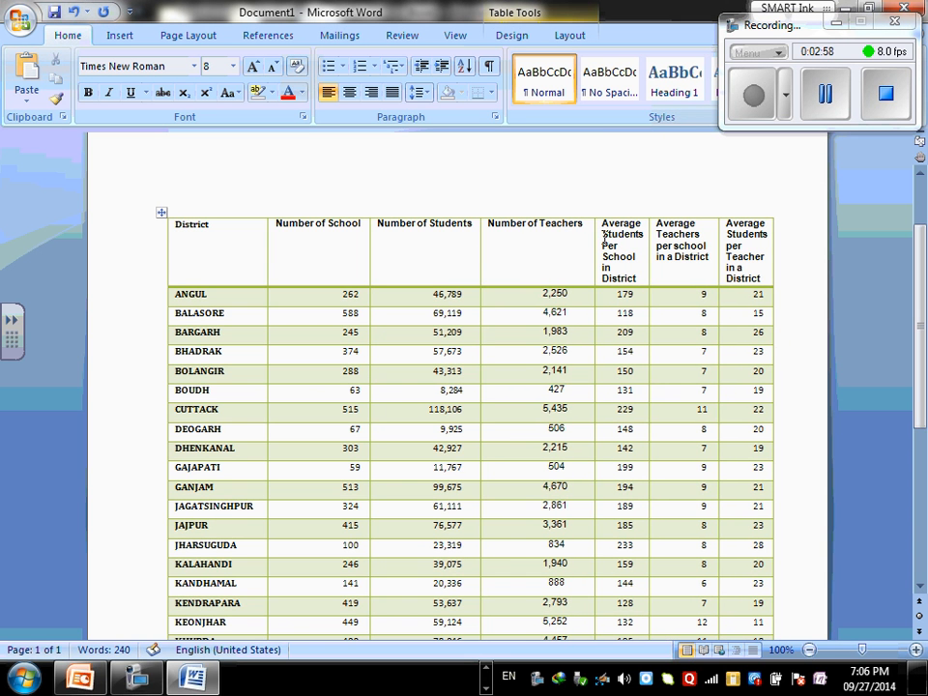
double_click(593, 242)
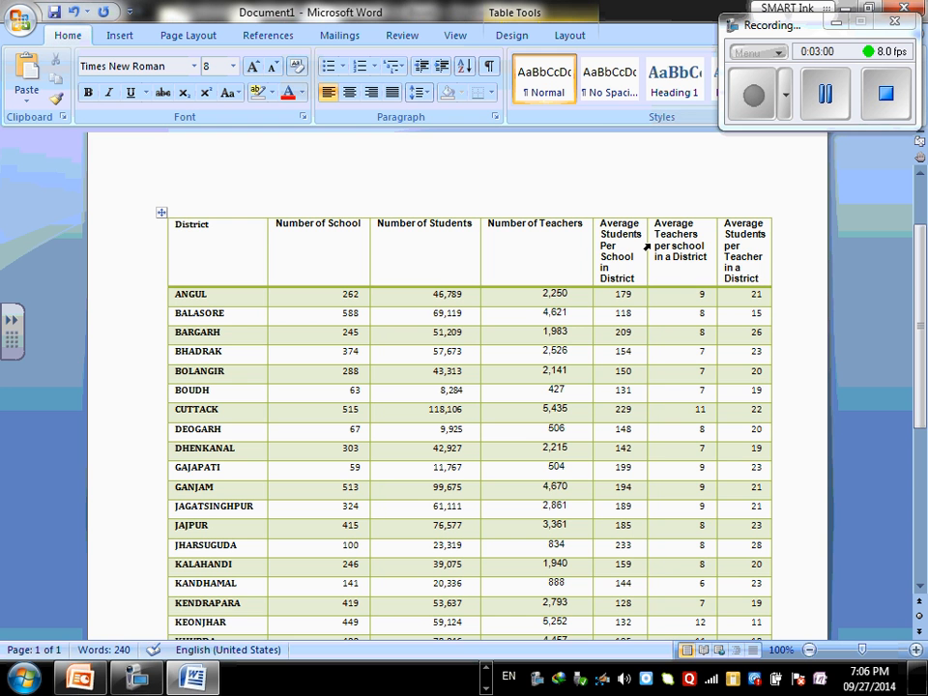
left_click_drag(648, 247, 648, 246)
double_click(648, 244)
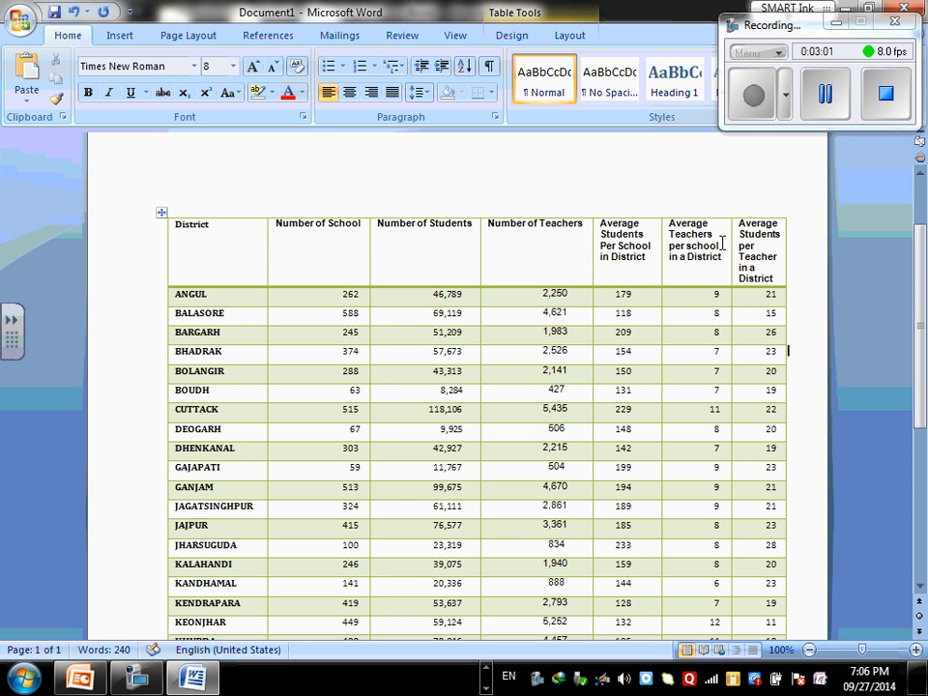
- Clear all the figures from the table's numeric columns, keeping the header row and the district names
scroll(452, 346, "down", 3)
left_click_drag(343, 167, 752, 497)
key("Delete")
scroll(618, 595, "up", 7)
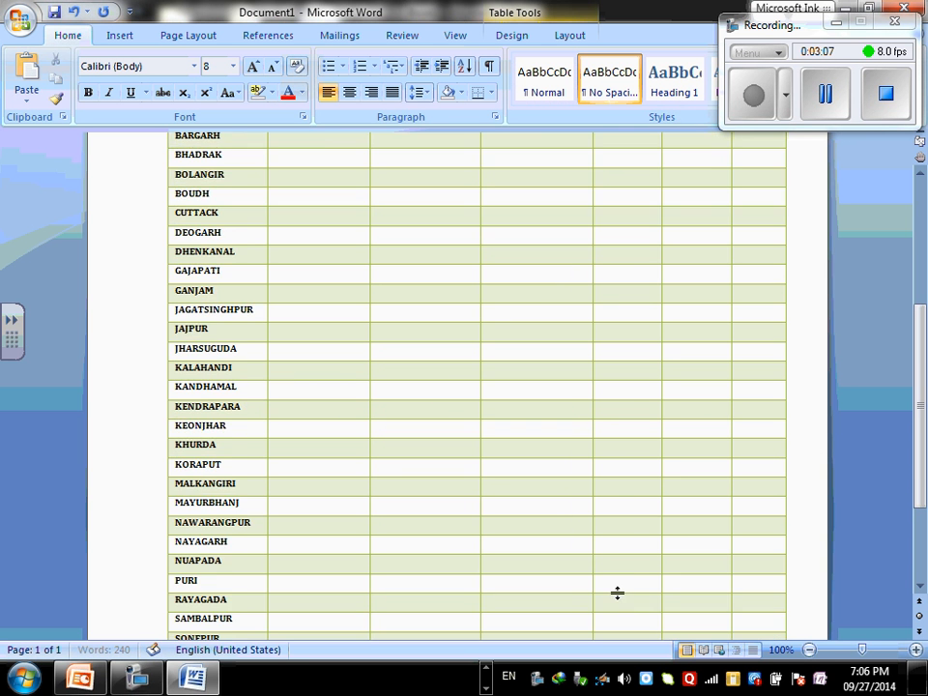
scroll(619, 593, "up", 2)
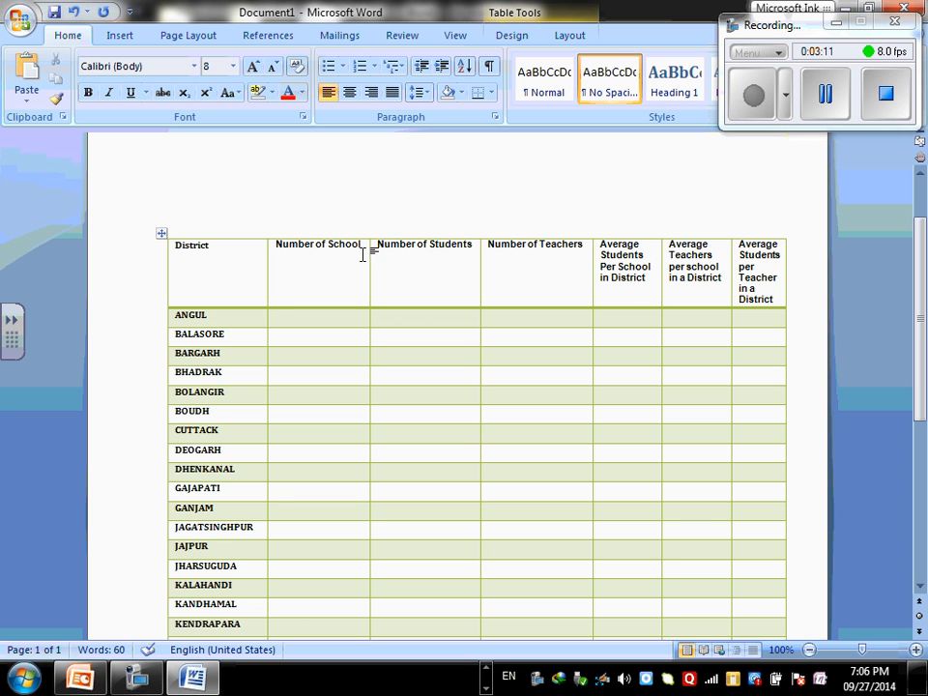
- Examine the emptied table's column headings and the blank cells to fill for each district, starting with the ANGUL row
left_click(317, 245)
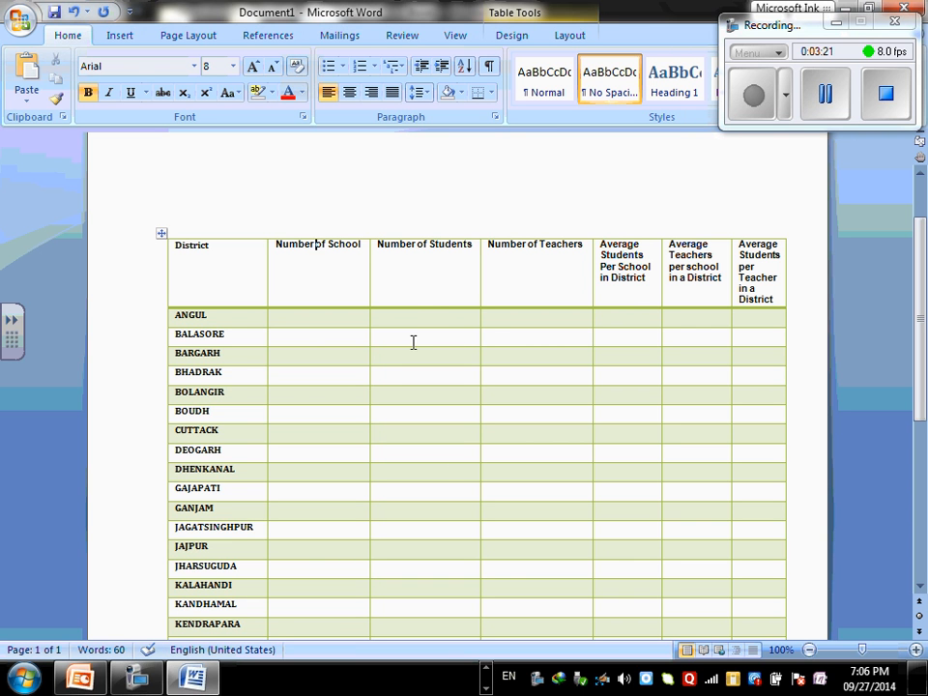
left_click(230, 317)
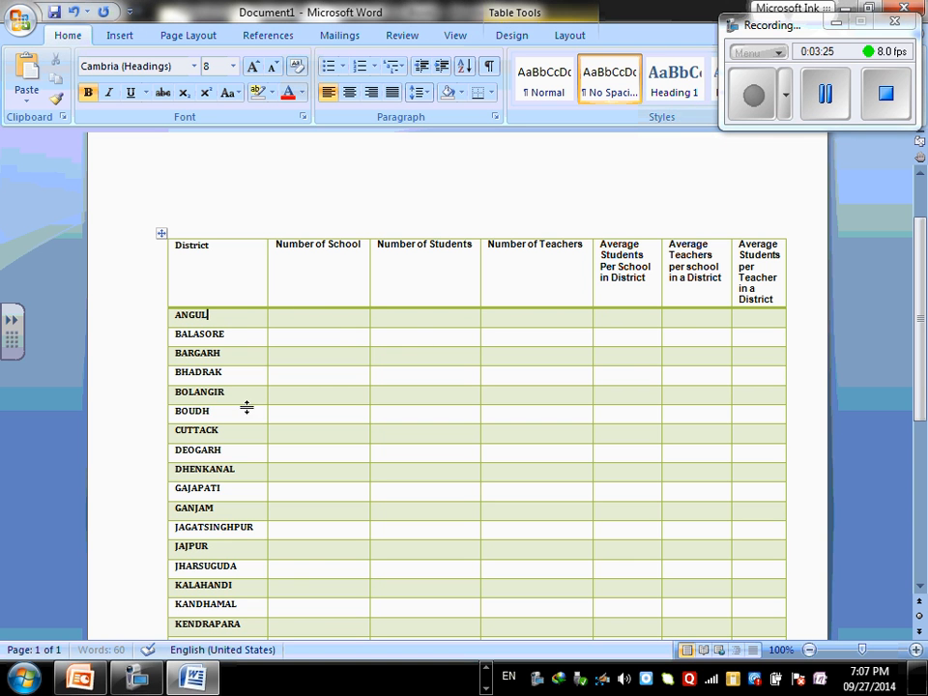
left_click(209, 318)
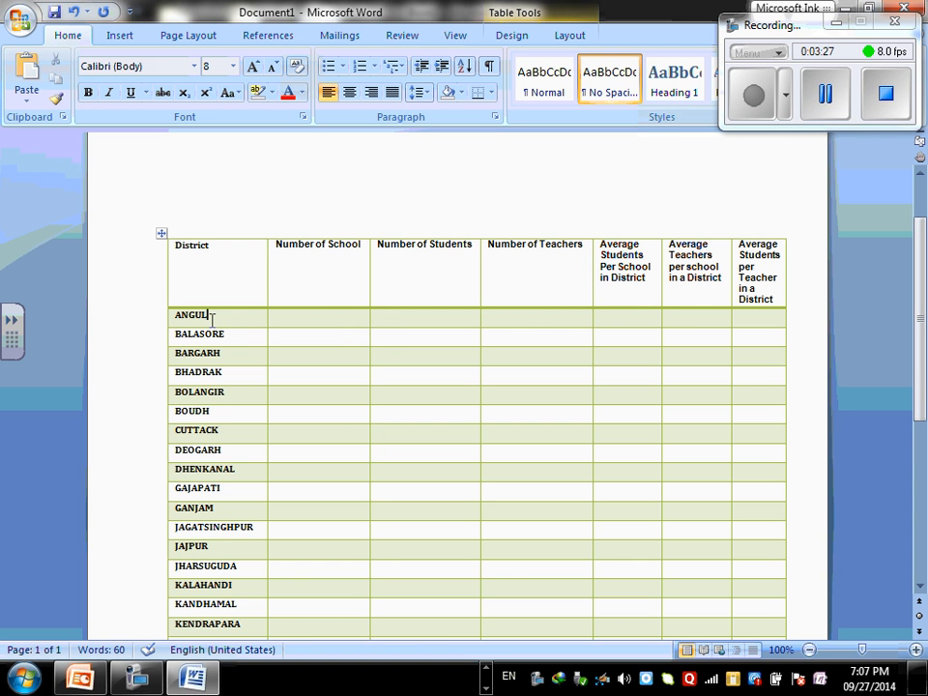
left_click(543, 316)
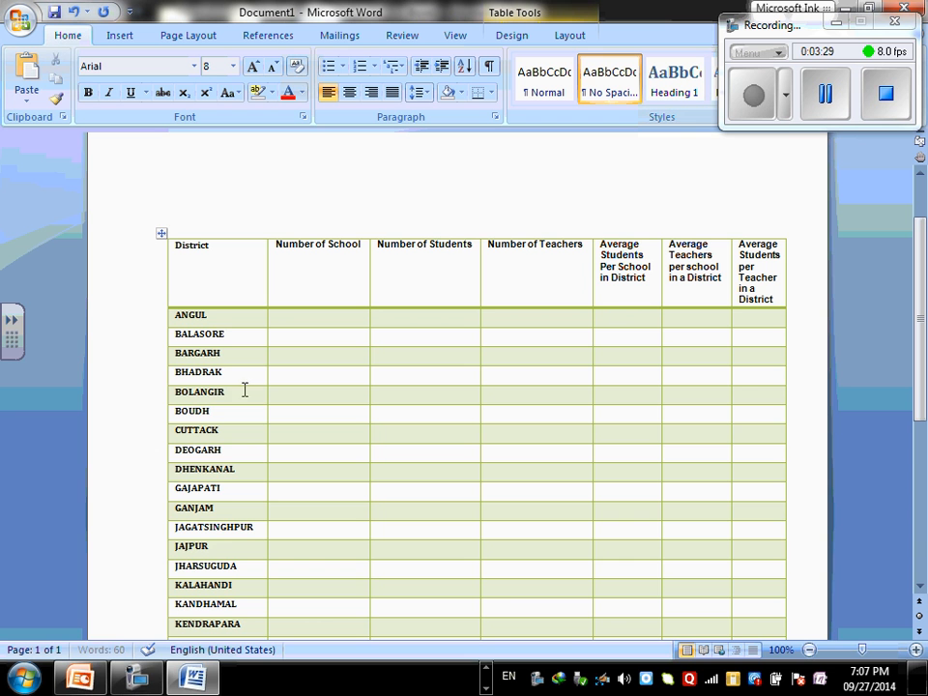
left_click(220, 323)
left_click(628, 315)
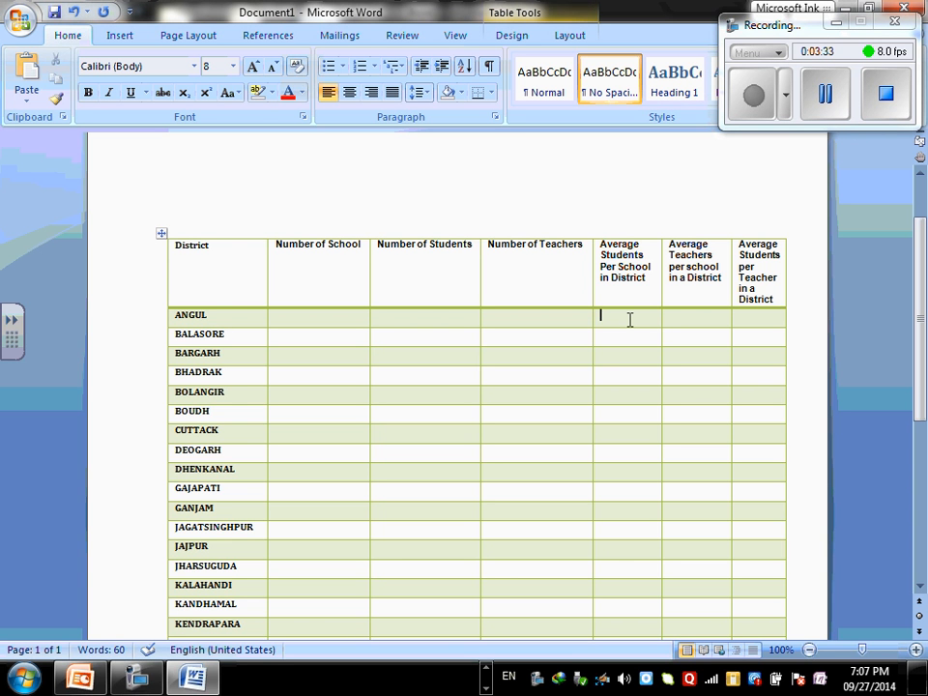
left_click(684, 321)
left_click(760, 322)
scroll(594, 404, "down", 2)
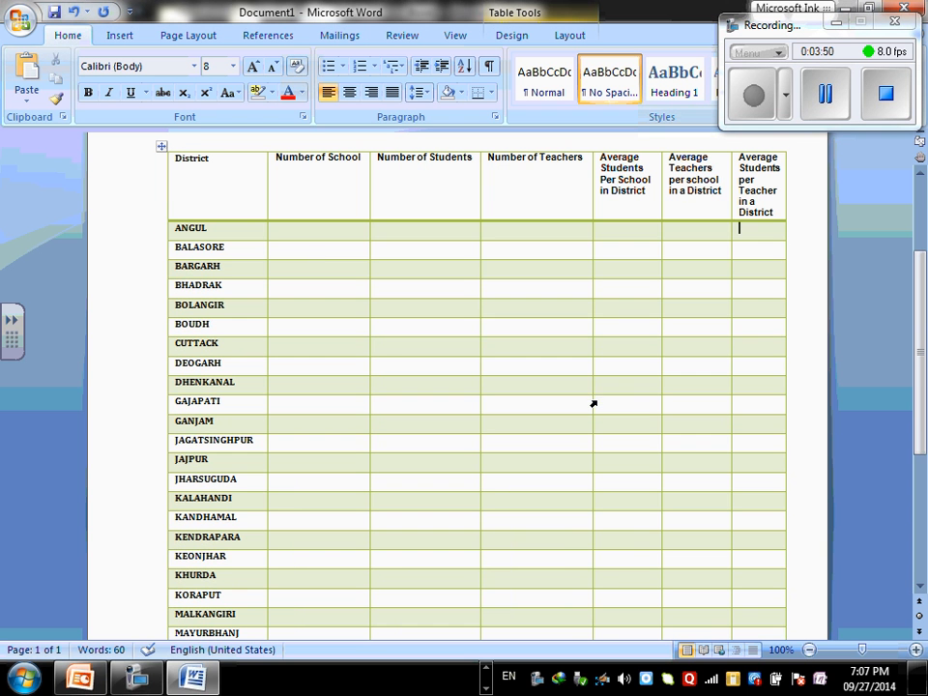
left_click_drag(316, 235, 714, 495)
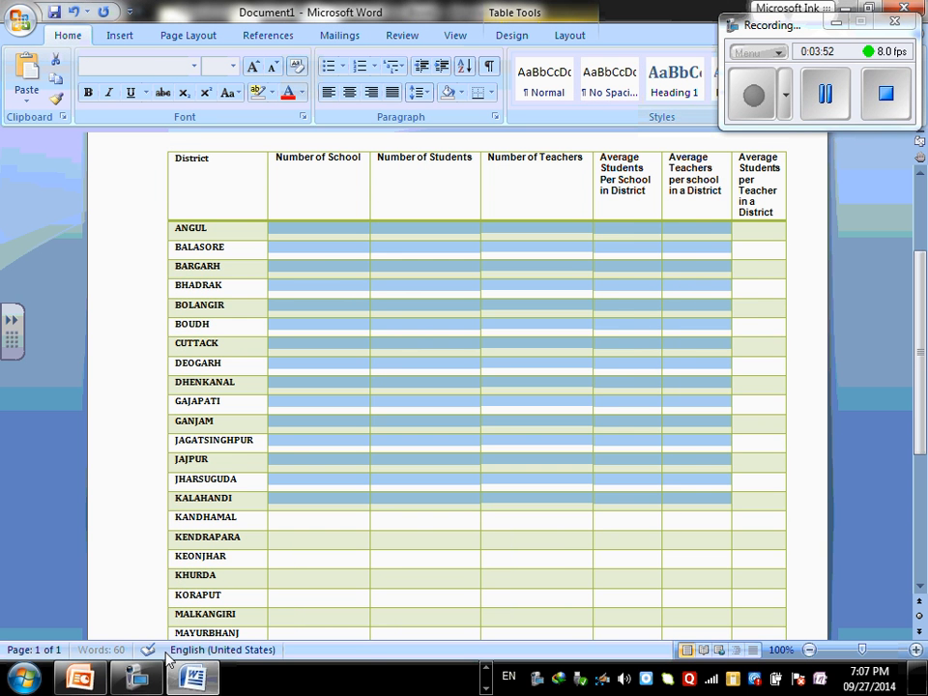
- Switch to Excel and bring up the Book2 workbook containing the school data
left_click(487, 669)
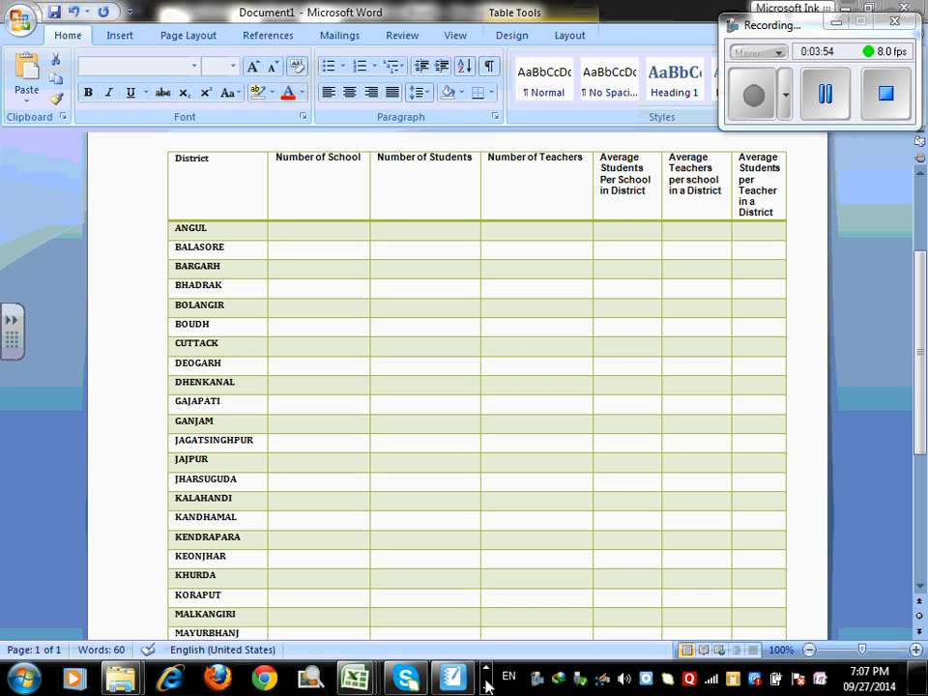
left_click(488, 685)
left_click(486, 669)
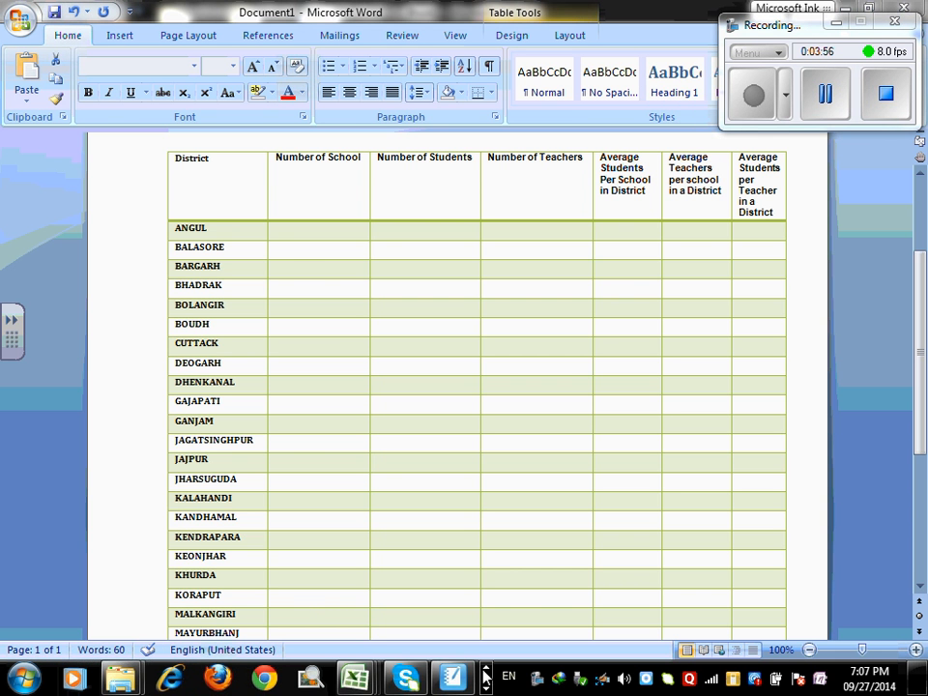
mouse_move(355, 679)
left_click(215, 559)
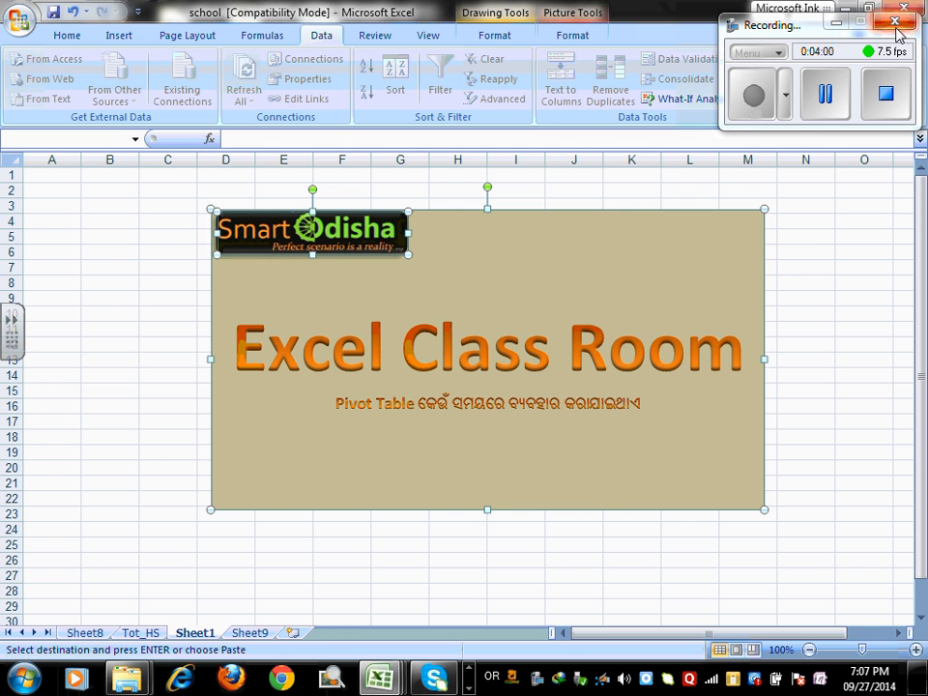
mouse_move(377, 680)
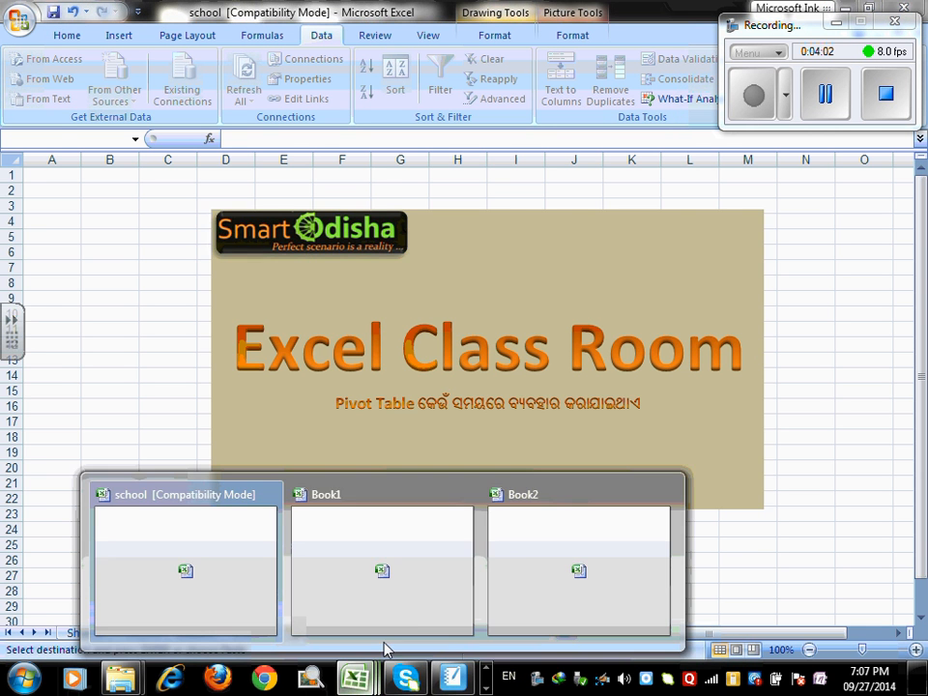
left_click(522, 571)
left_click(256, 237)
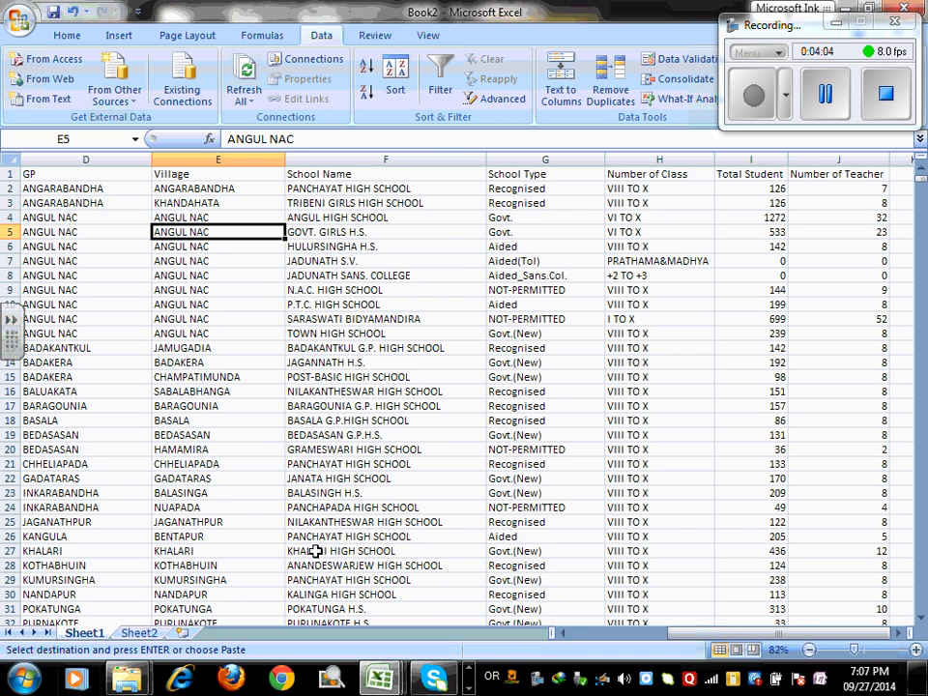
- Examine the school data on Sheet1, going through the columns from District to School Type and the first record rows
left_click_drag(667, 633, 564, 649)
left_click(228, 245)
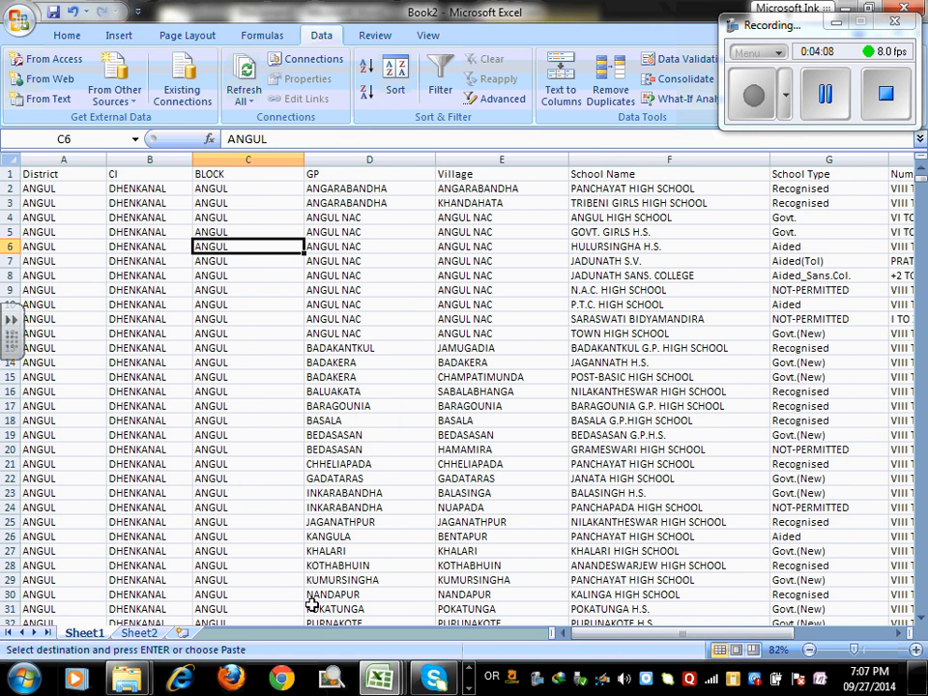
left_click(5, 160)
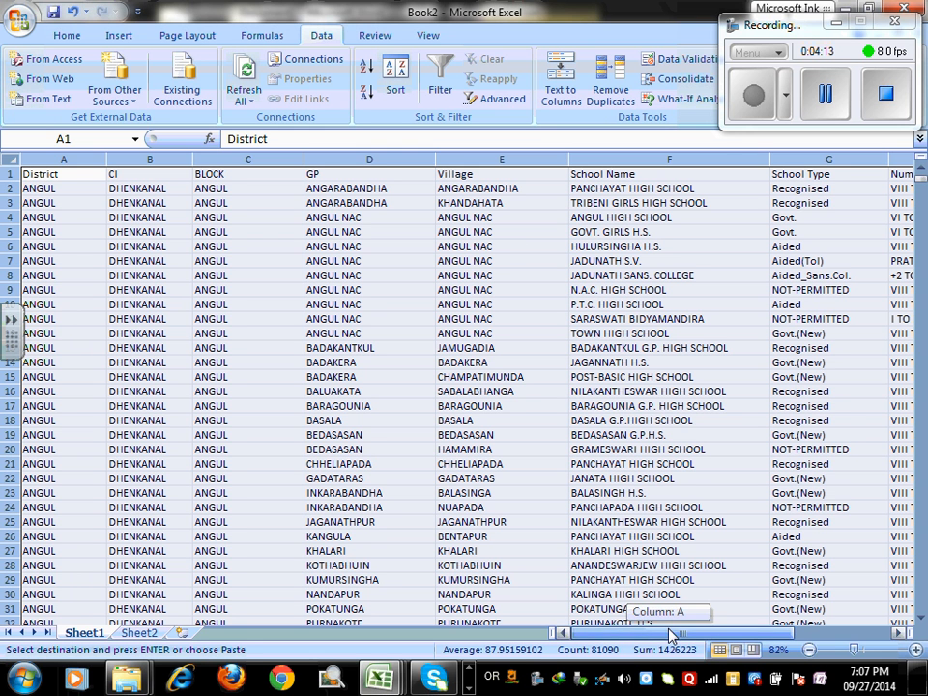
left_click(97, 158)
left_click(149, 159)
left_click(247, 159)
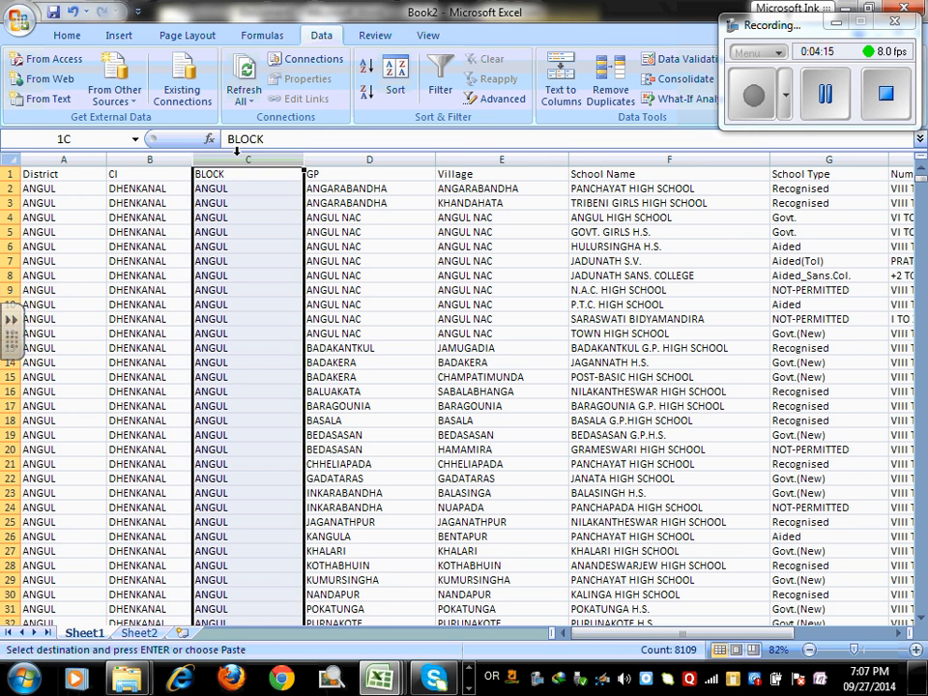
left_click(368, 158)
left_click(501, 159)
left_click(657, 157)
left_click(806, 156)
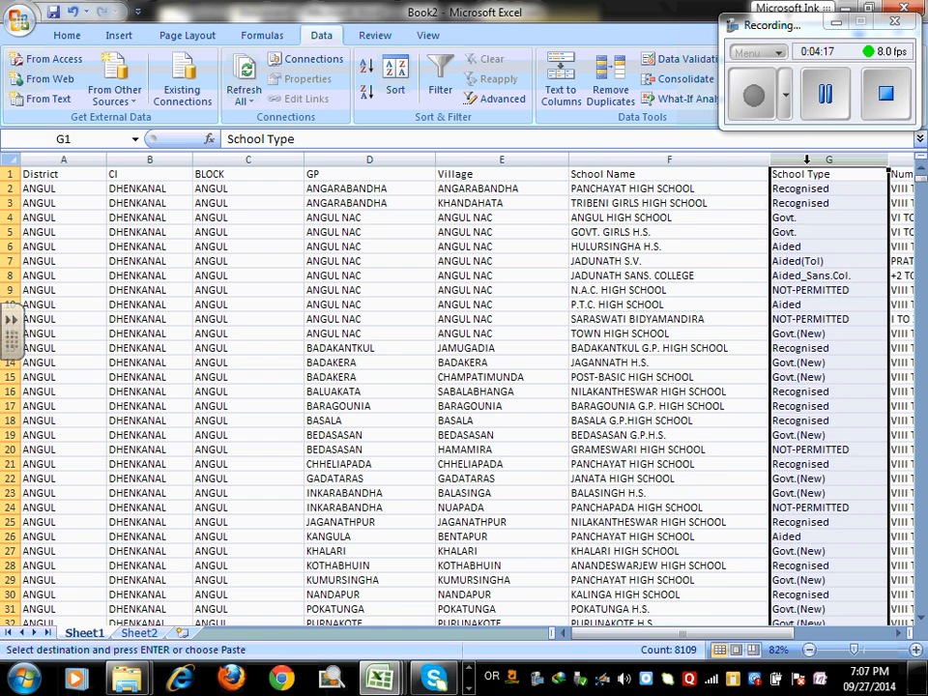
left_click_drag(8, 189, 8, 363)
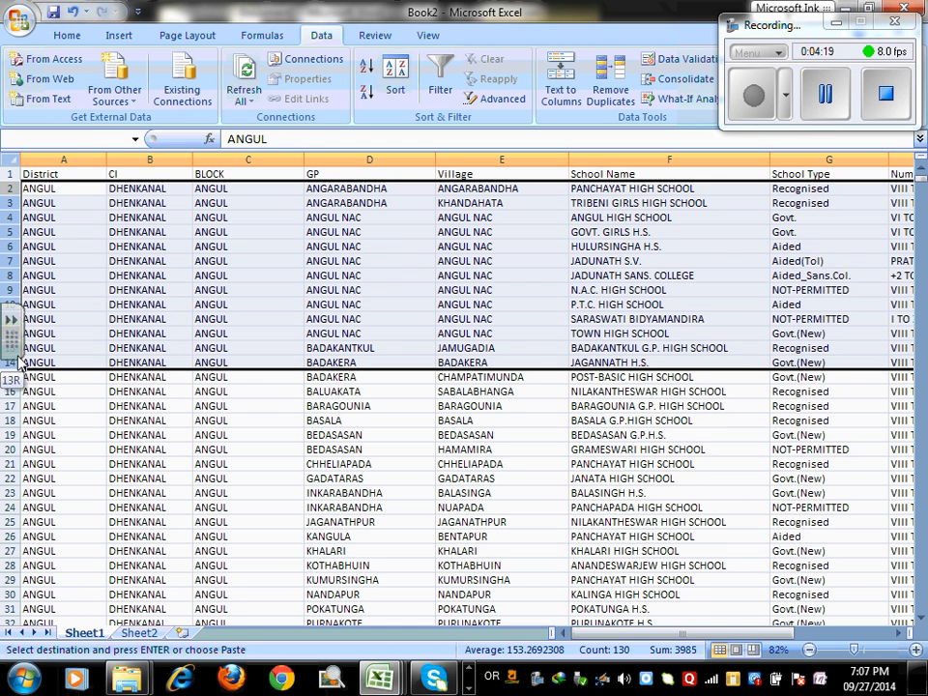
left_click(5, 218)
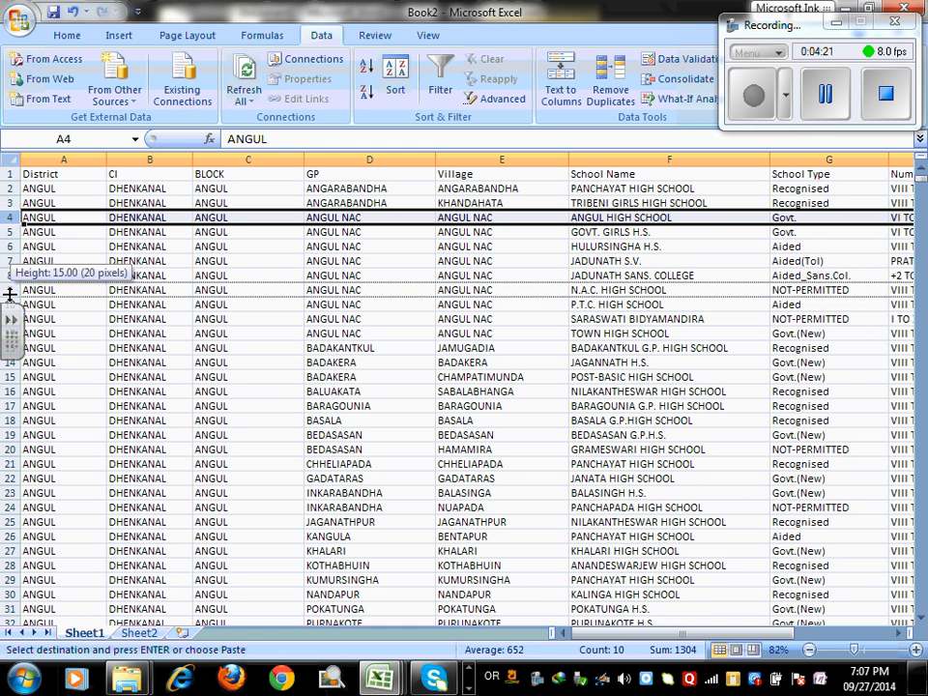
left_click(121, 333)
- Bold the header row of the school data in row 1 and cancel the pending copy
left_click(7, 175)
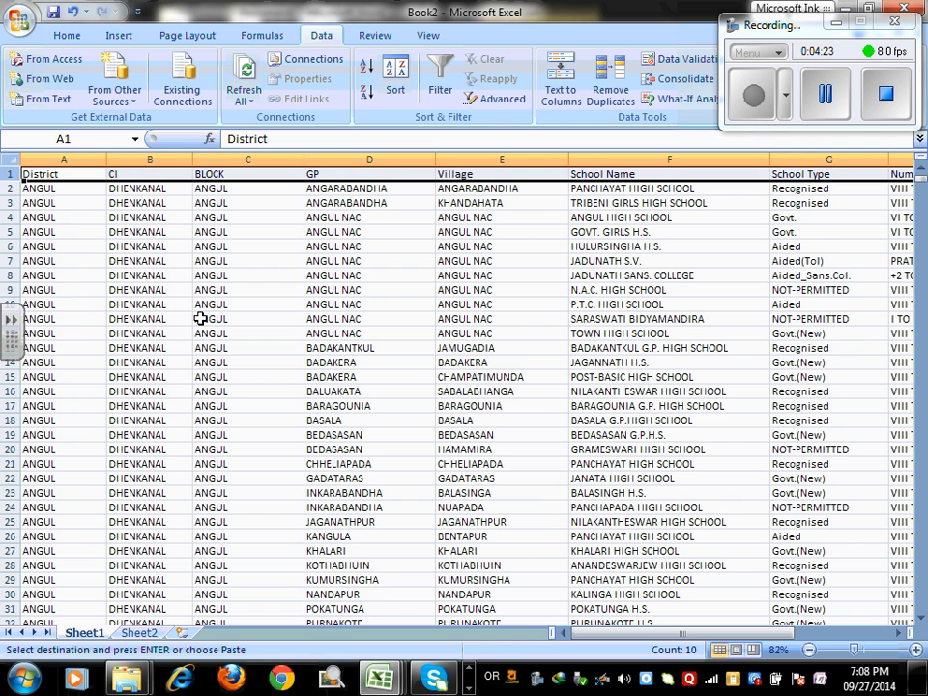
key("Escape")
left_click(272, 231)
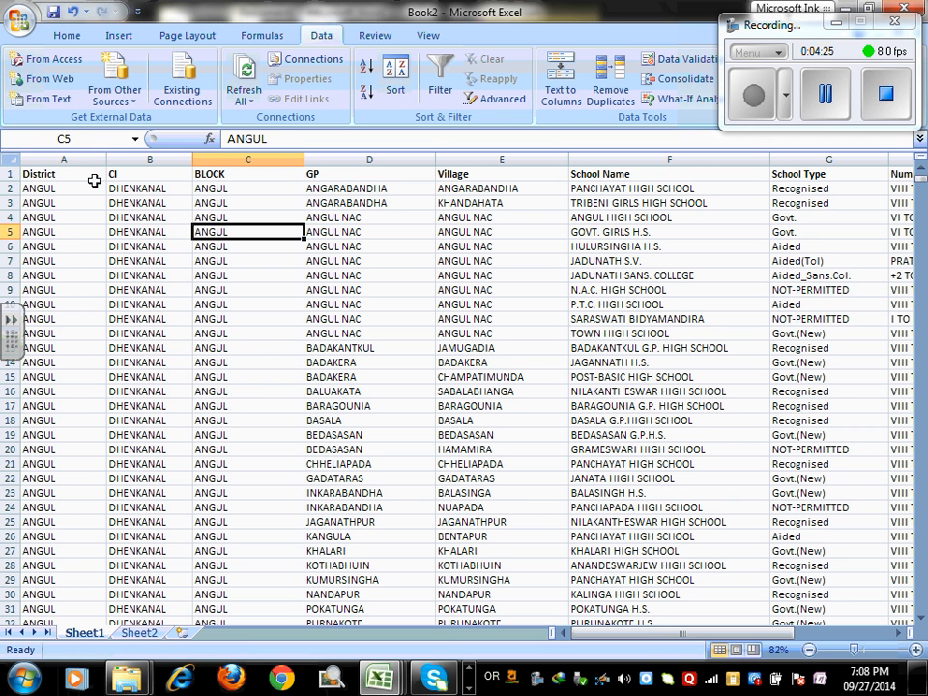
- Examine the District, CI, BLOCK, GP, Village and School Name columns and their entries in the school data
left_click(73, 175)
left_click_drag(68, 203, 68, 407)
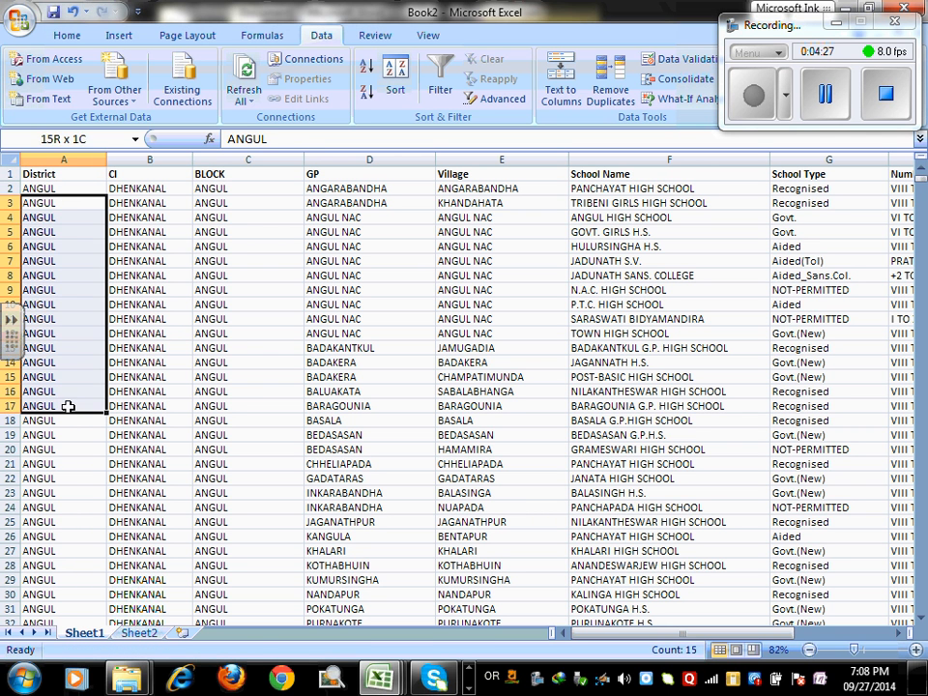
left_click(152, 188)
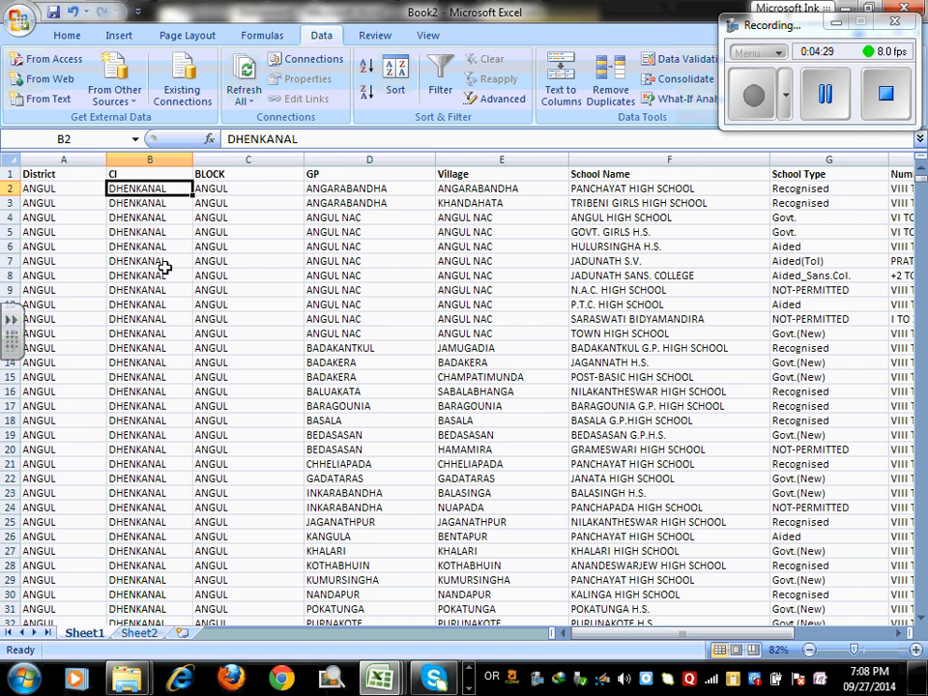
left_click(246, 188)
left_click(160, 203)
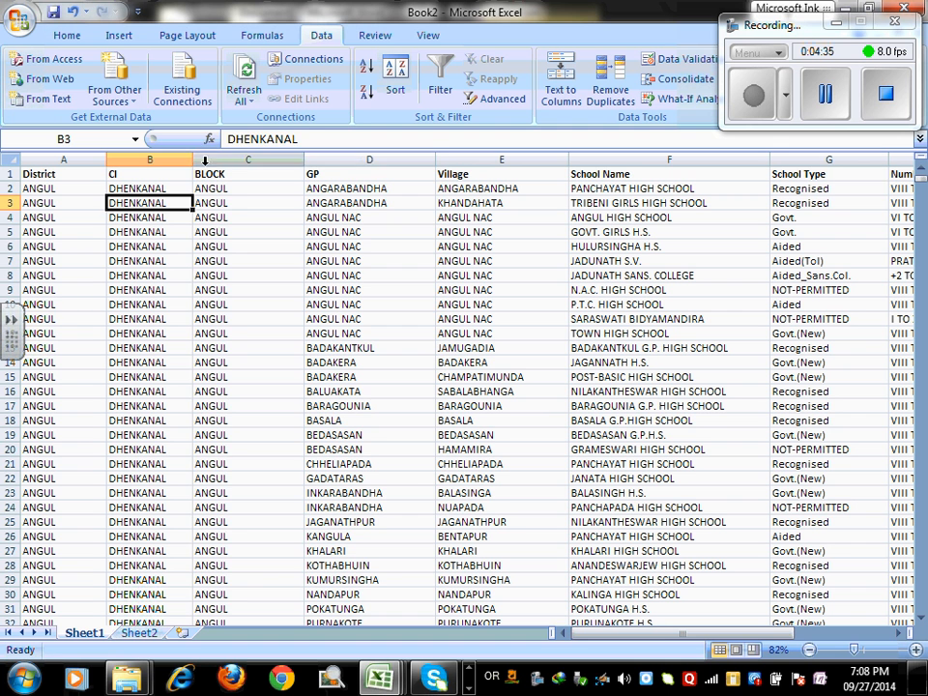
left_click(247, 159)
left_click(336, 158)
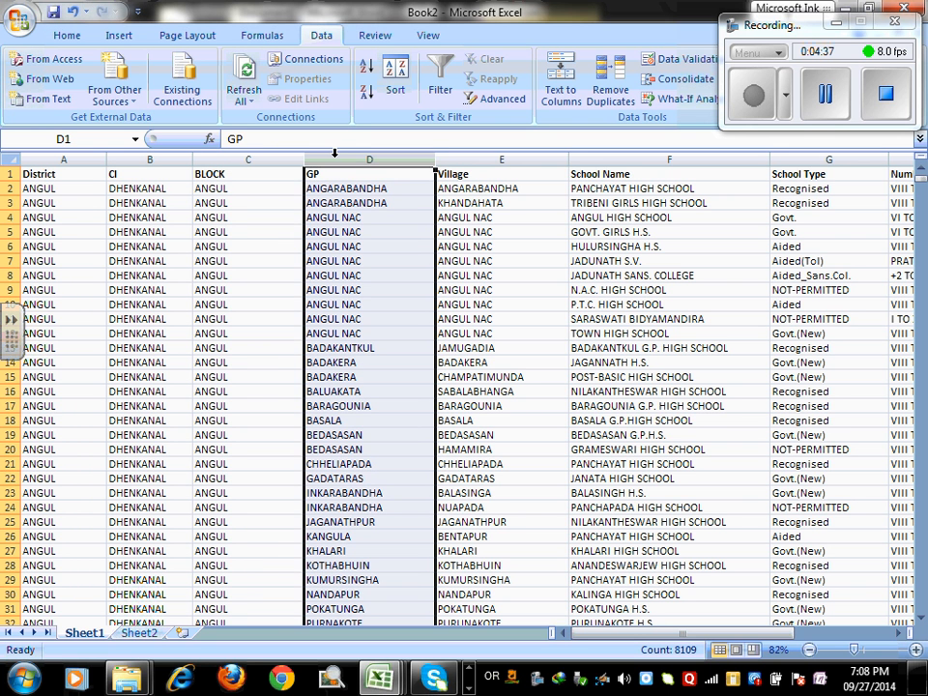
left_click(478, 158)
left_click(649, 156)
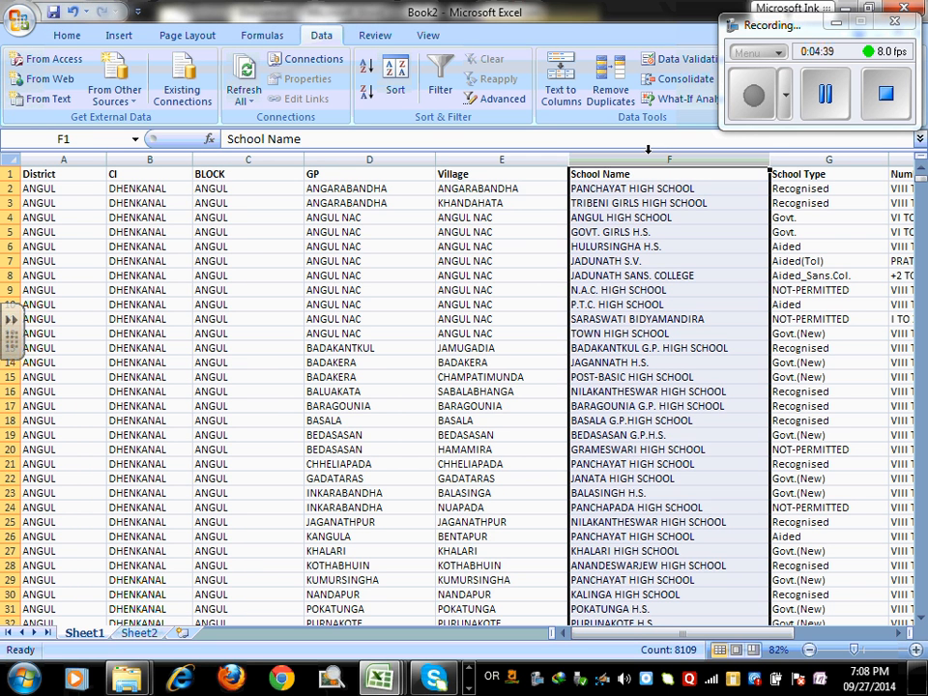
- Examine the Number of Class and Total Student columns, and look through the school records back at the first columns
left_click_drag(738, 637, 768, 637)
left_click(658, 189)
left_click(658, 158)
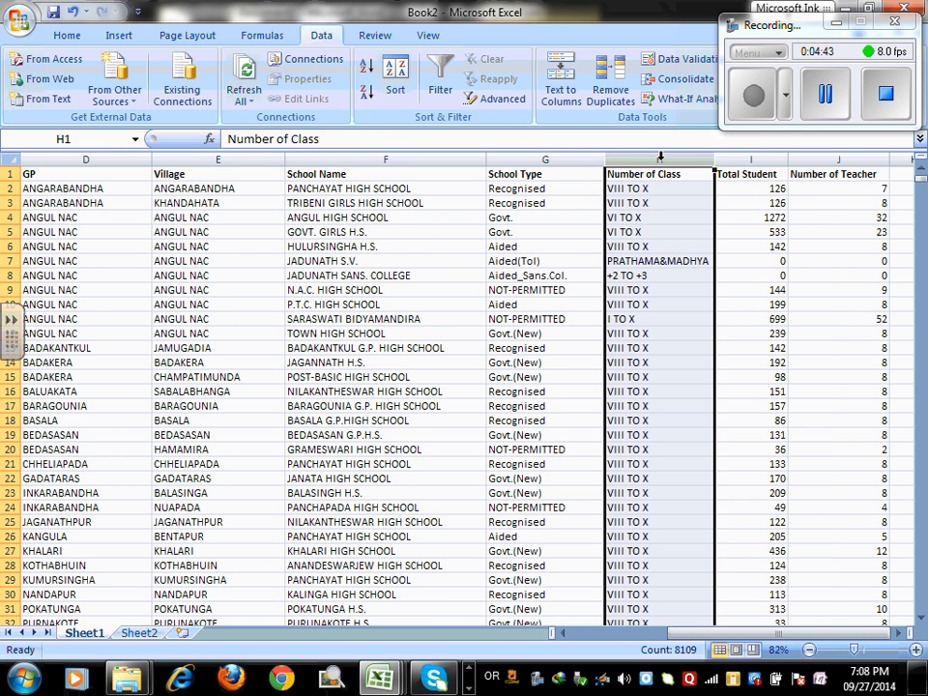
left_click(564, 139)
left_click(750, 159)
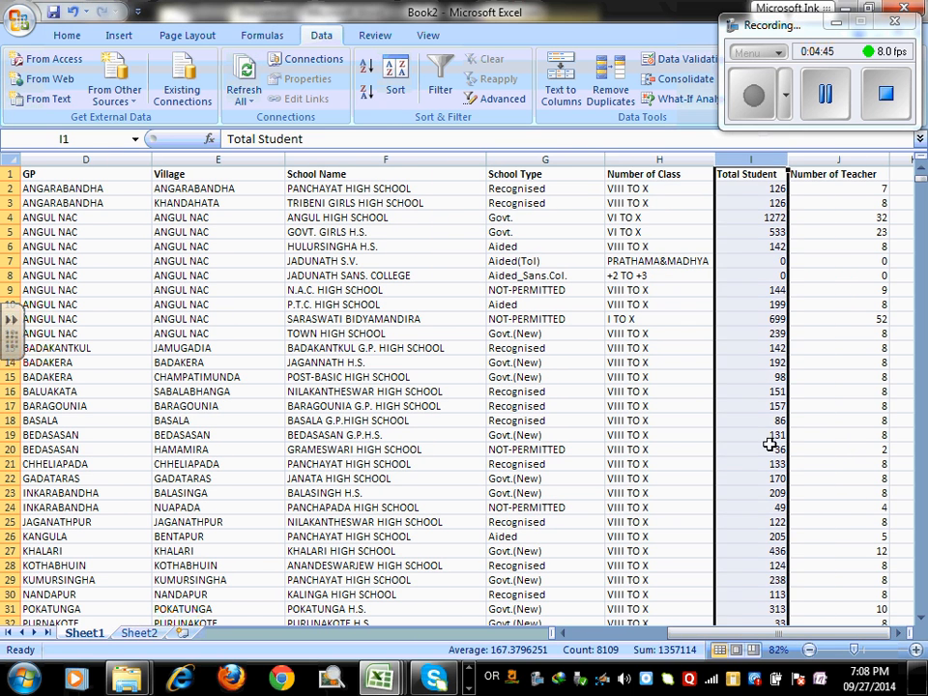
mouse_move(779, 637)
left_mouse_down()
mouse_move(822, 640)
mouse_move(788, 640)
left_mouse_up()
scroll(341, 288, "down", 1)
scroll(340, 288, "down", 2)
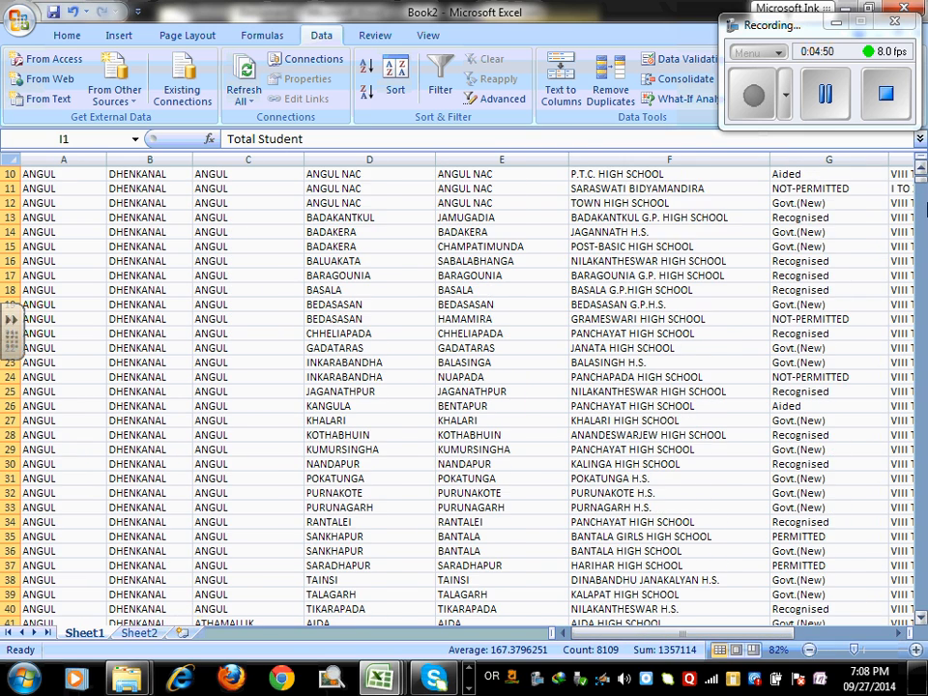
scroll(151, 260, "up", 3)
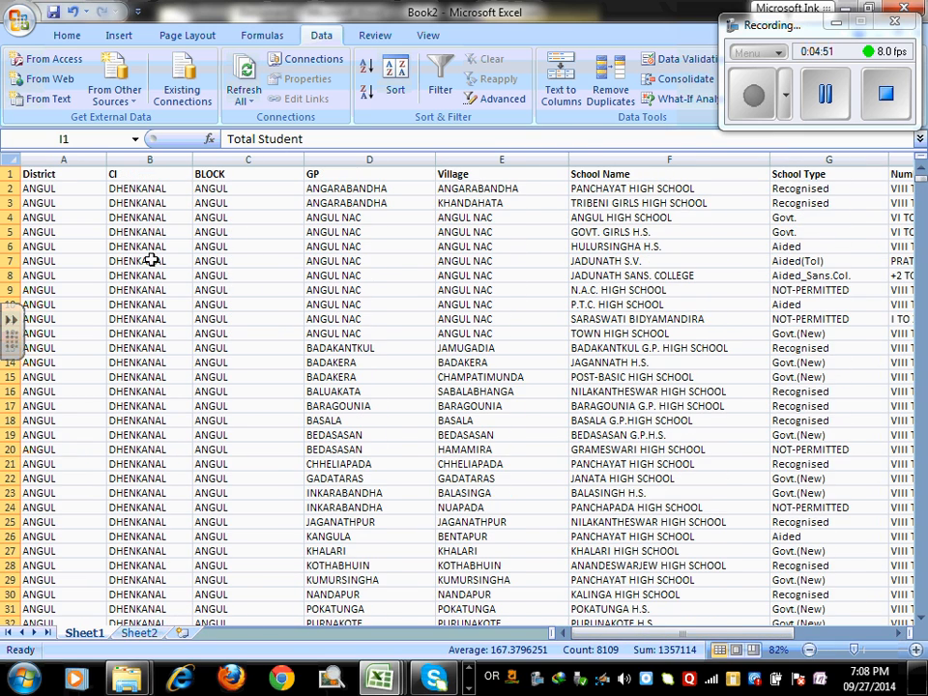
- Check how many filled cells the District and CI columns of Sheet1 contain
left_click(31, 160)
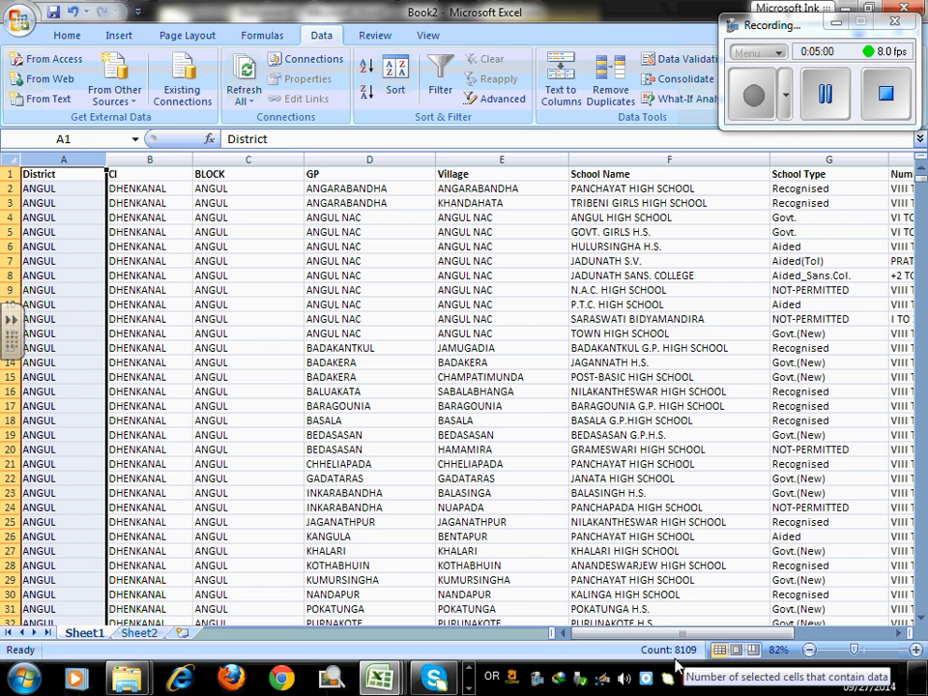
left_click(65, 176)
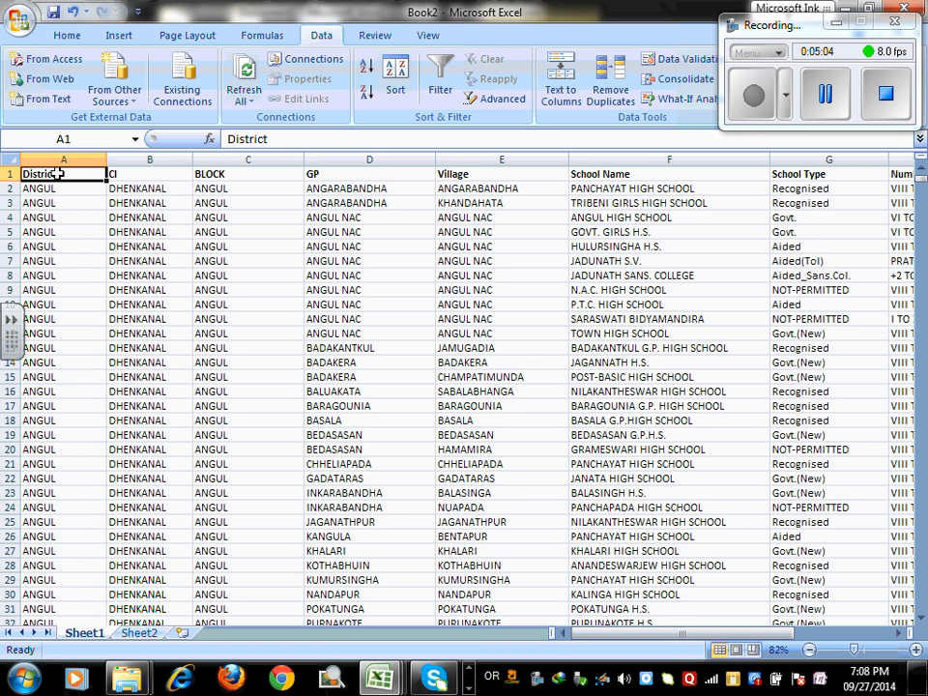
left_click(62, 158)
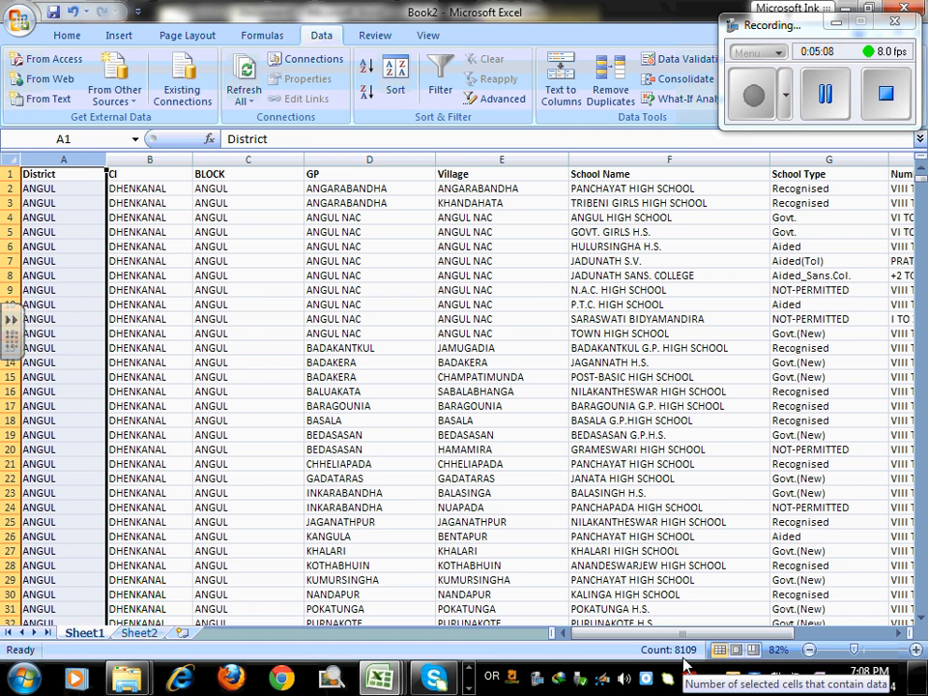
left_click(150, 158)
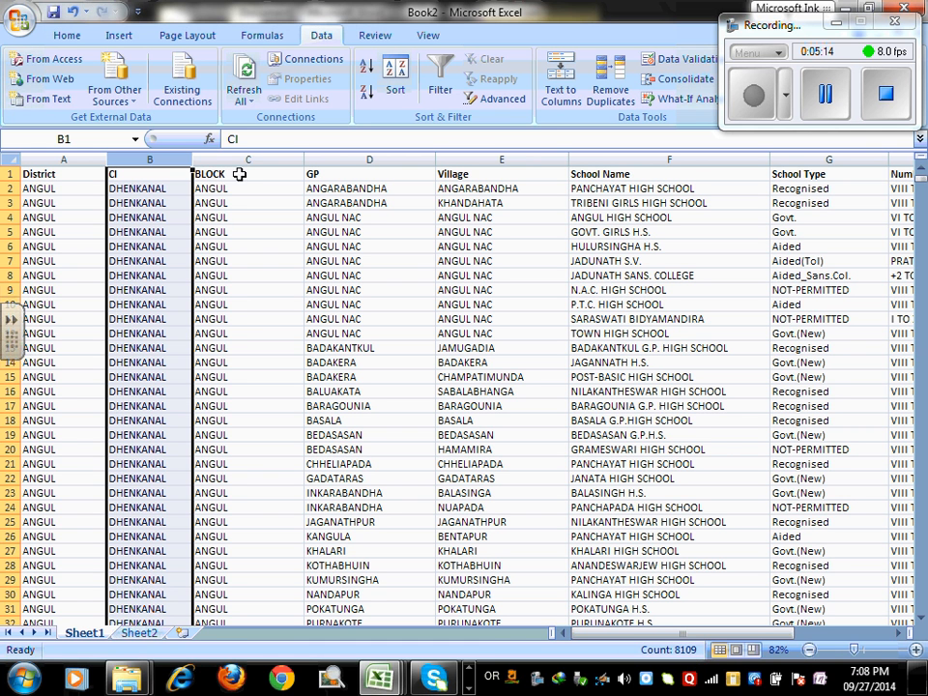
left_click(144, 634)
left_click(101, 636)
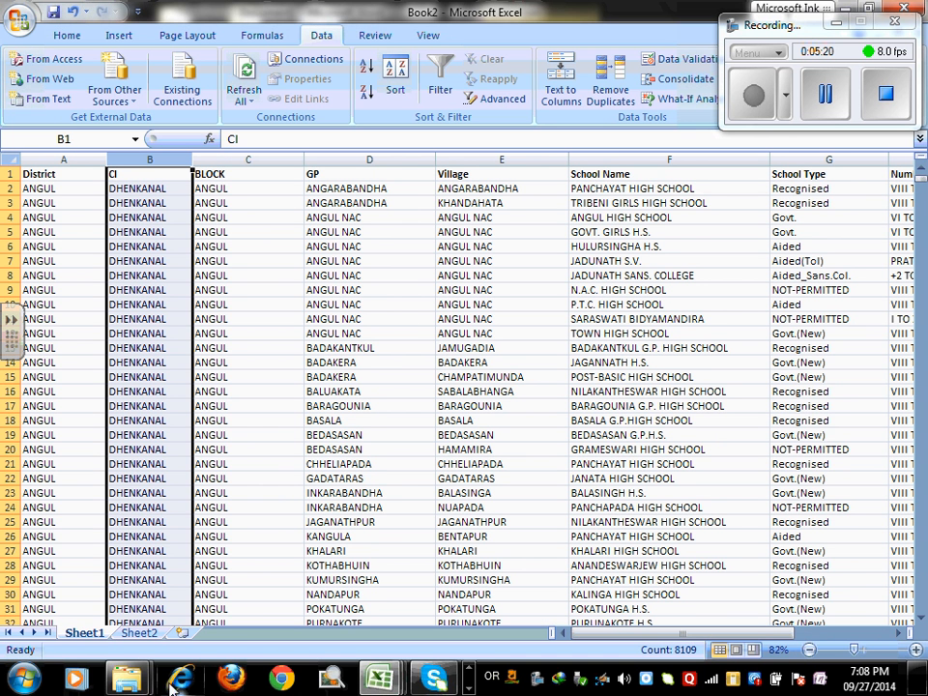
- Switch to the Word document and copy the summary table's heading row, from District to Average Students per Teacher in a District
left_click(471, 681)
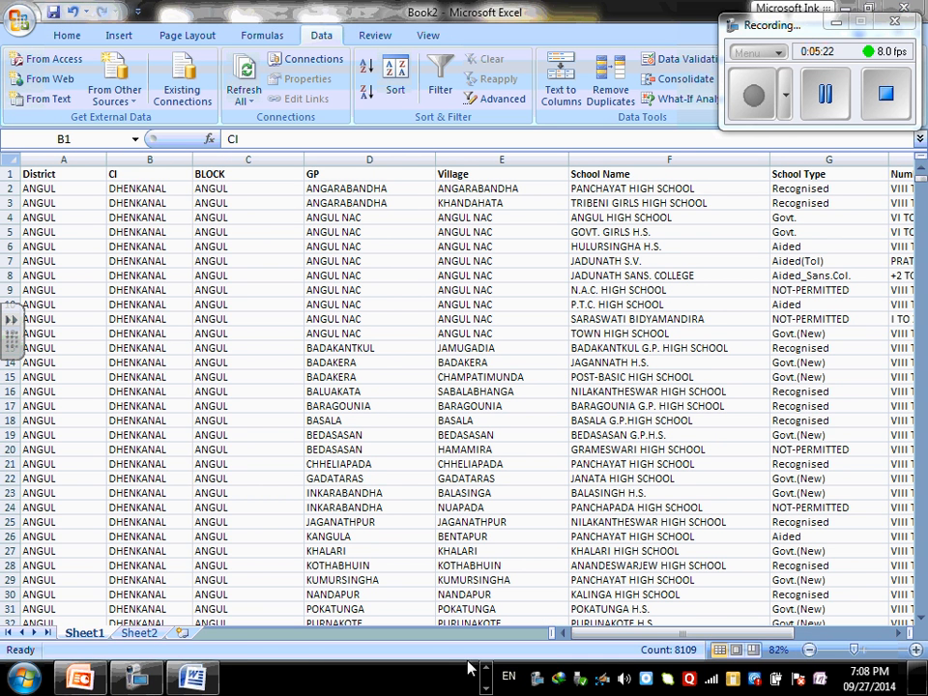
left_click(193, 679)
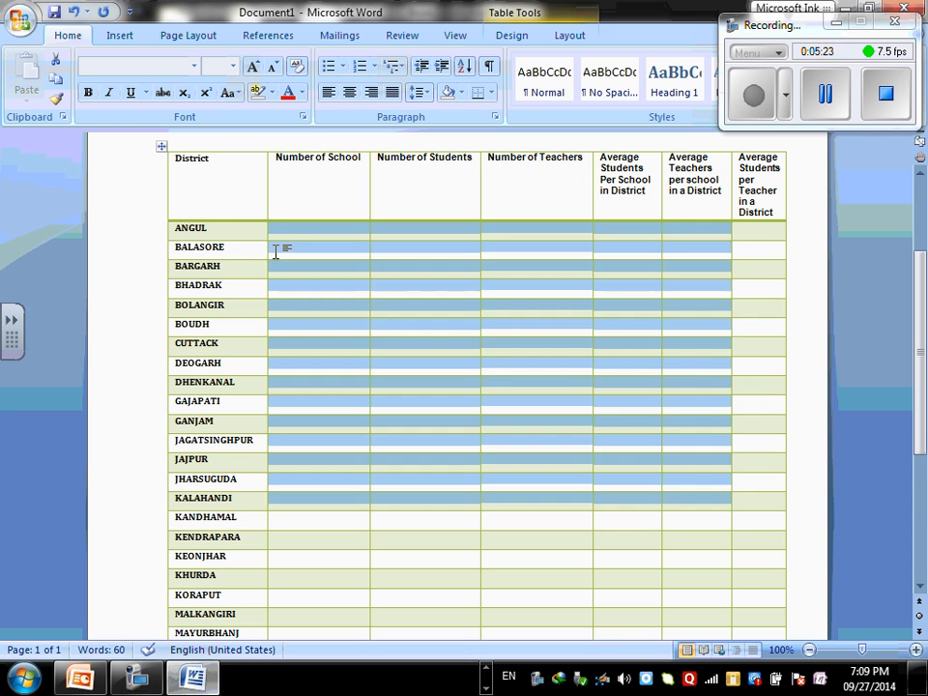
left_click(237, 179)
left_click_drag(237, 179, 560, 346)
left_click(335, 179)
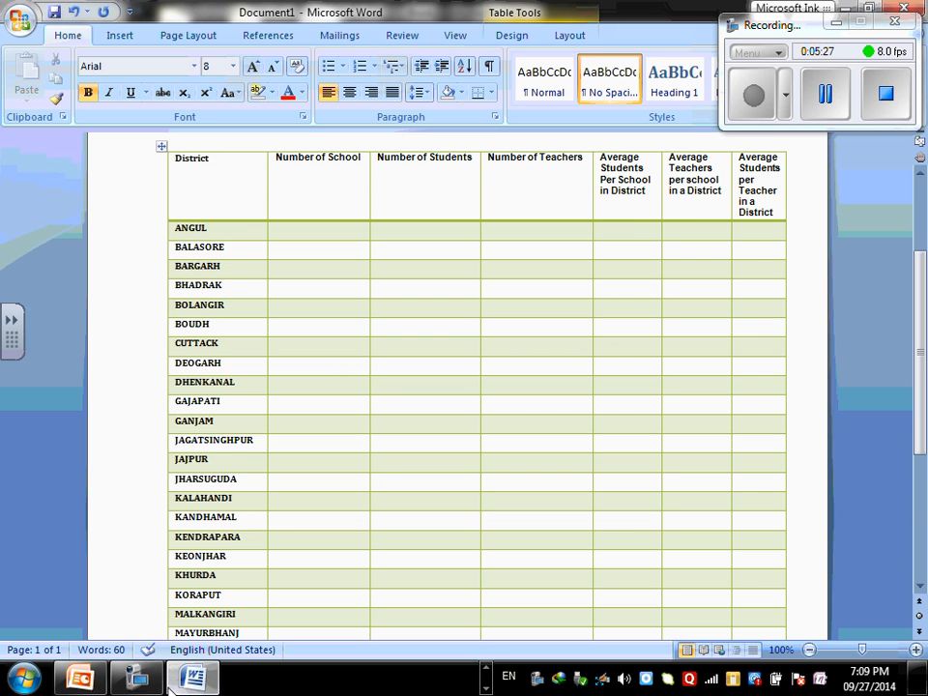
left_click_drag(245, 179, 720, 600)
left_click_drag(278, 155, 759, 186)
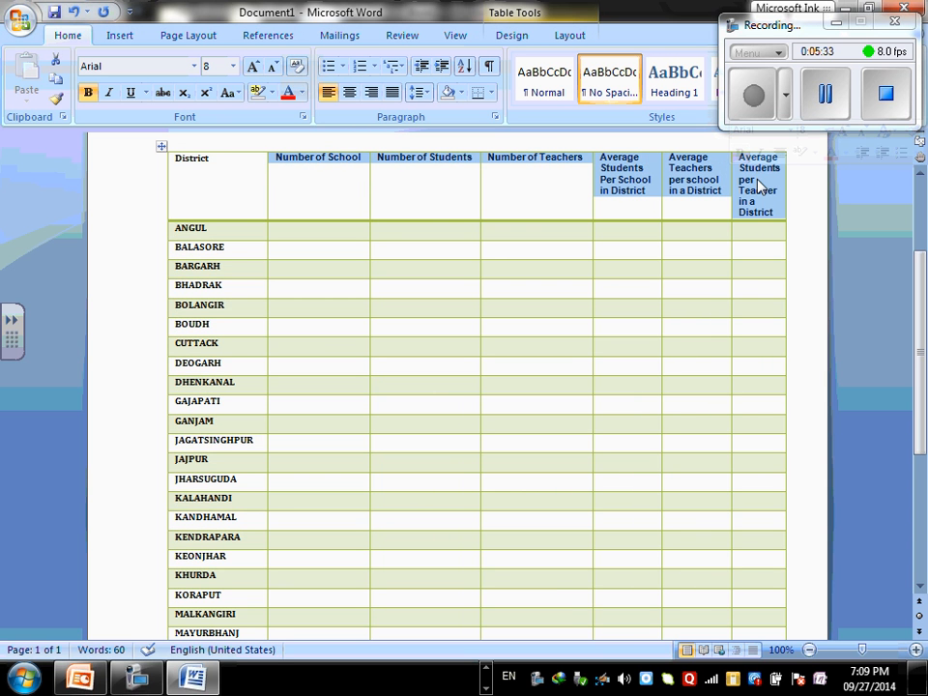
left_click_drag(223, 183, 761, 185)
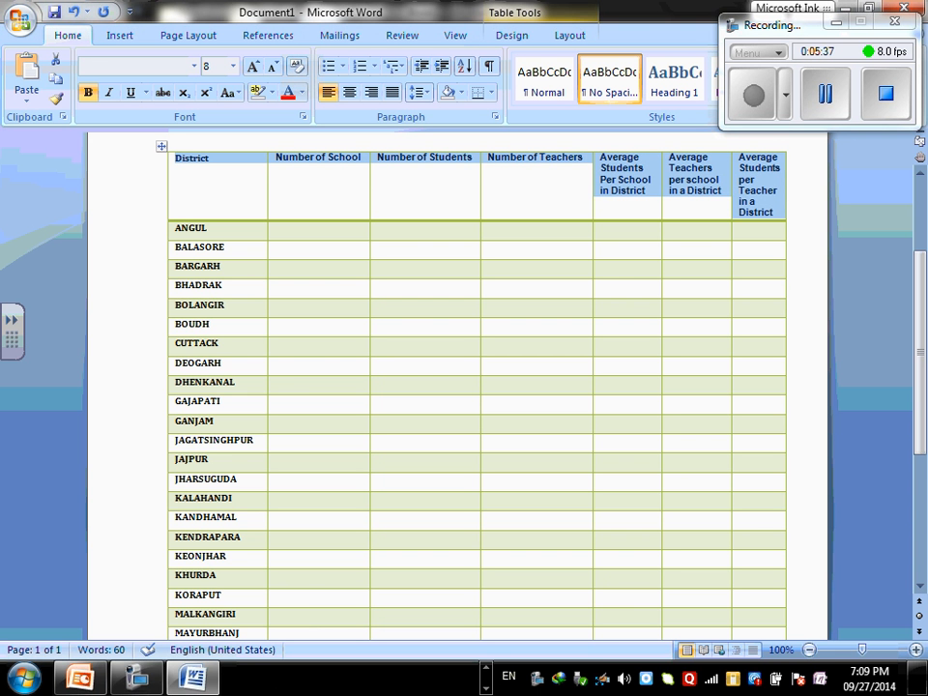
- Switch back to the Book2 workbook in Excel, insert a new worksheet before Sheet1 and paste the copied headings at B2
left_click(487, 672)
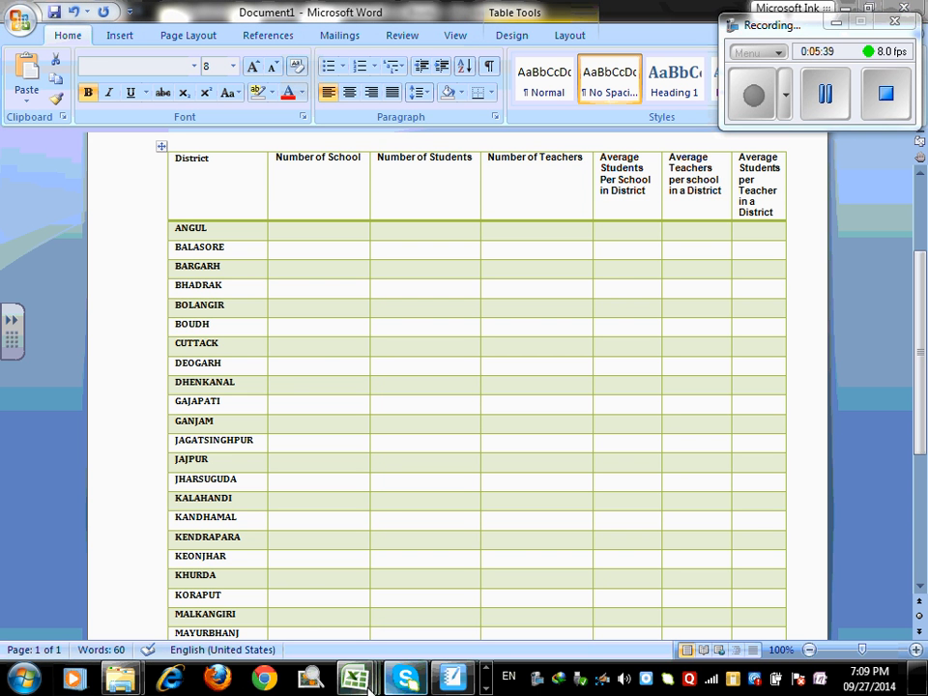
mouse_move(354, 679)
left_click(190, 598)
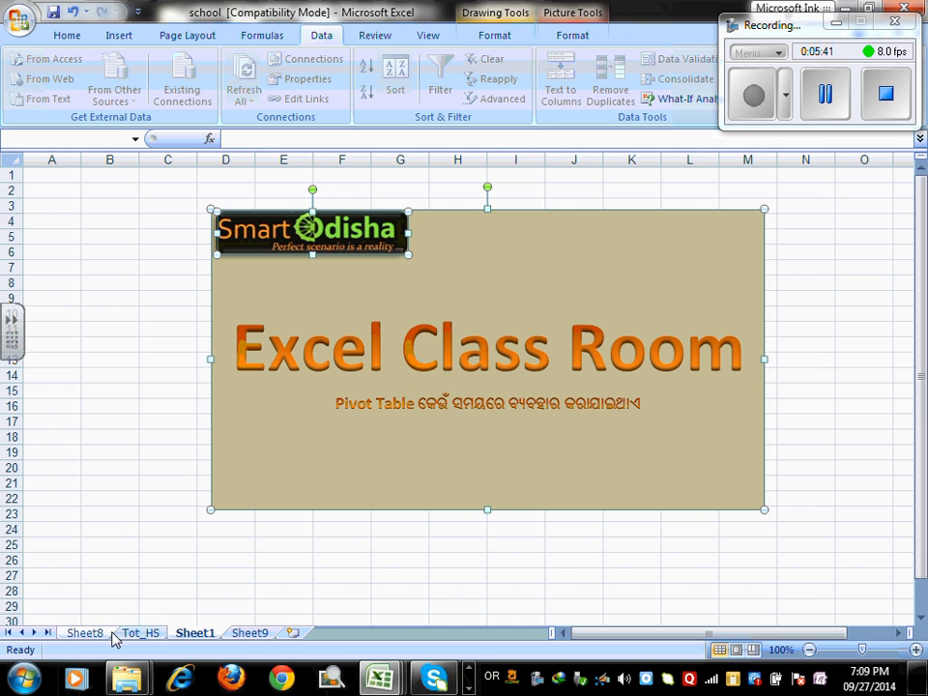
mouse_move(398, 679)
left_click(520, 598)
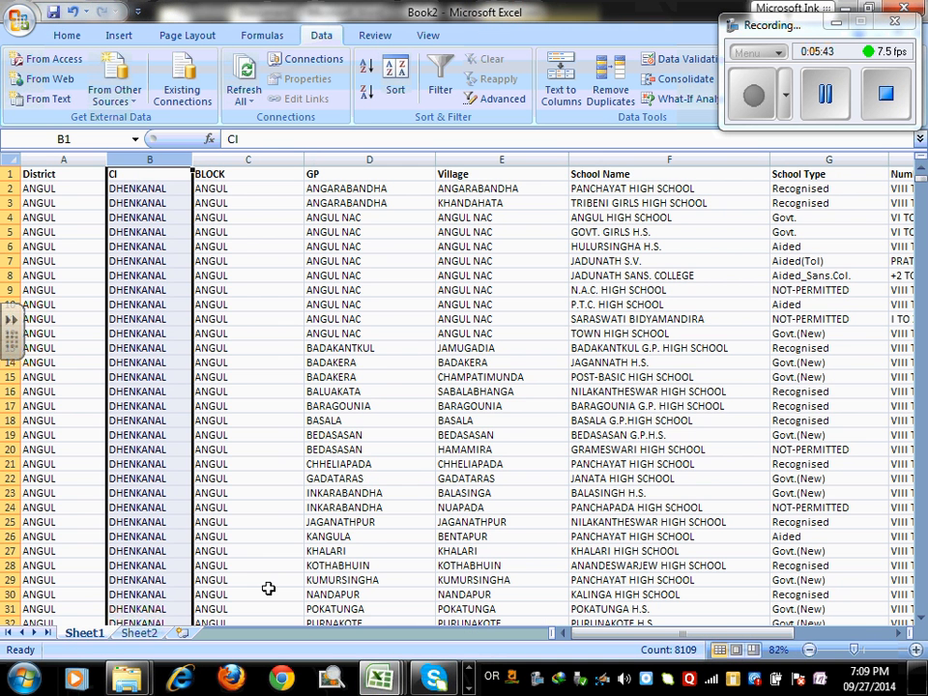
right_click(79, 633)
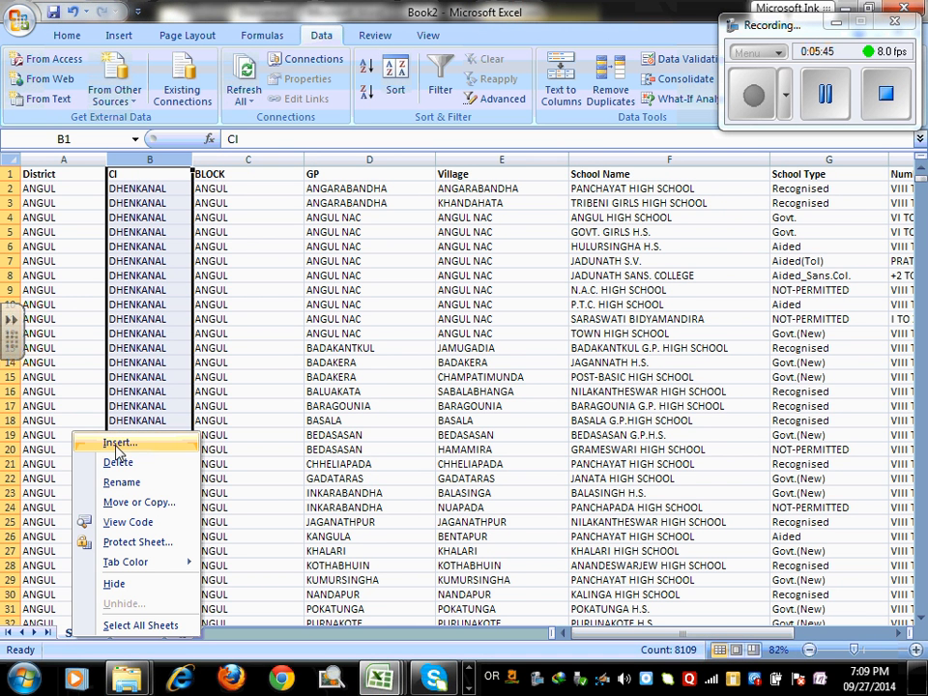
left_click(120, 443)
left_click(410, 595)
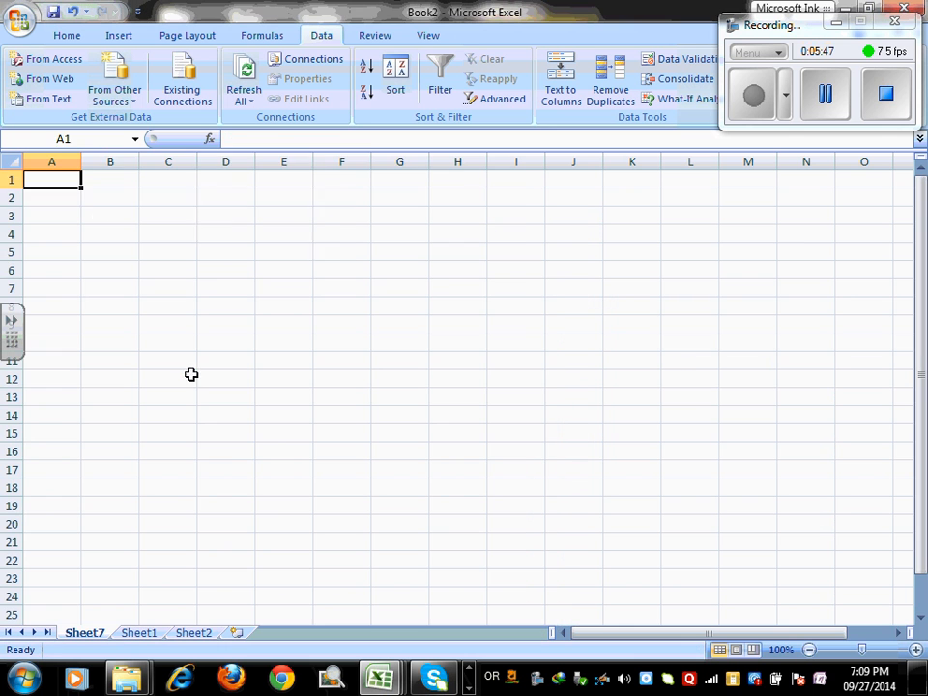
left_click(97, 199)
key("ctrl+v")
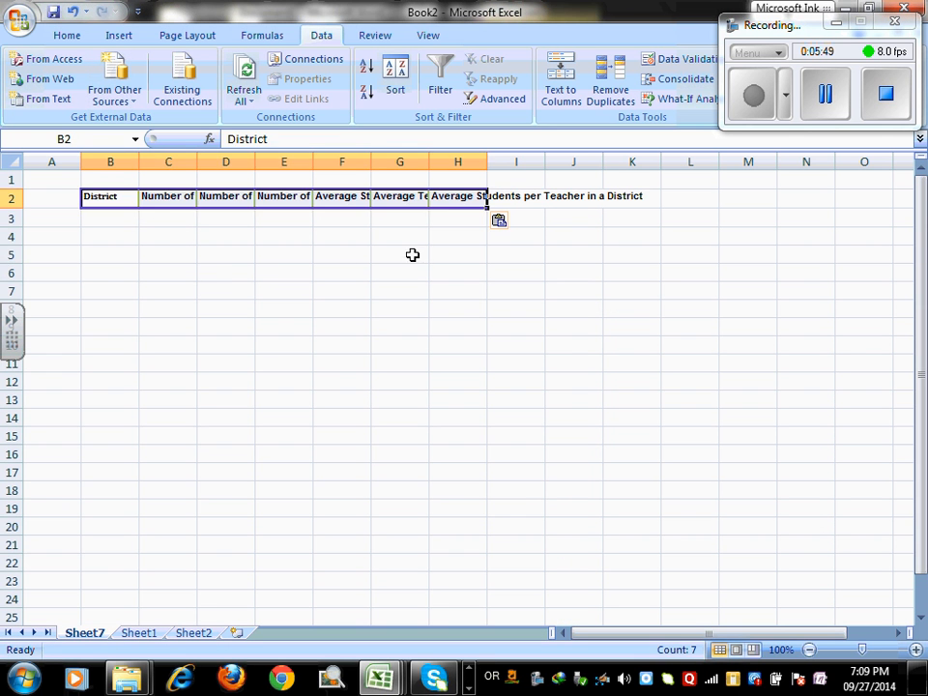
- Autofit columns B to H to the pasted summary headings
left_click(412, 256)
left_click_drag(118, 159, 491, 156)
double_click(490, 158)
left_click(645, 288)
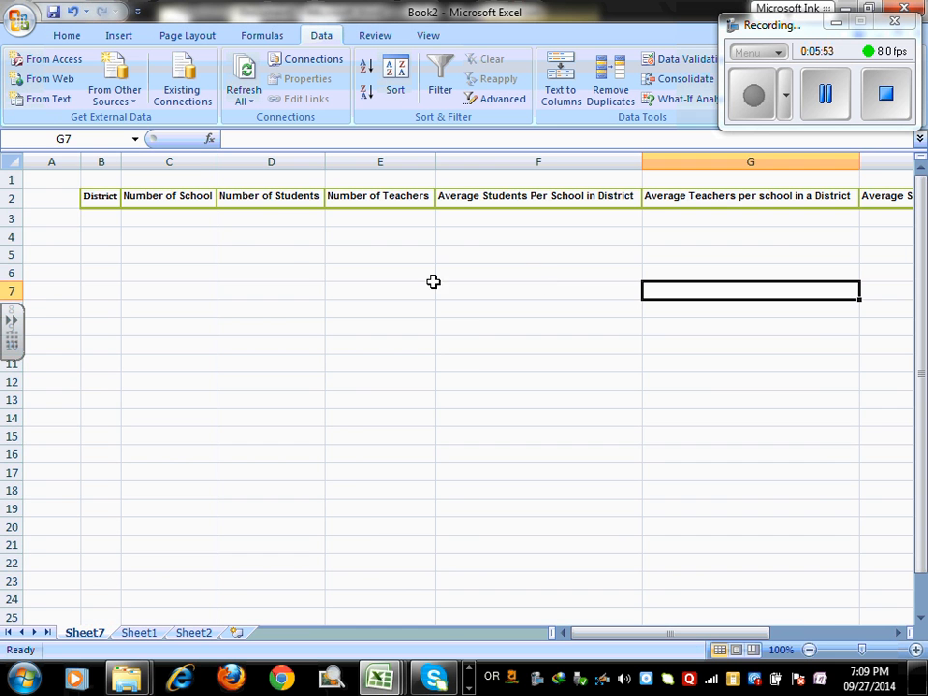
- Create a PivotTable on a new worksheet from all the school data in columns A to J of Sheet1
left_click(155, 636)
left_click(8, 158)
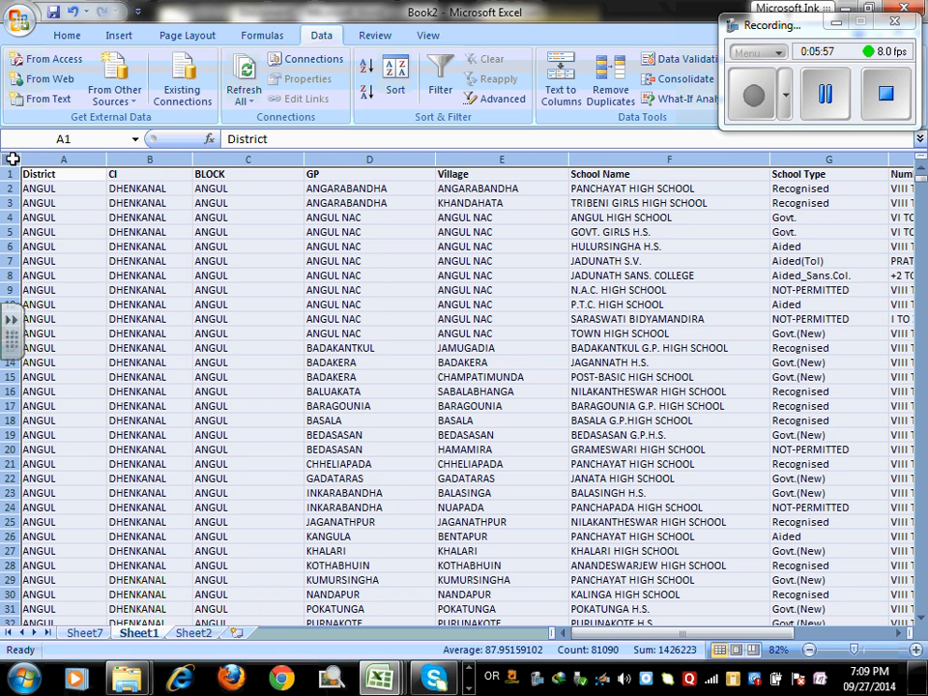
left_click(131, 36)
left_click(198, 246)
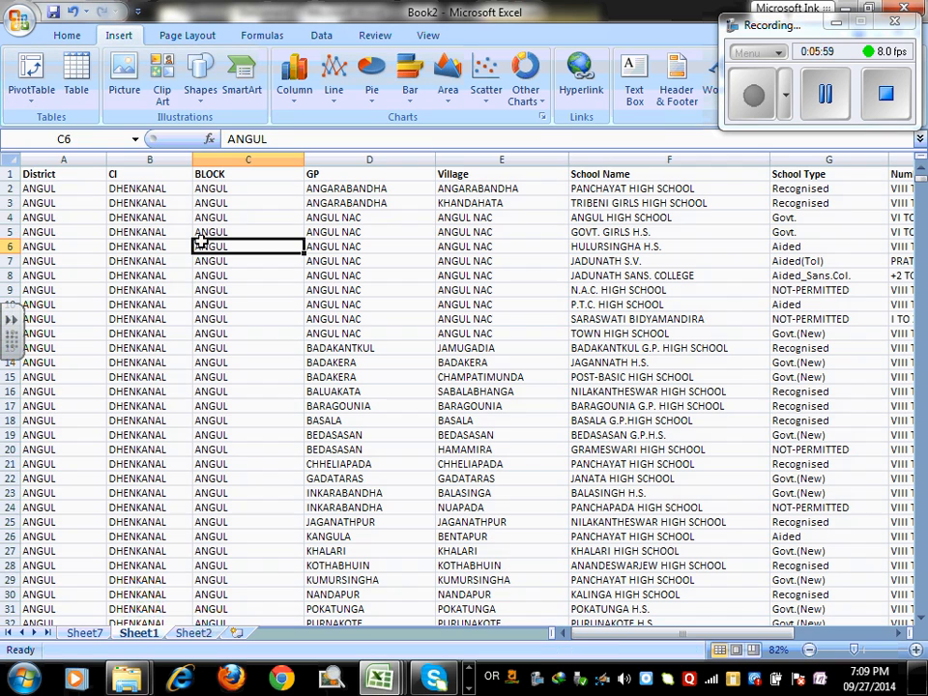
key("ctrl+a")
left_click(150, 289)
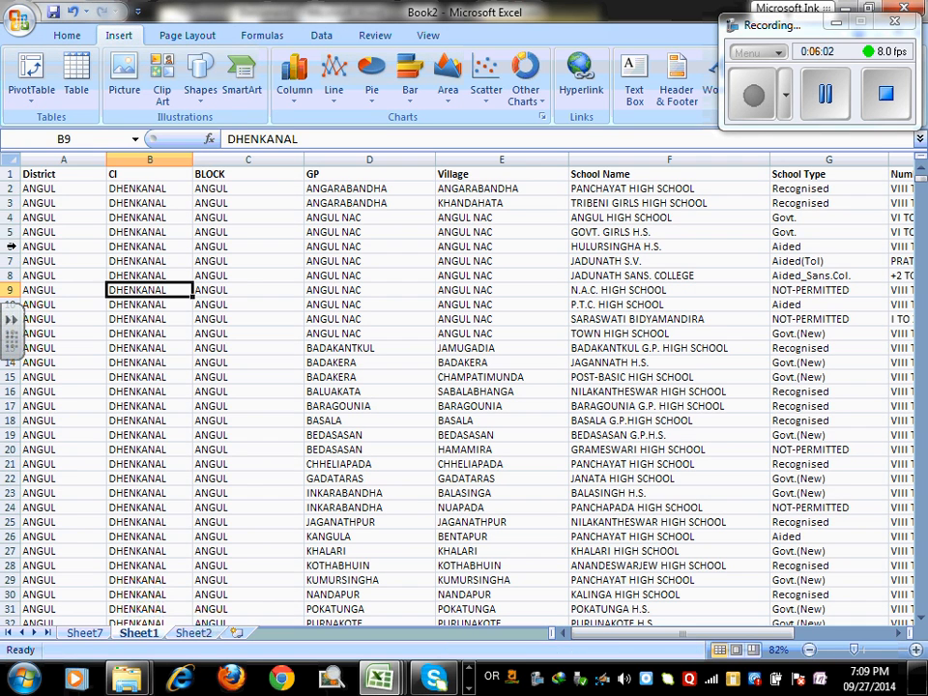
left_click(63, 158)
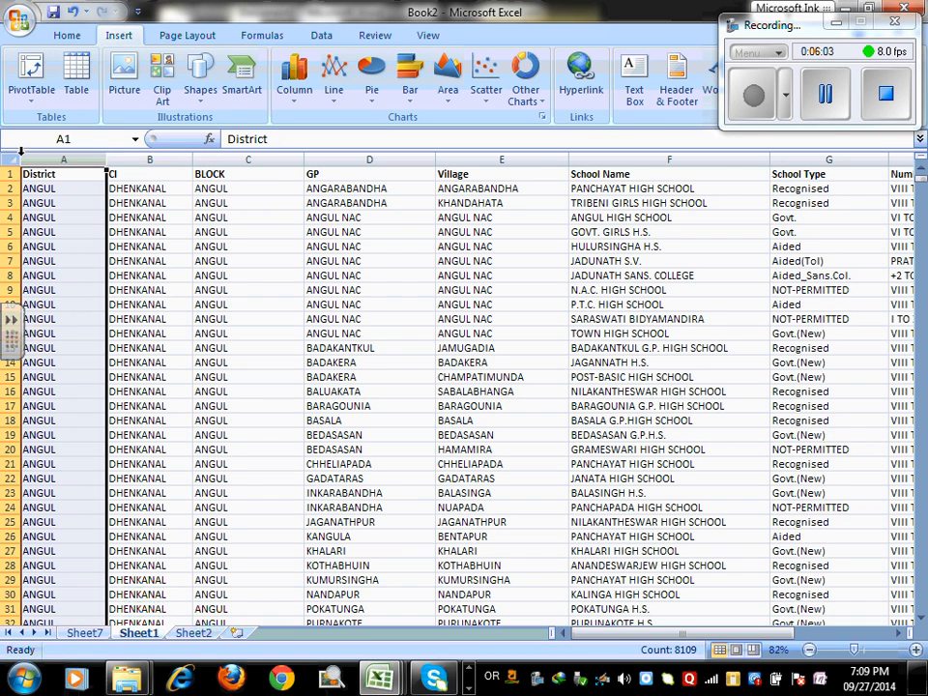
left_click(368, 362)
left_click(12, 162)
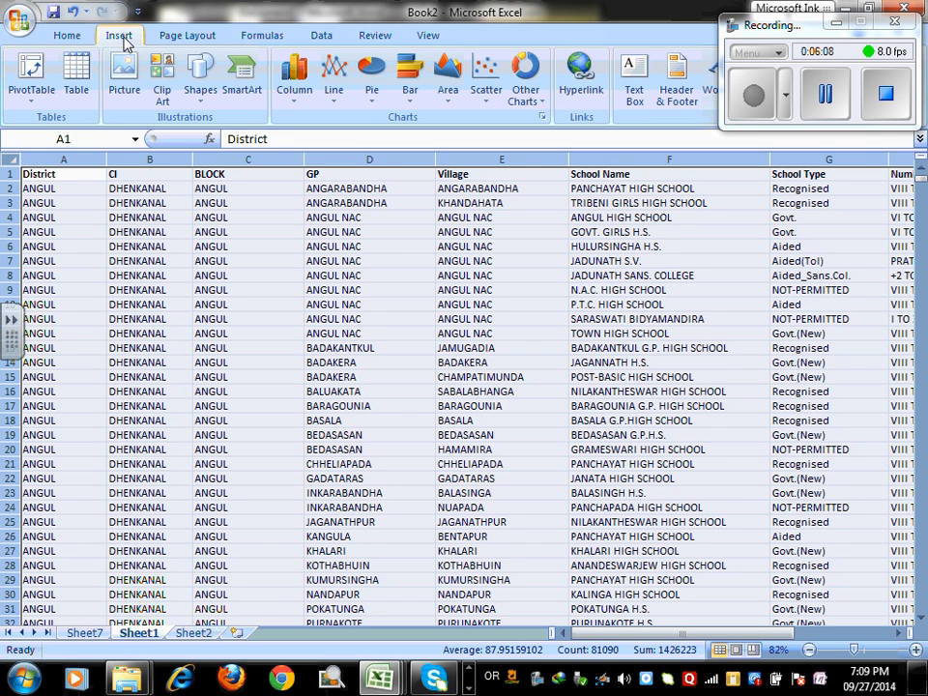
left_click(29, 77)
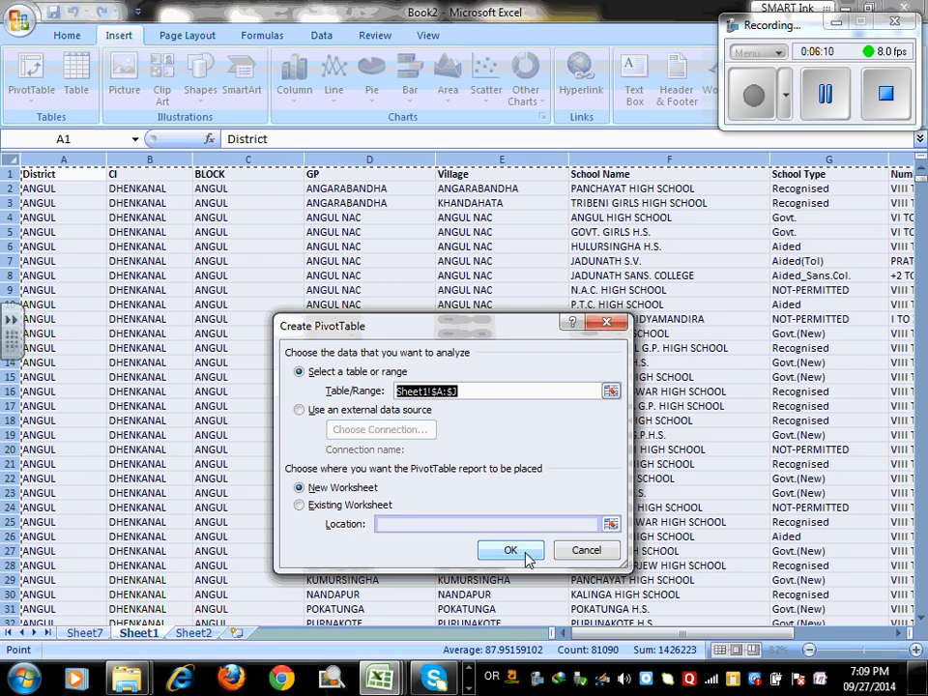
left_click(510, 550)
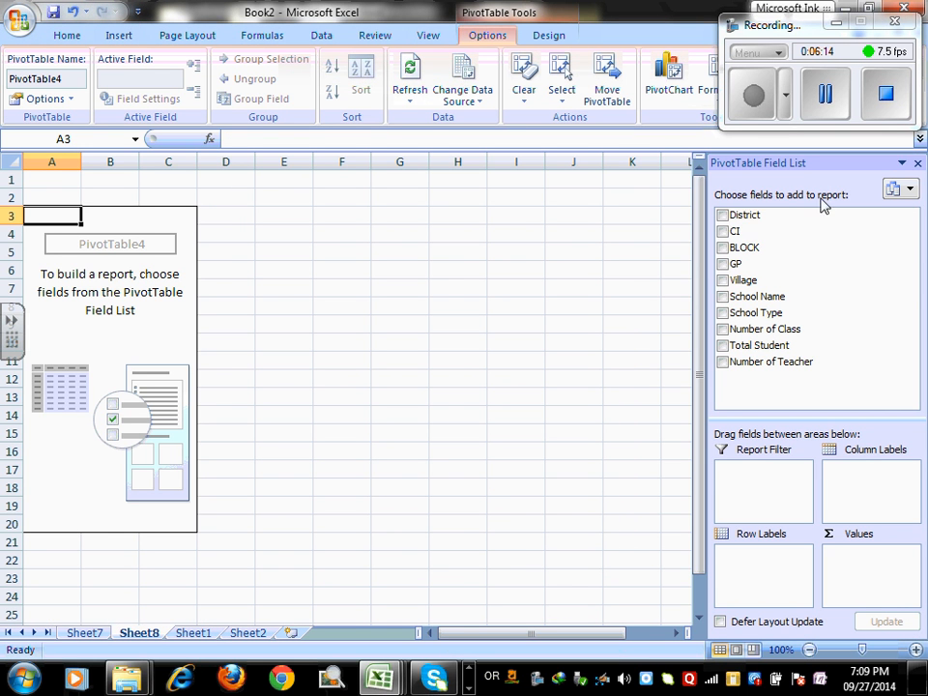
- Add District to the PivotTable both as row labels and as a count in the values
left_click_drag(758, 218, 757, 581)
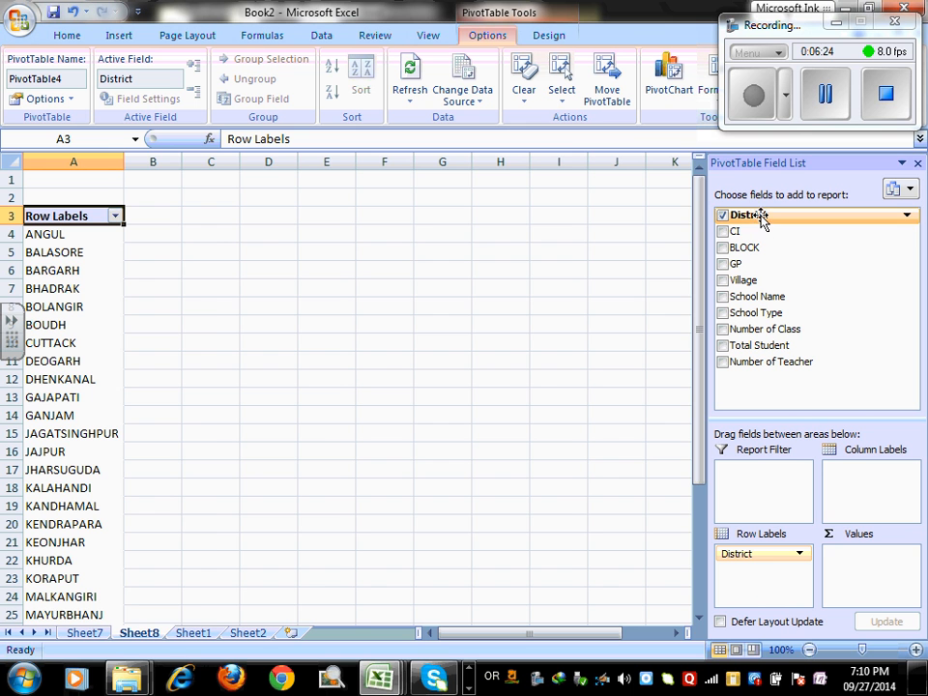
left_click_drag(761, 216, 875, 605)
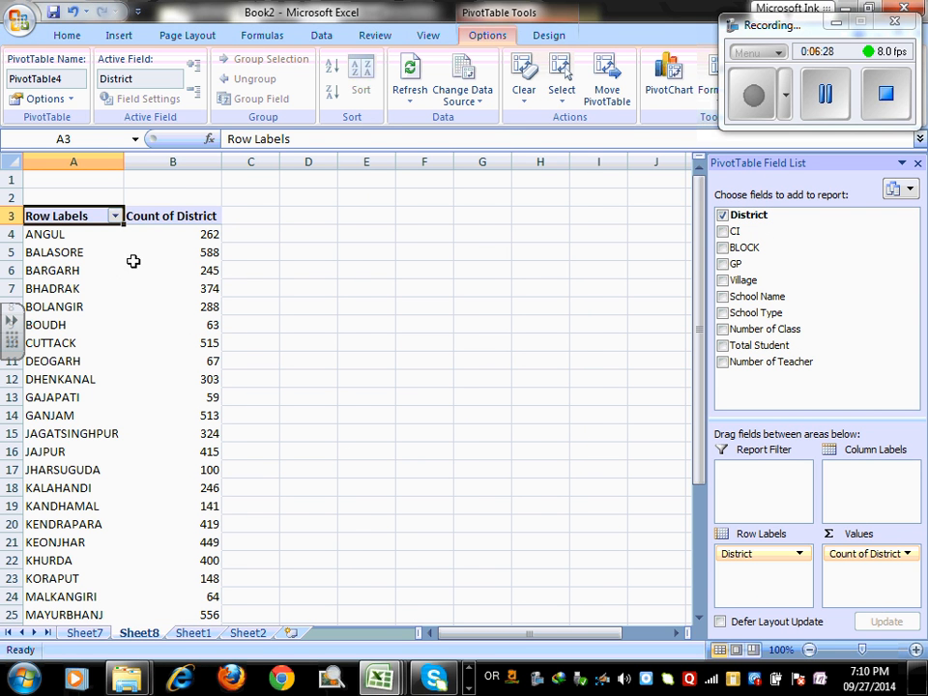
left_click_drag(101, 239, 207, 552)
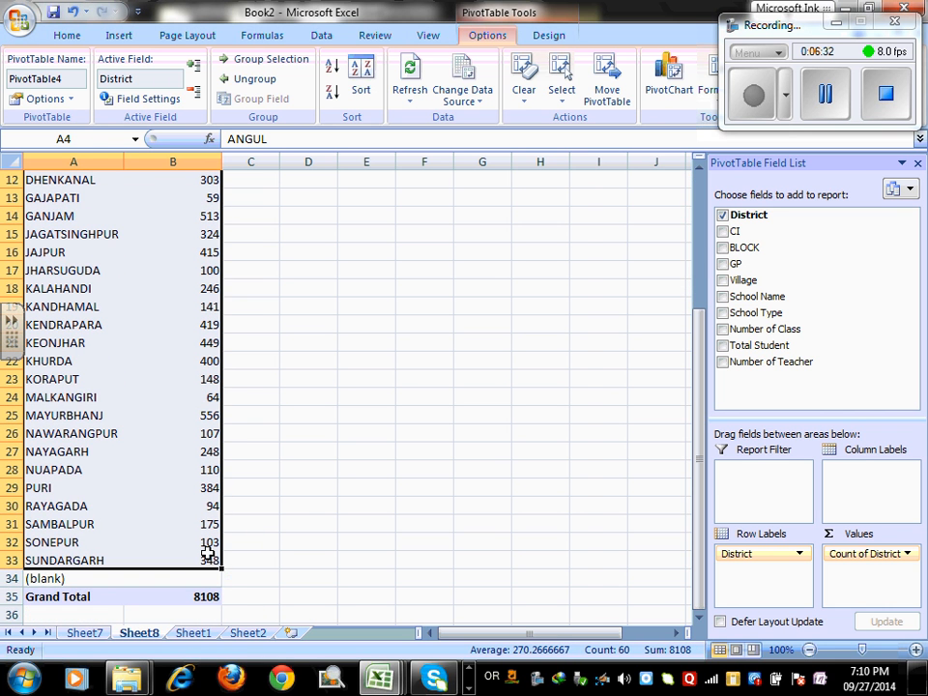
key("ctrl+c")
scroll(304, 506, "up", 4)
left_click(377, 232)
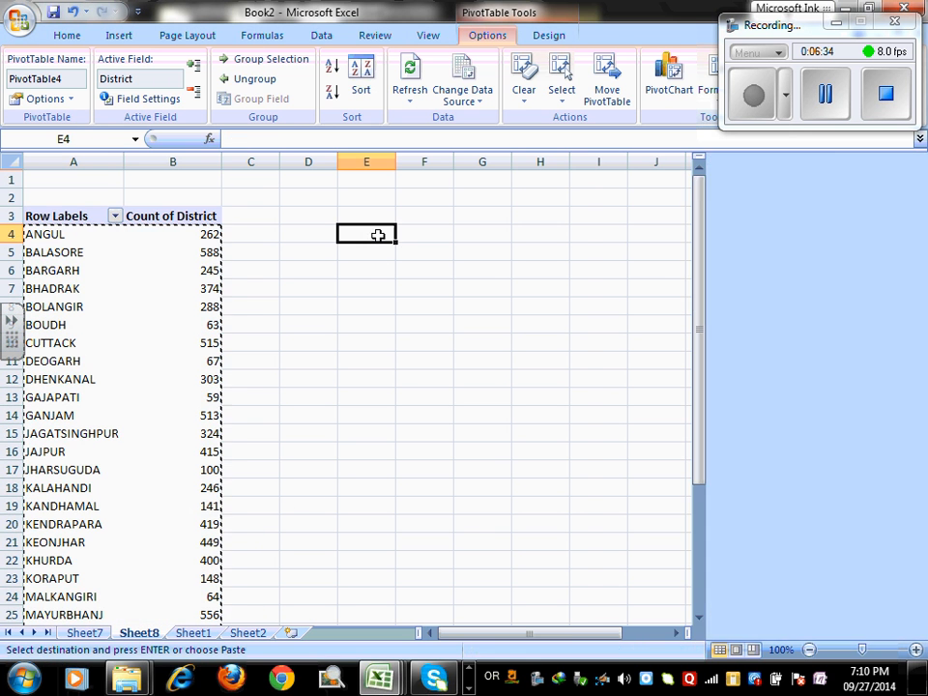
left_click(563, 239)
key("ctrl+b")
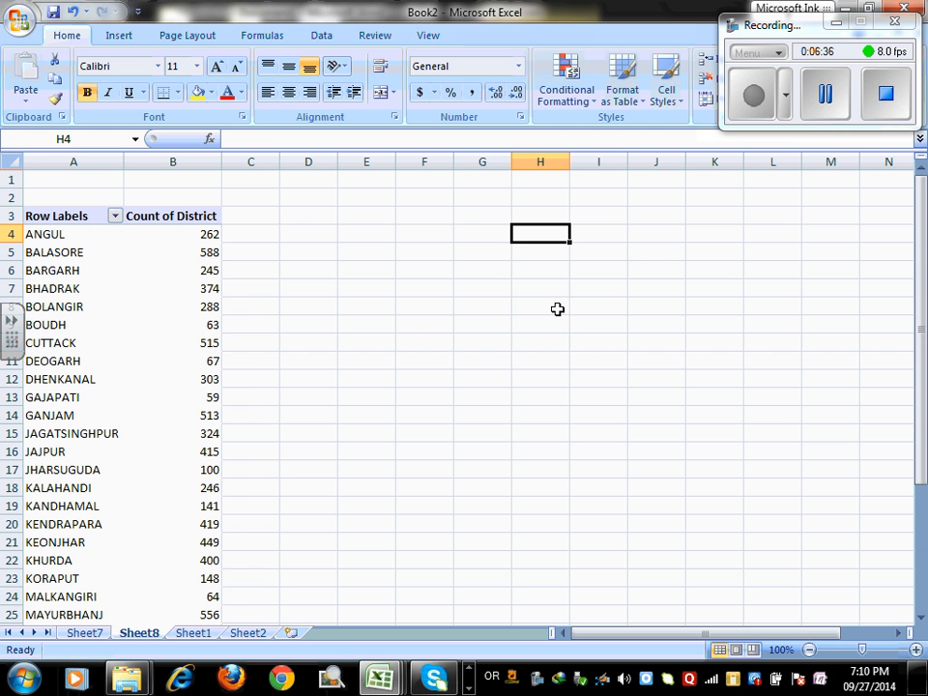
left_click(557, 308)
left_click(559, 230)
left_click(30, 234)
left_click_drag(30, 234, 155, 325)
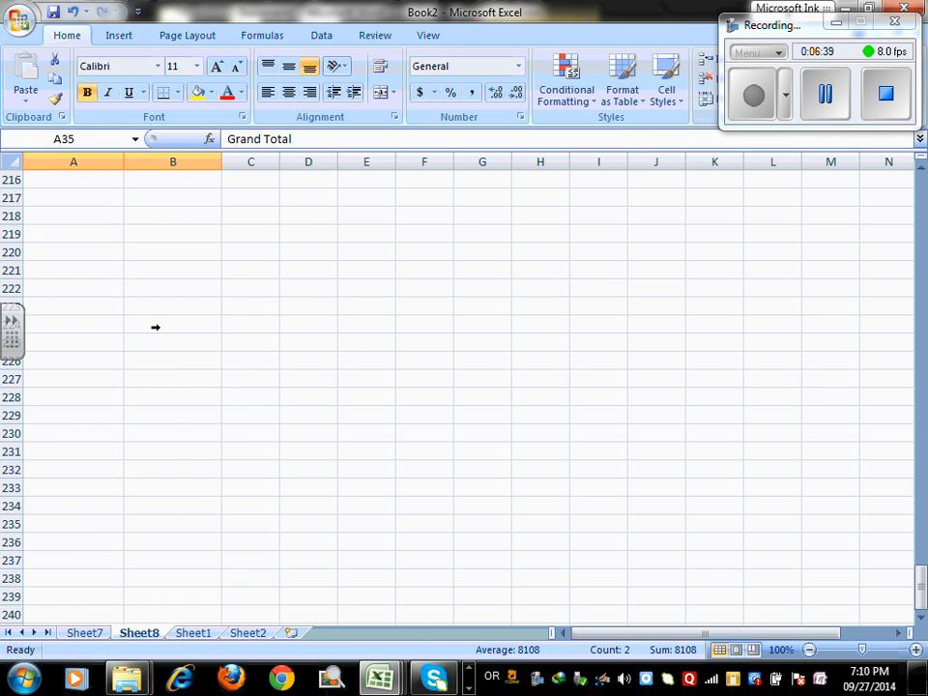
scroll(209, 292, "up", 15)
scroll(209, 291, "up", 20)
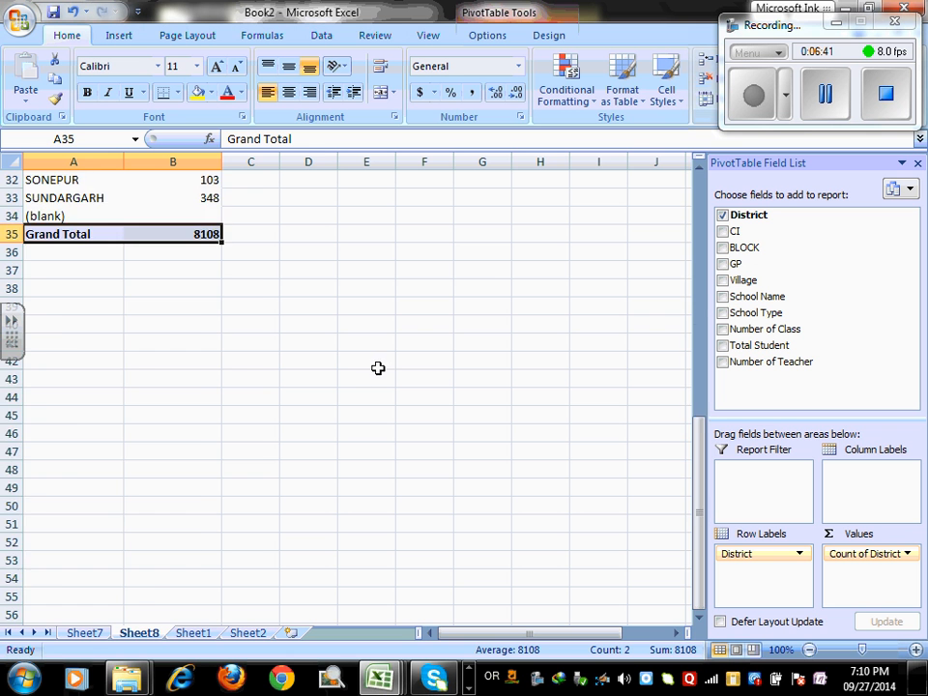
- Copy the district names and counts in A4:B33 of the PivotTable to H4 and autofit column H
scroll(300, 362, "up", 4)
left_click_drag(70, 235, 304, 435)
key("ctrl+c")
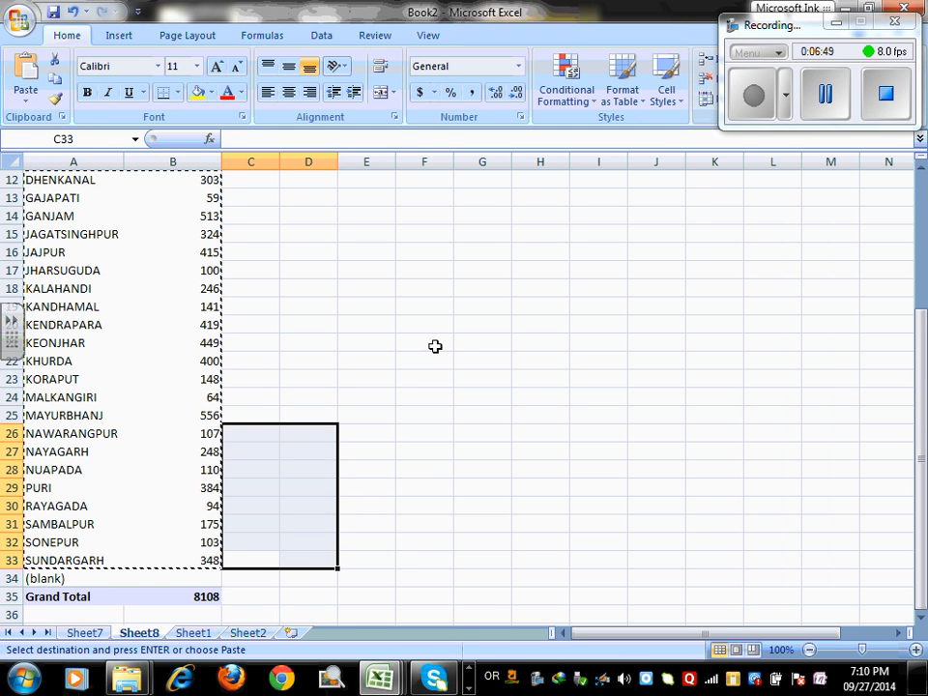
left_click(433, 356)
scroll(433, 357, "up", 4)
left_click(449, 247)
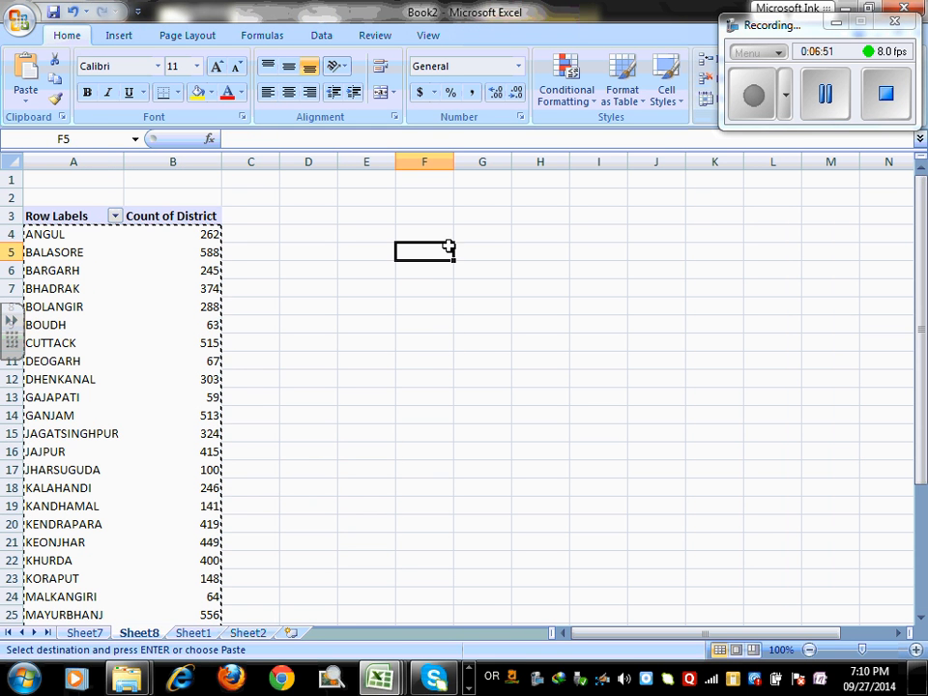
left_click(555, 238)
key("ctrl+v")
left_click(537, 340)
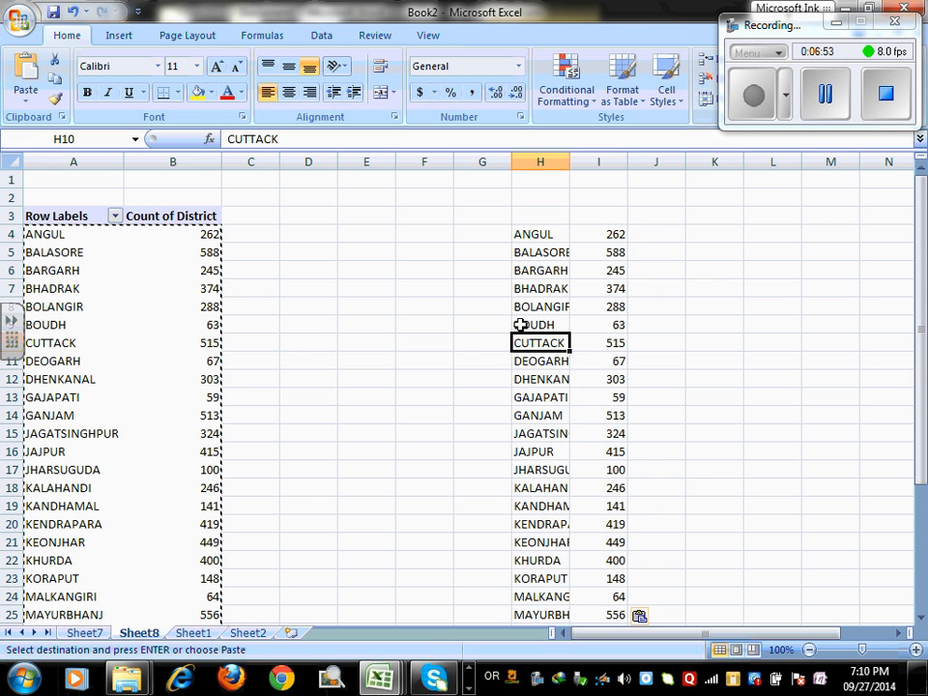
double_click(569, 162)
- Copy the summary headings in row 2 of Sheet7, from District onwards, to H3 above the pasted district list on Sheet8
left_click(86, 633)
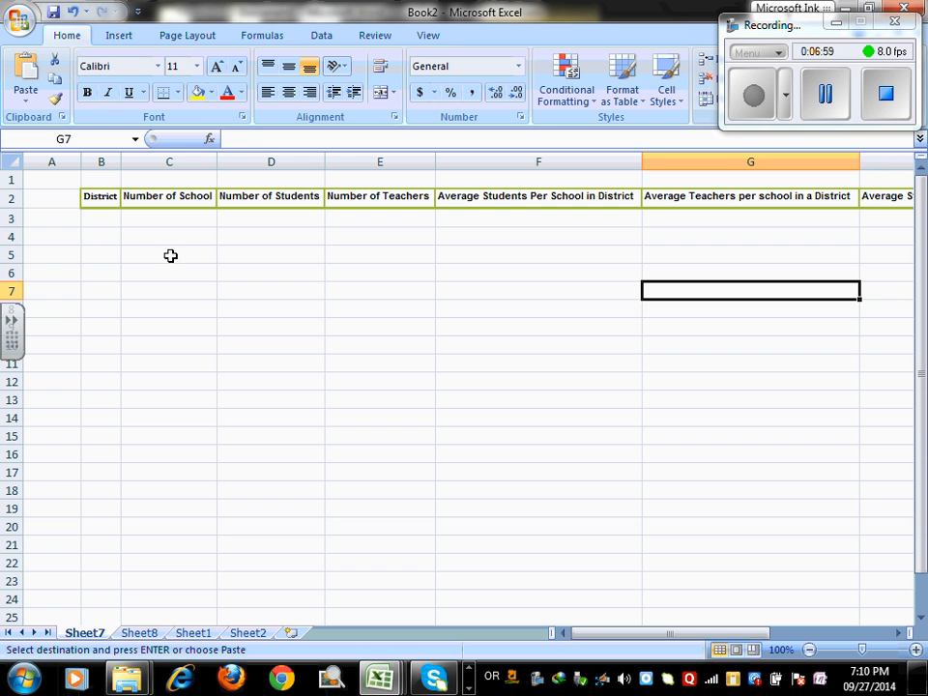
left_click_drag(112, 196, 879, 198)
left_click(139, 633)
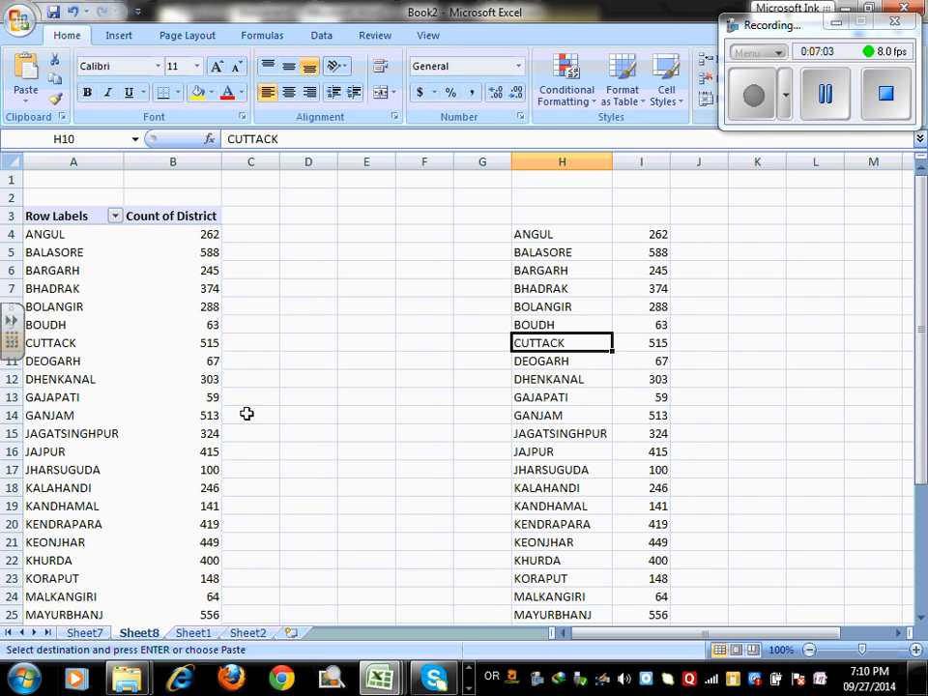
left_click(547, 217)
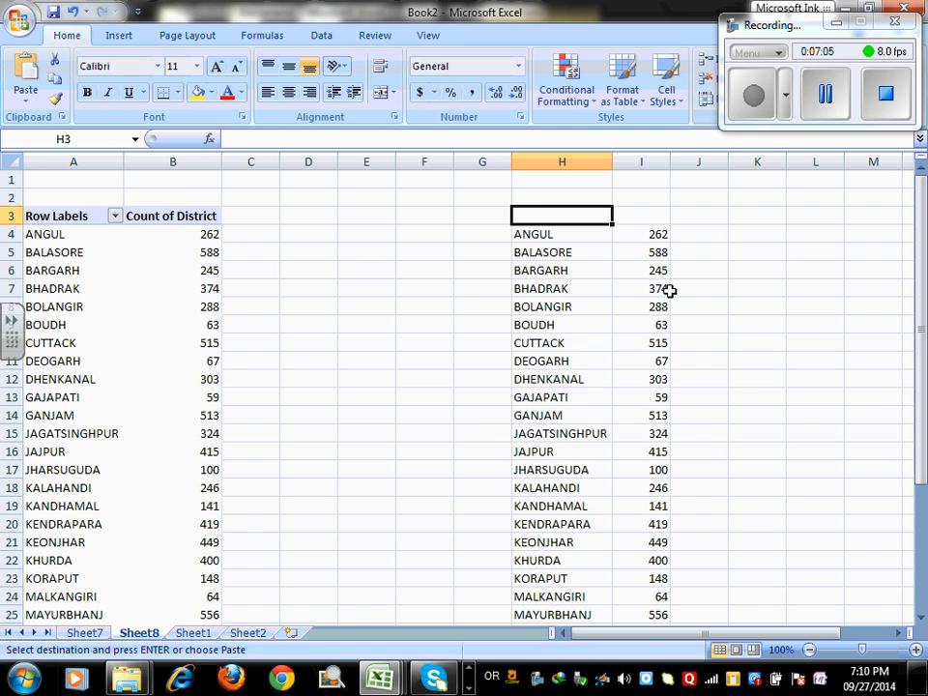
key("ctrl+v")
left_click(649, 212)
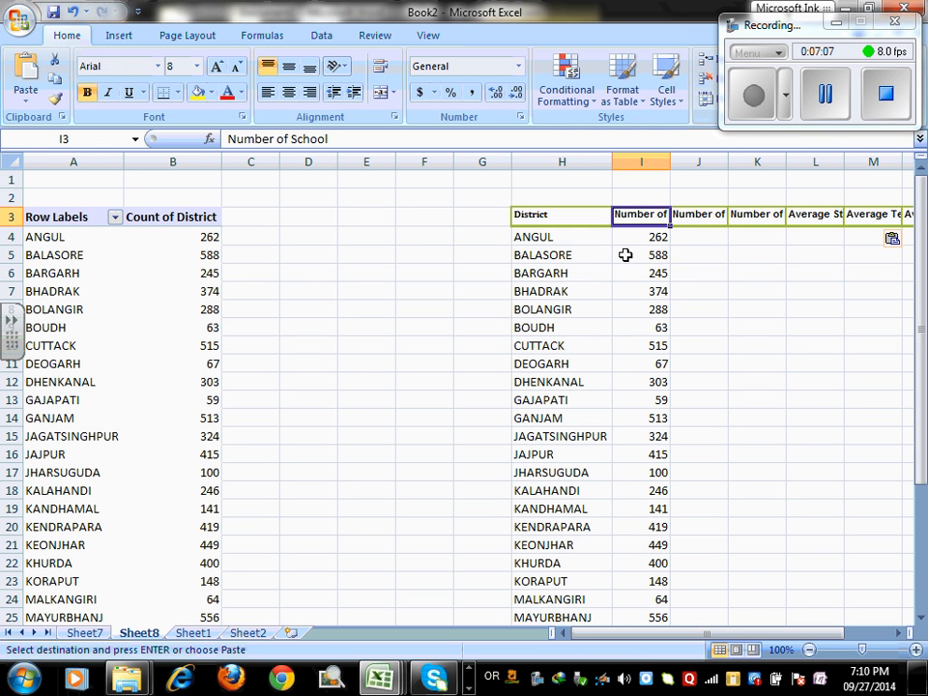
- Select the district counts in B4:B33 of the PivotTable and close the PivotTable field list
left_click(626, 255)
left_click_drag(206, 237, 214, 563)
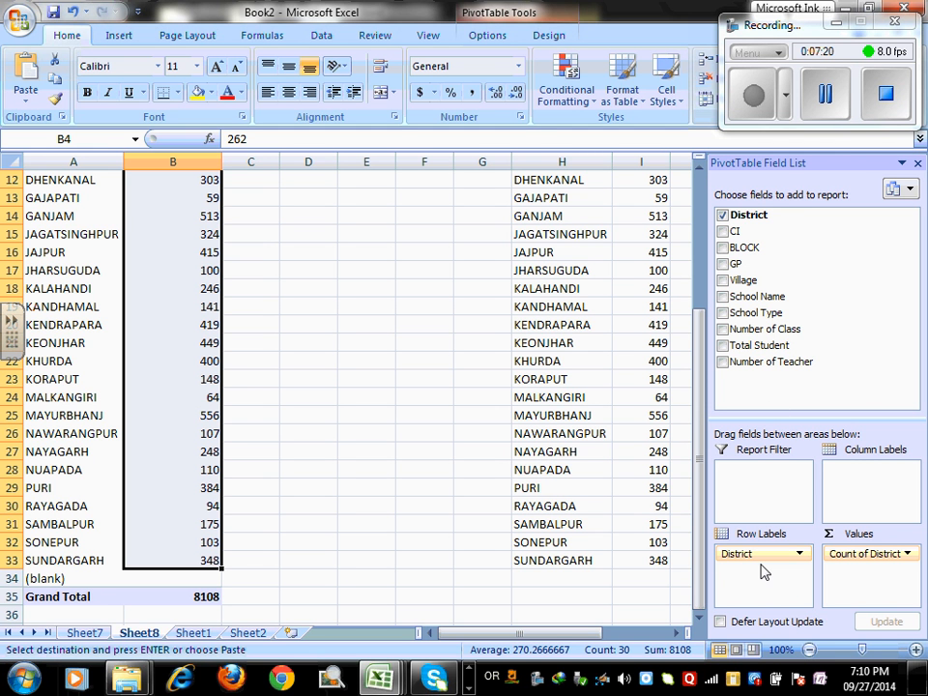
left_click(917, 164)
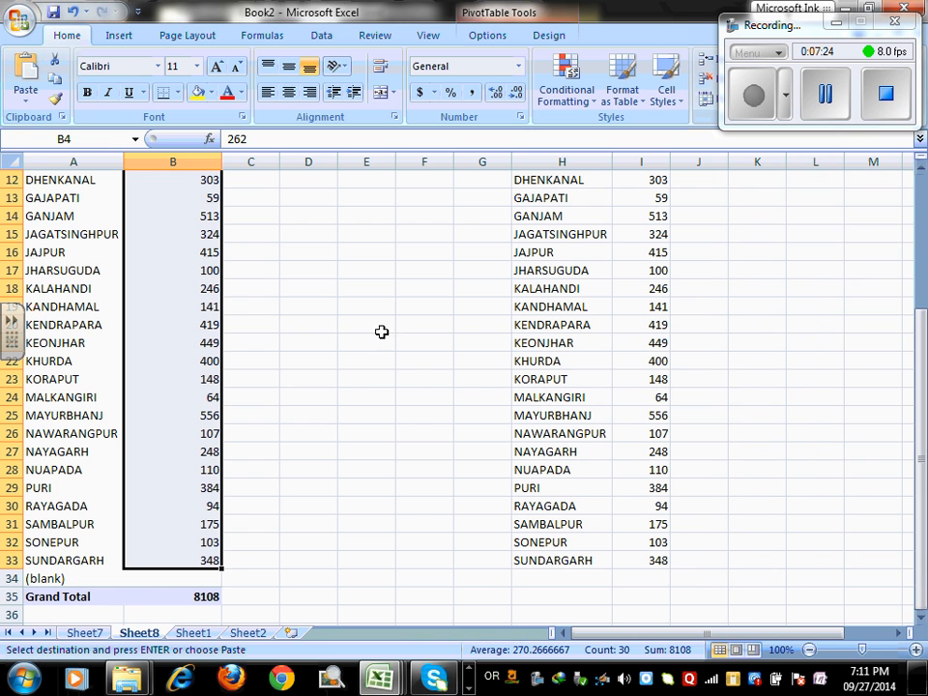
- Create another PivotTable on a new worksheet from all the school data in columns A to J of Sheet1
left_click(191, 633)
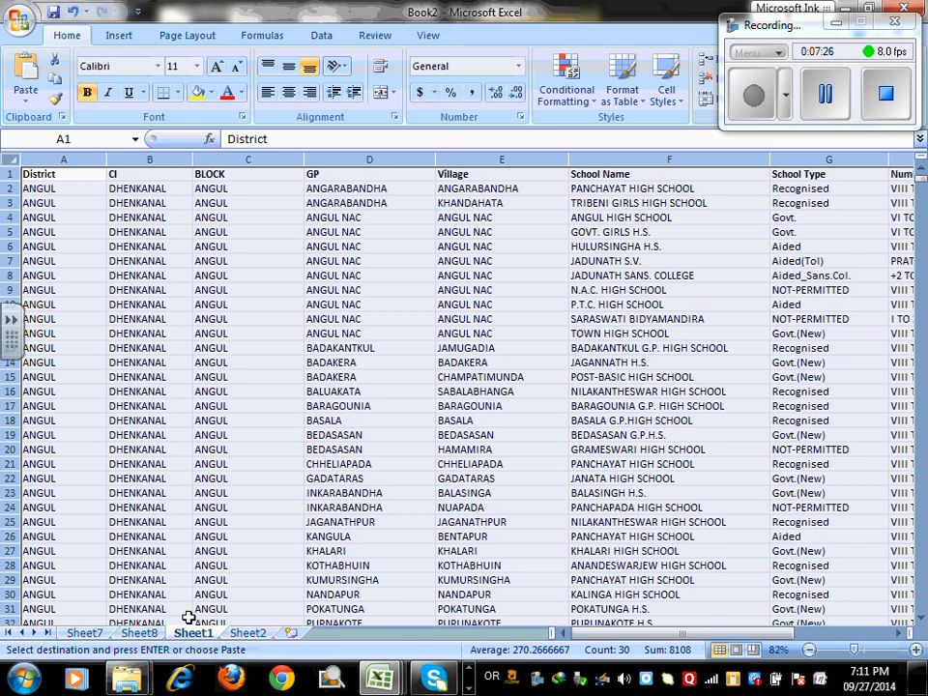
left_click(56, 197)
left_click(9, 160)
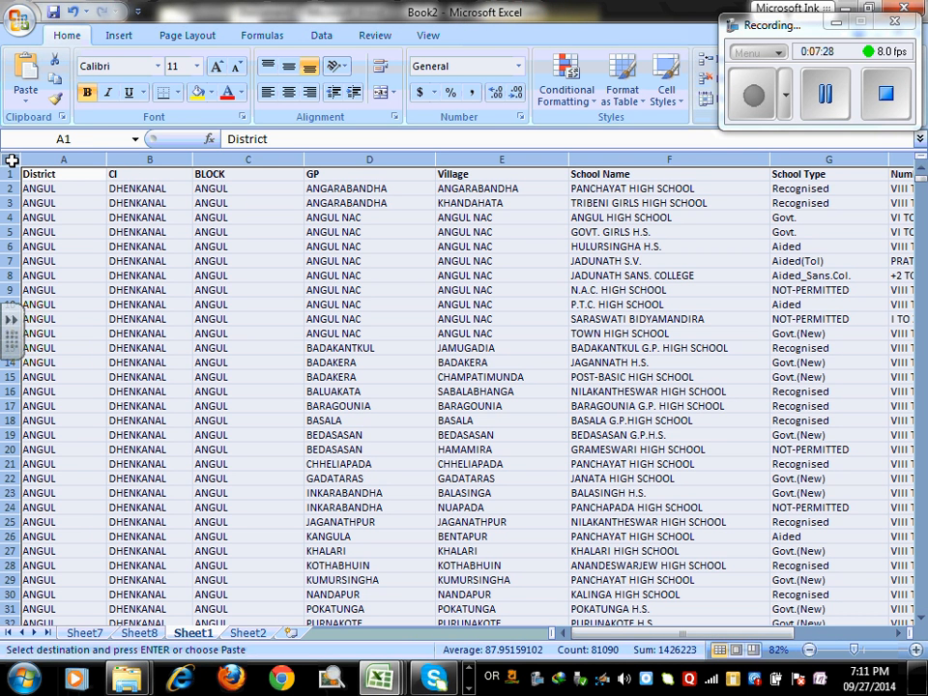
left_click(118, 38)
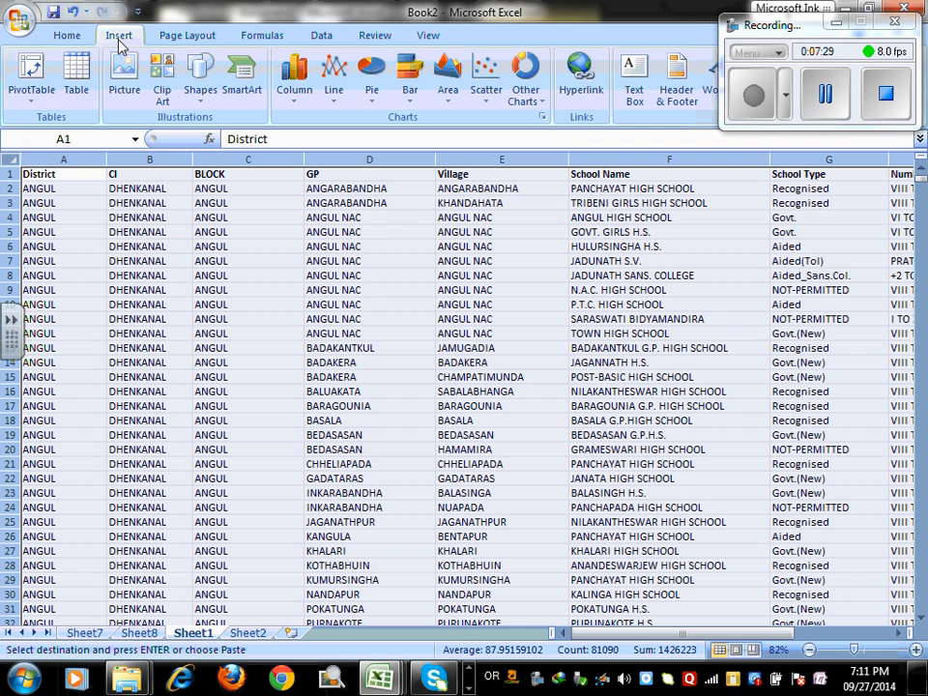
left_click(35, 69)
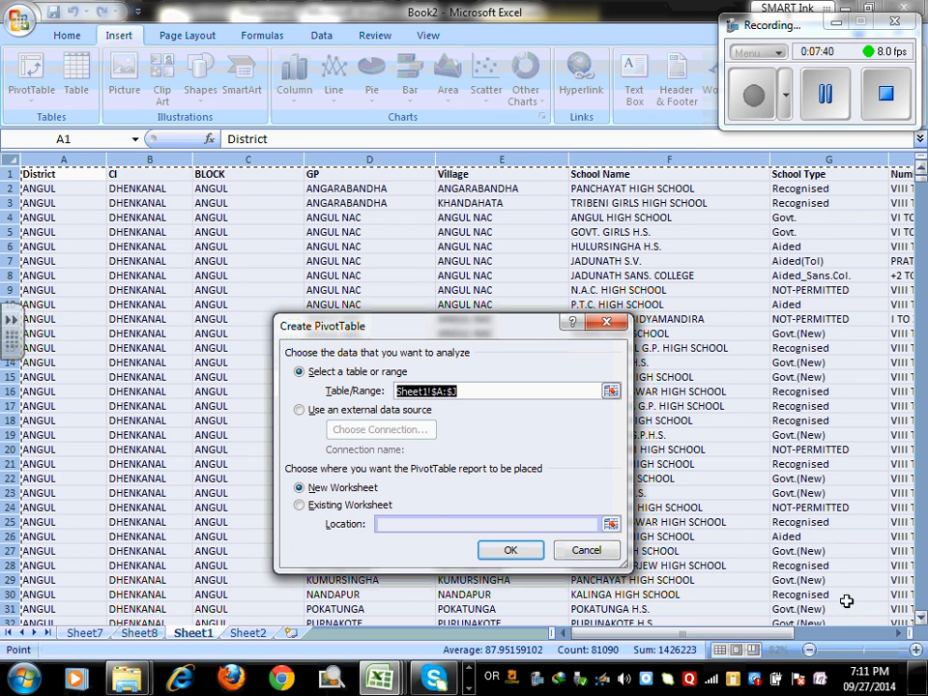
left_click_drag(832, 634, 925, 626)
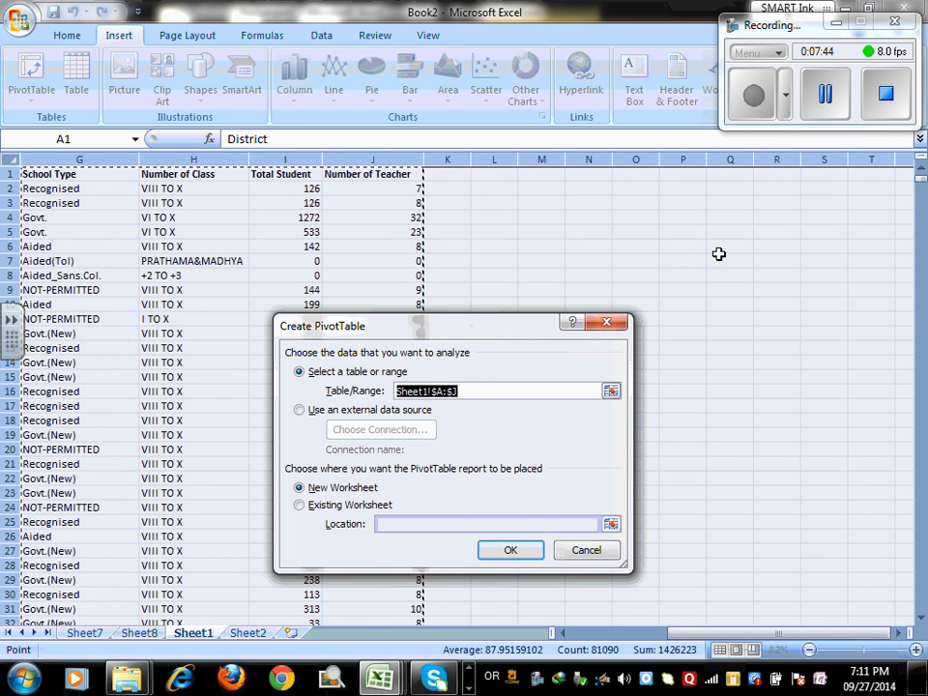
left_click(301, 490)
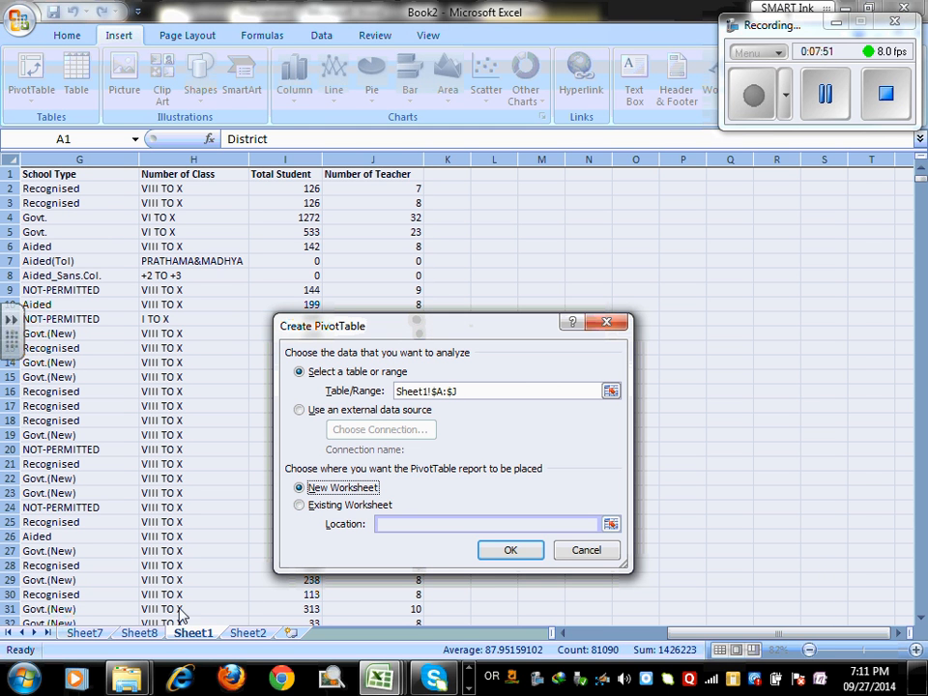
left_click(520, 555)
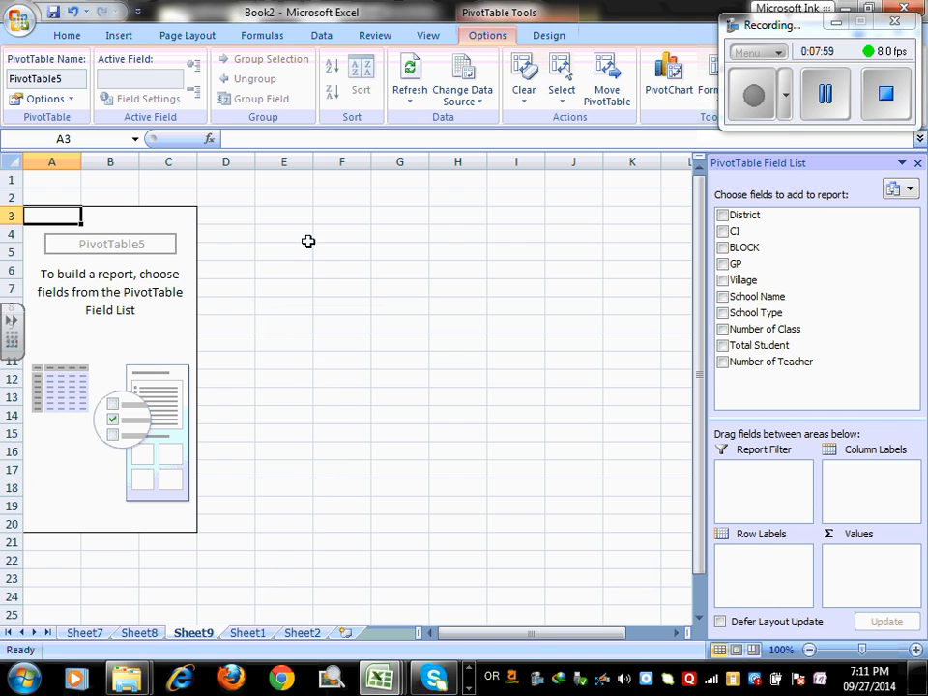
- Set up the new PivotTable with District as row labels and the count of Total Student in the values instead of District
left_click_drag(284, 221, 296, 559)
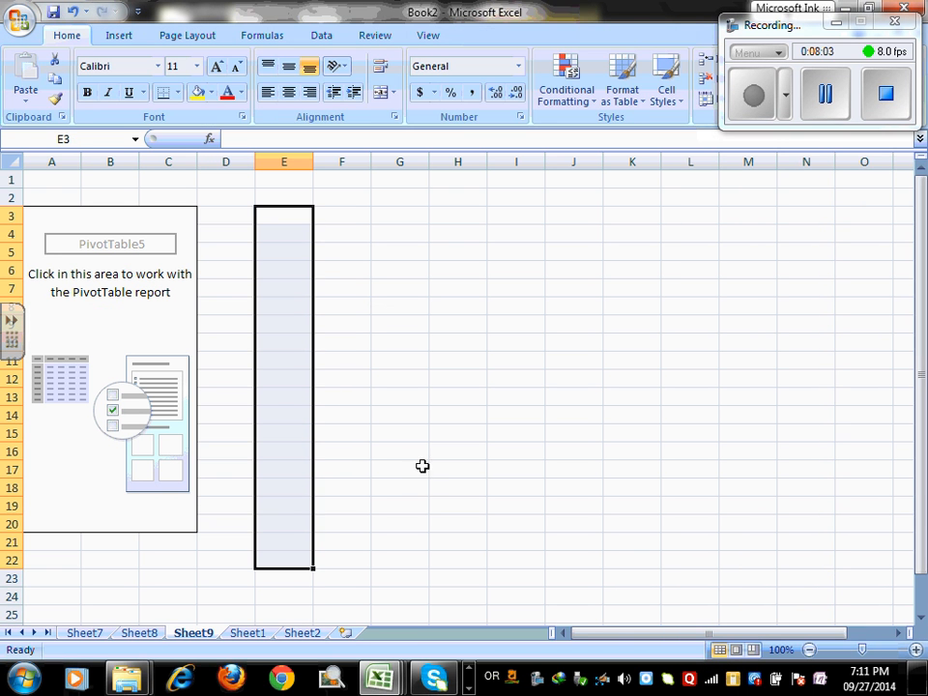
left_click(182, 271)
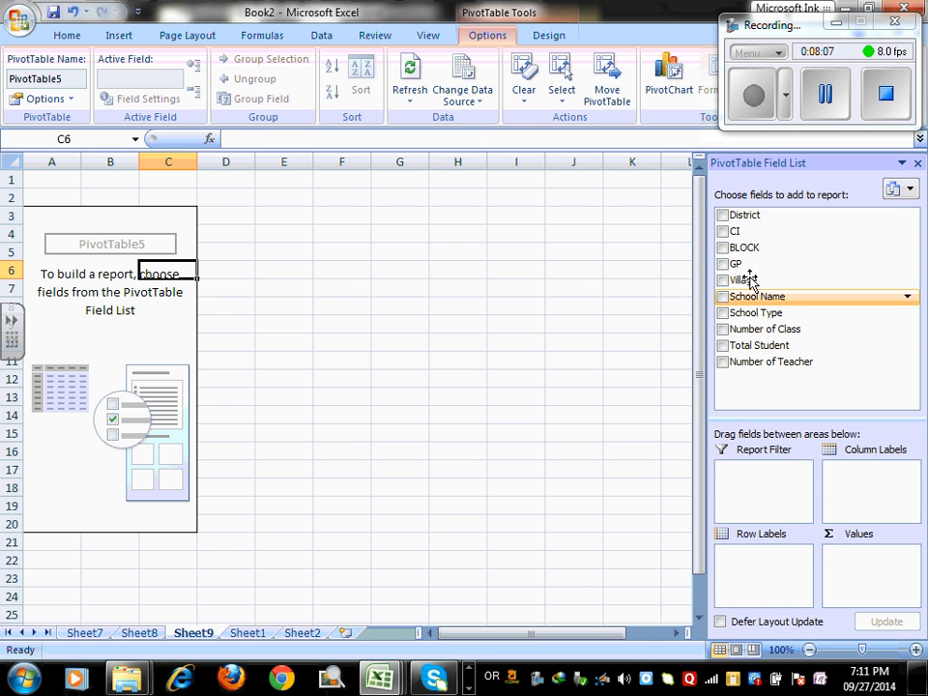
left_click_drag(758, 215, 779, 570)
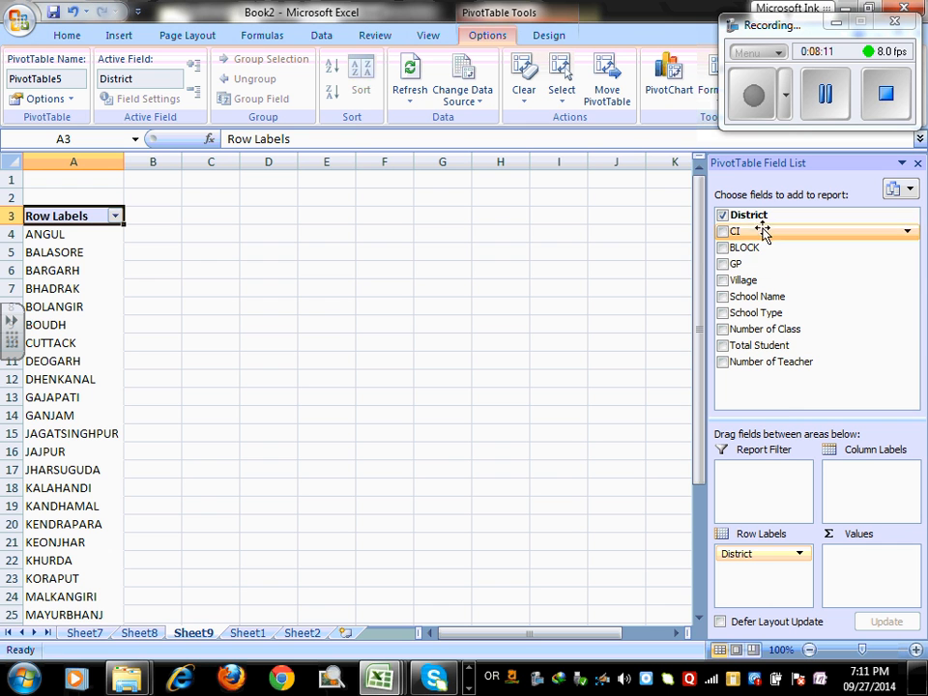
left_click_drag(765, 221, 869, 581)
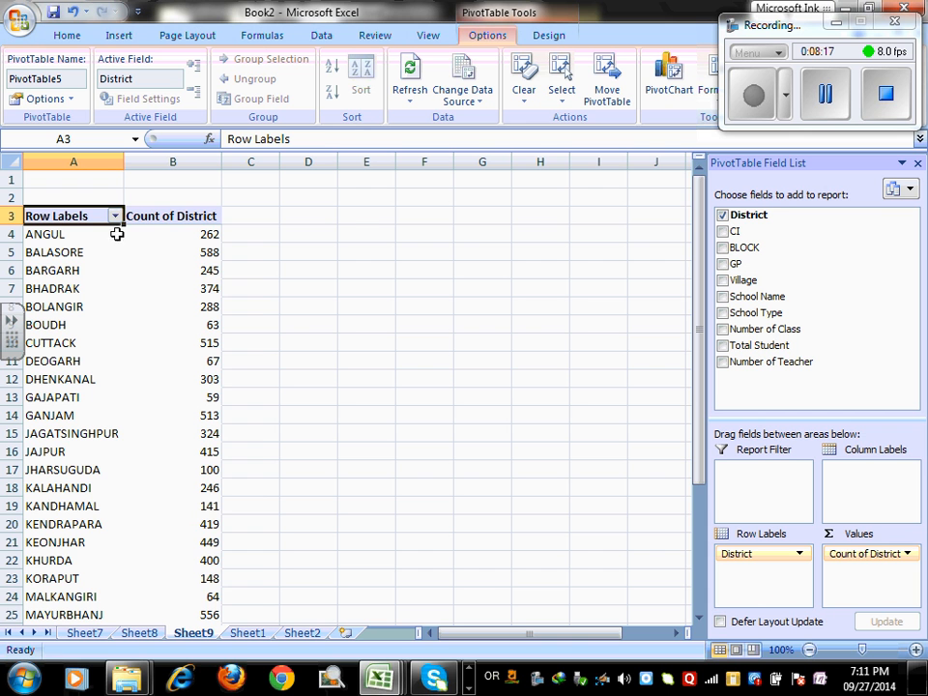
left_click_drag(849, 554, 779, 281)
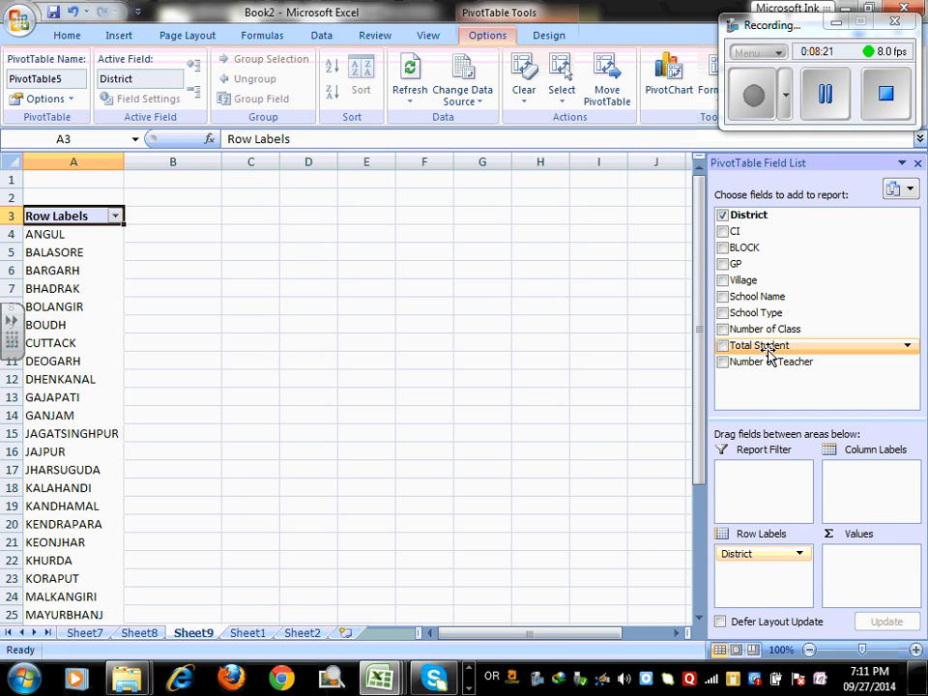
left_click_drag(771, 355, 870, 575)
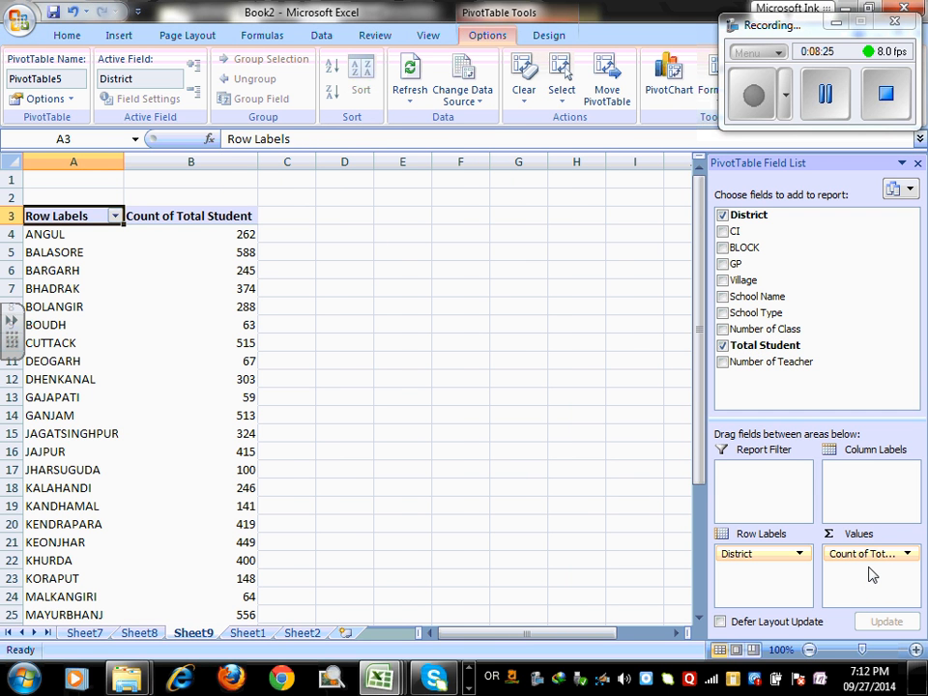
- Copy the district names and student counts in A4:B33 of the new PivotTable to H4 on Sheet8
left_click(88, 238)
left_click_drag(88, 239, 210, 578)
key("ctrl+c")
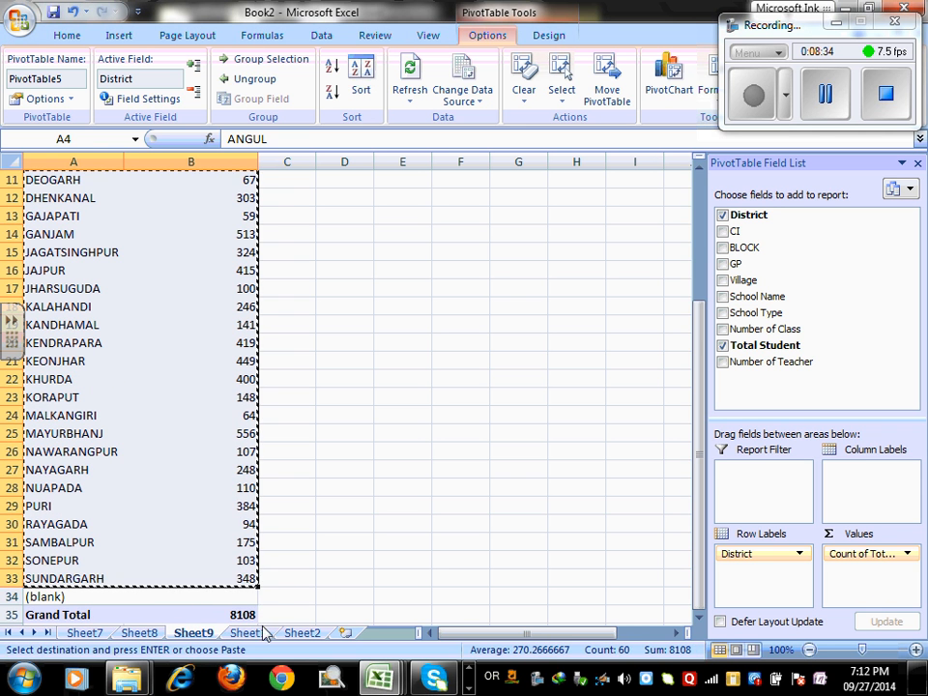
left_click(247, 633)
key("ctrl+Page_Up")
key("ctrl+Page_Up")
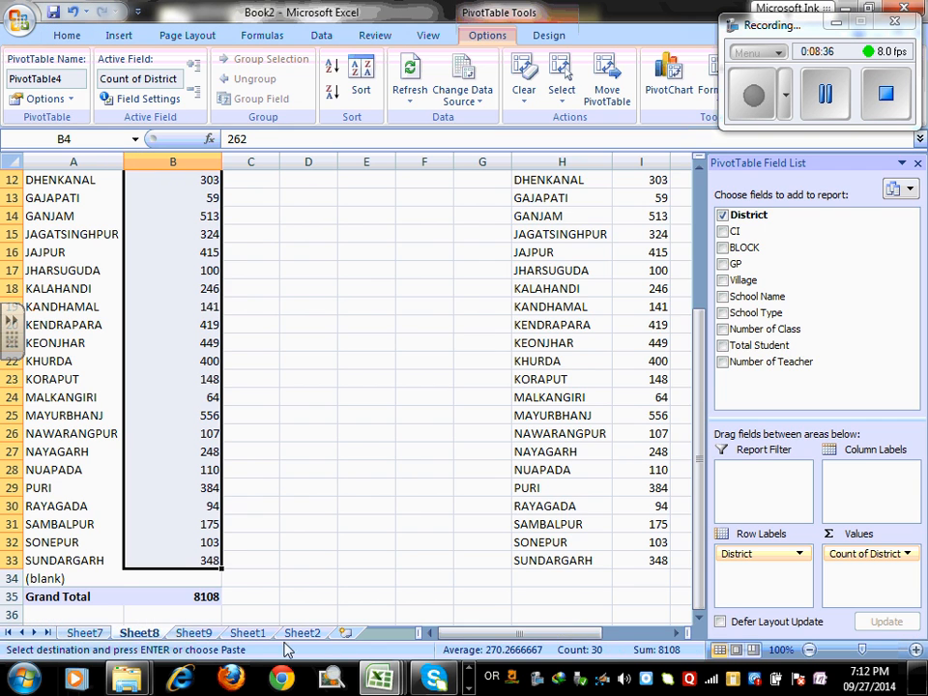
left_click(84, 634)
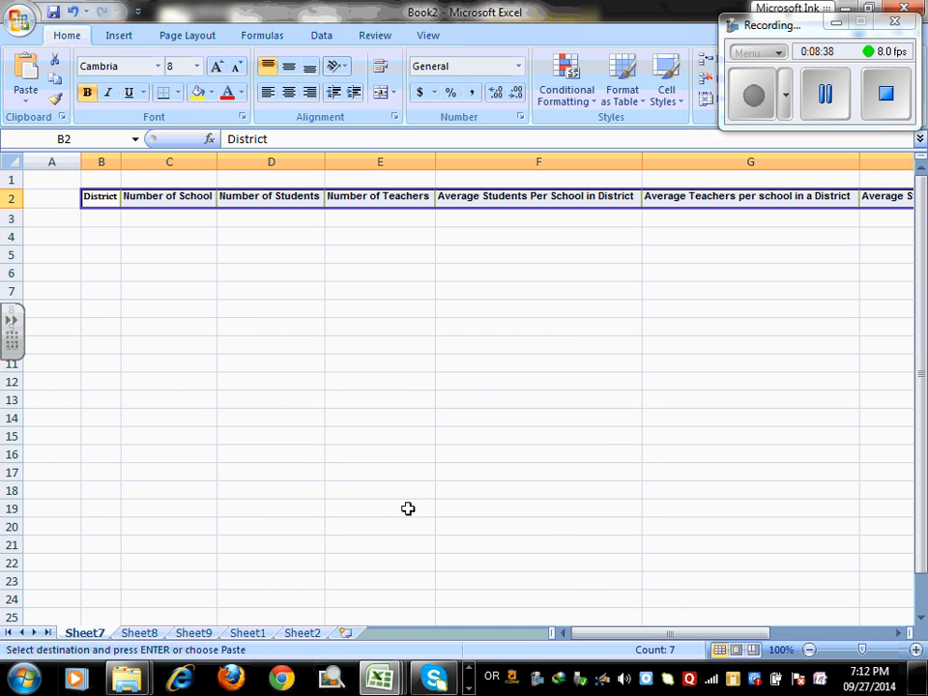
left_click(131, 634)
scroll(435, 503, "up", 3)
left_click(563, 236)
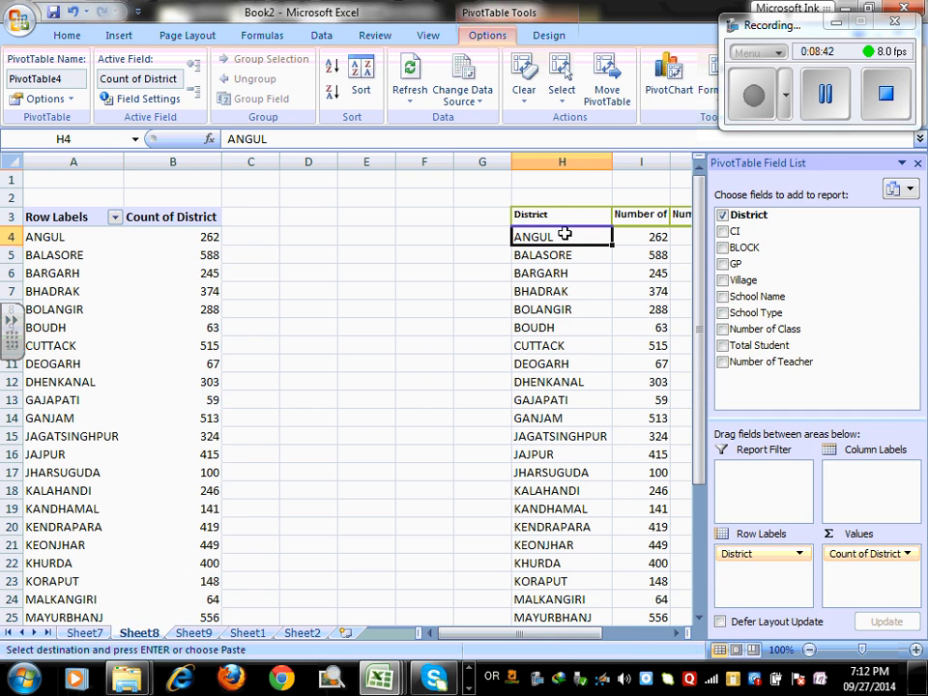
key("ctrl+v")
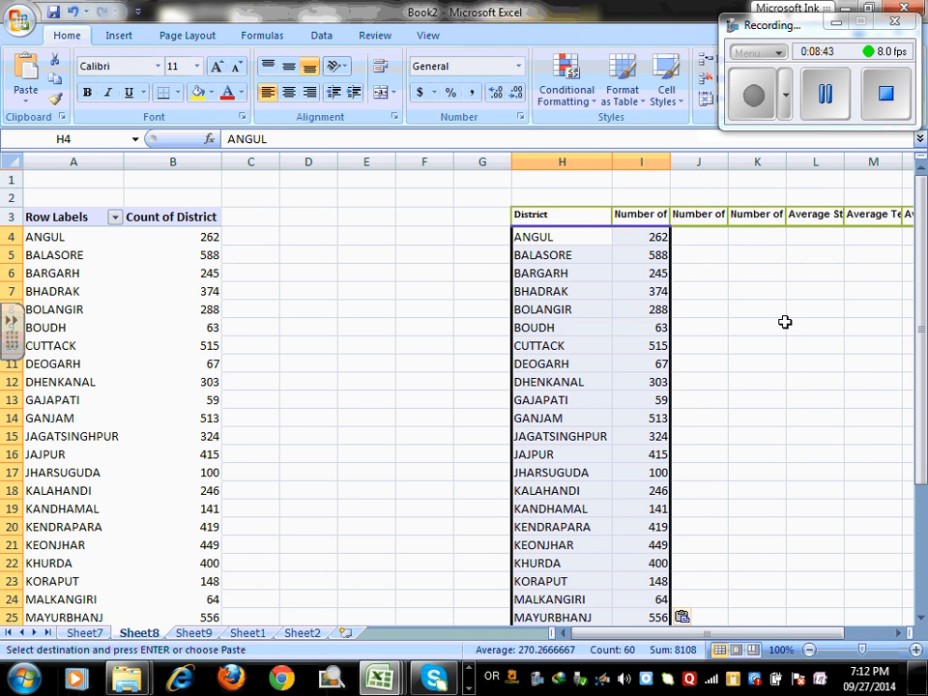
- Delete Sheet9, the worksheet holding the second PivotTable
left_click(698, 215)
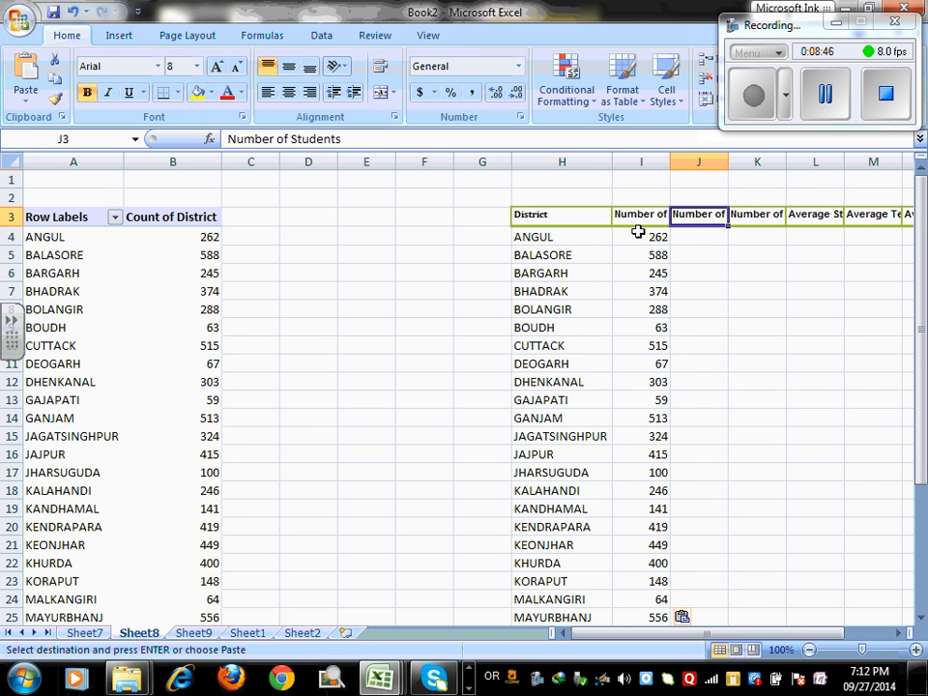
left_click(130, 237)
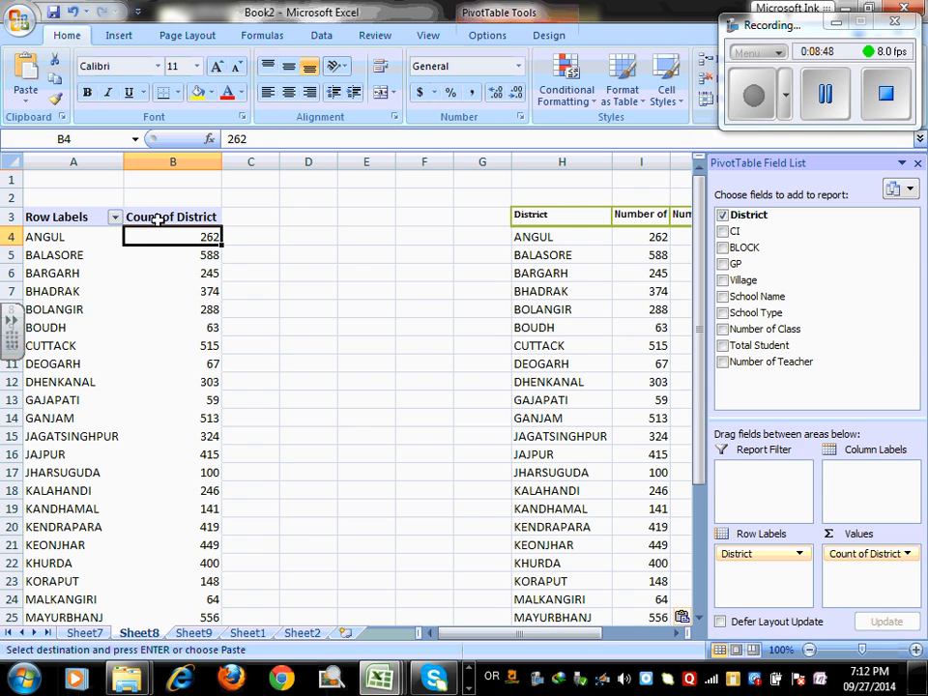
left_click(84, 636)
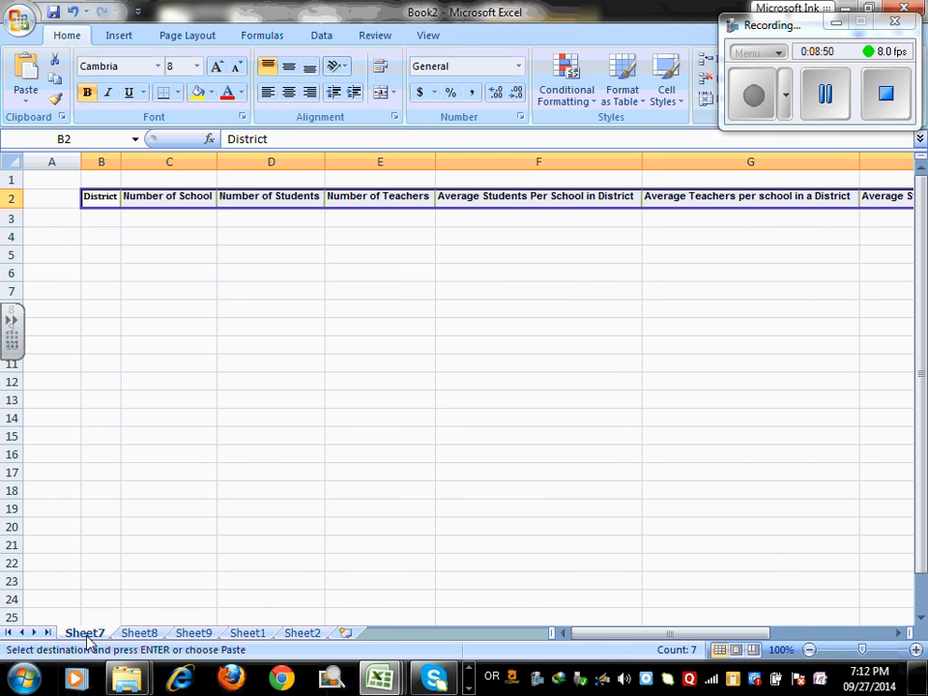
left_click(192, 633)
right_click(196, 634)
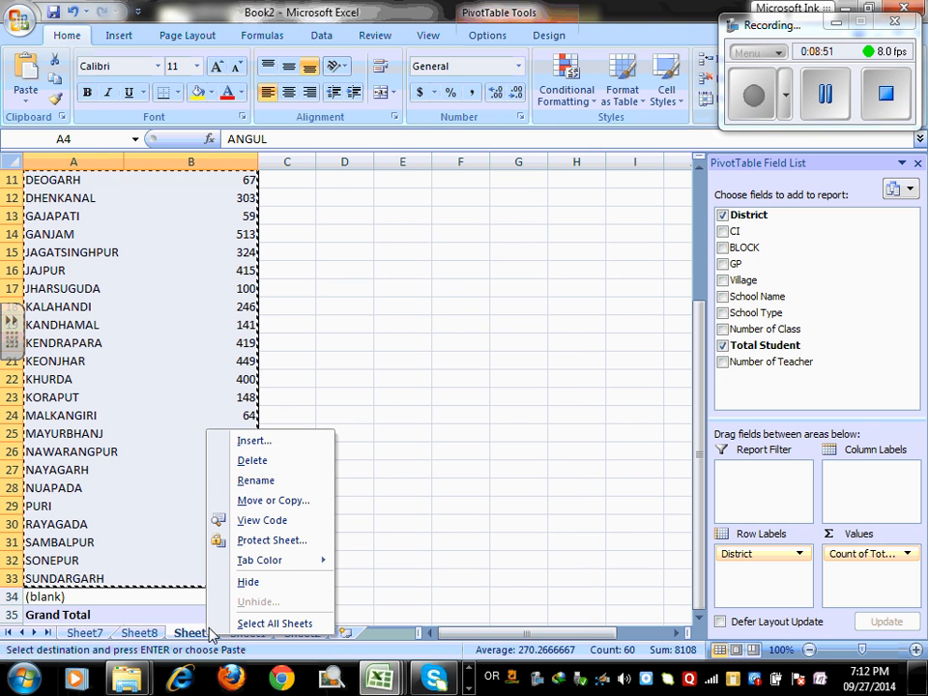
left_click(278, 462)
left_click(432, 385)
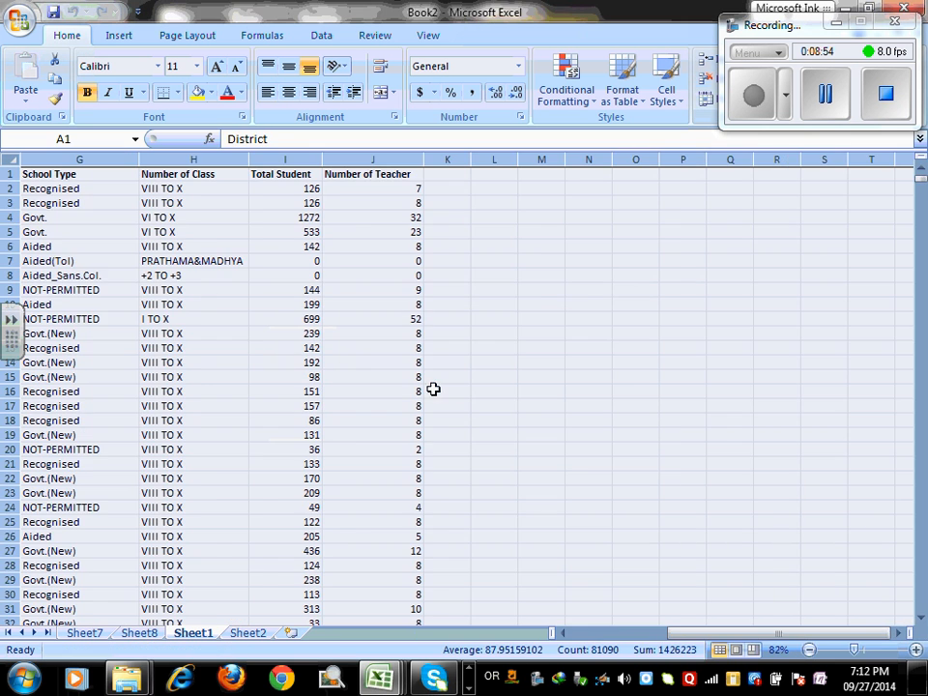
- Replace the district count in the Sheet8 PivotTable's values with Total Student, summarised by Sum
left_click(140, 633)
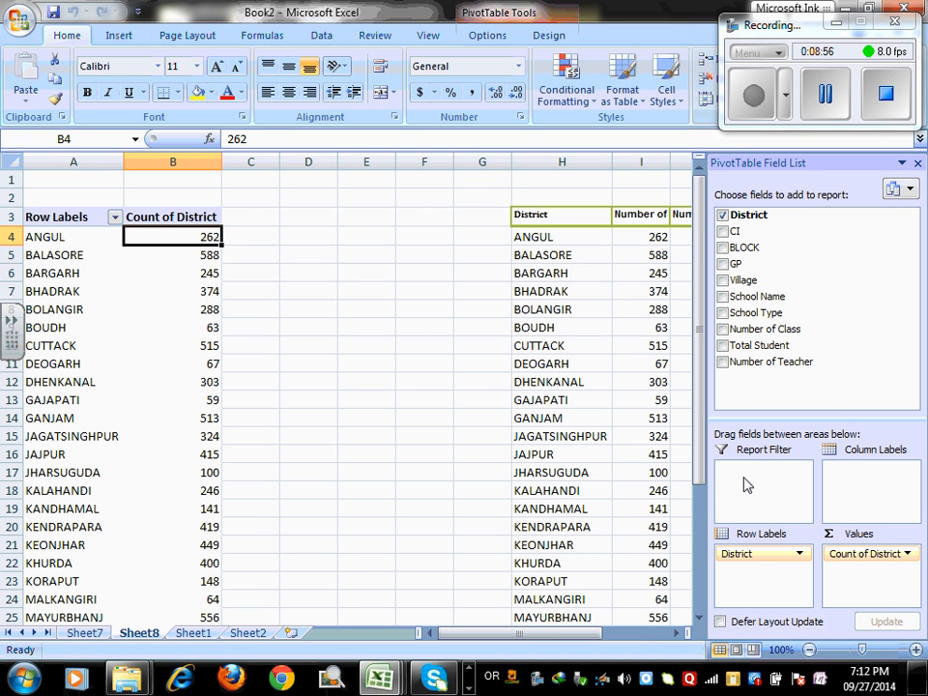
mouse_move(867, 561)
left_mouse_down()
mouse_move(808, 275)
mouse_move(778, 333)
mouse_move(836, 578)
mouse_move(852, 574)
left_mouse_up()
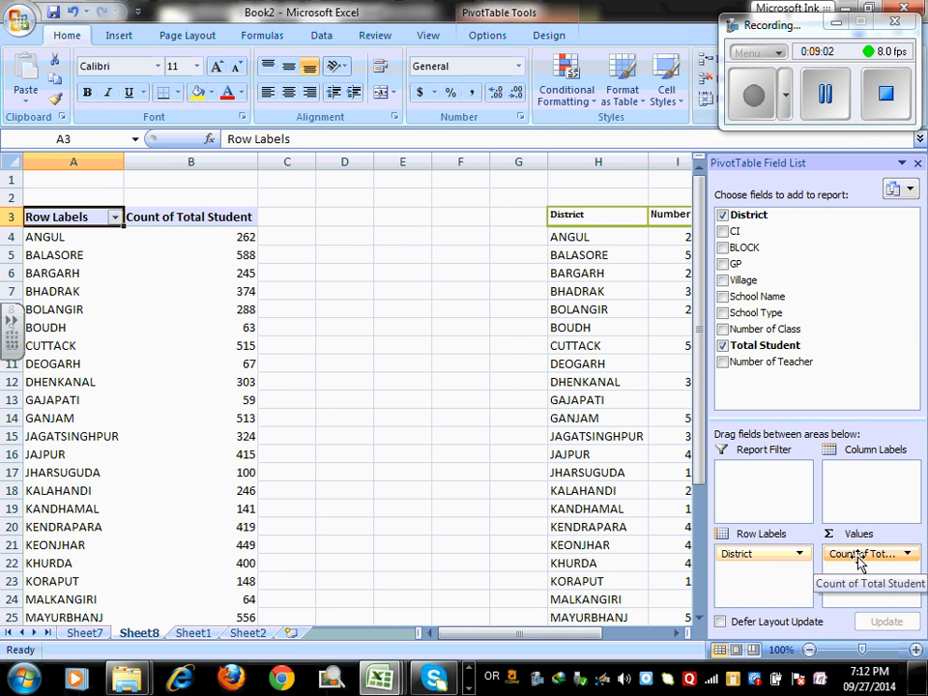
left_click(859, 559)
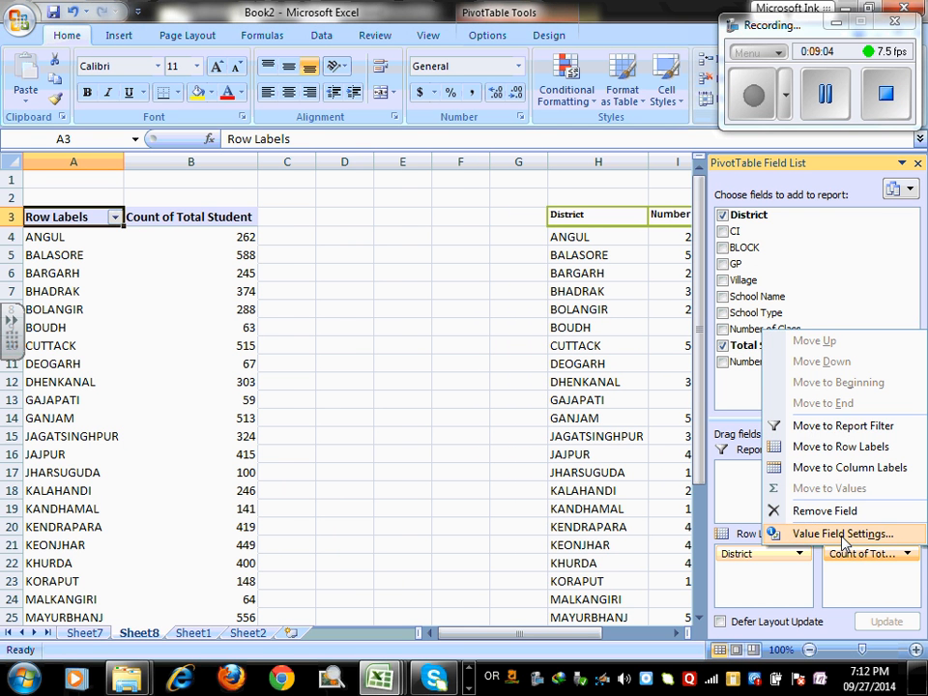
left_click(844, 534)
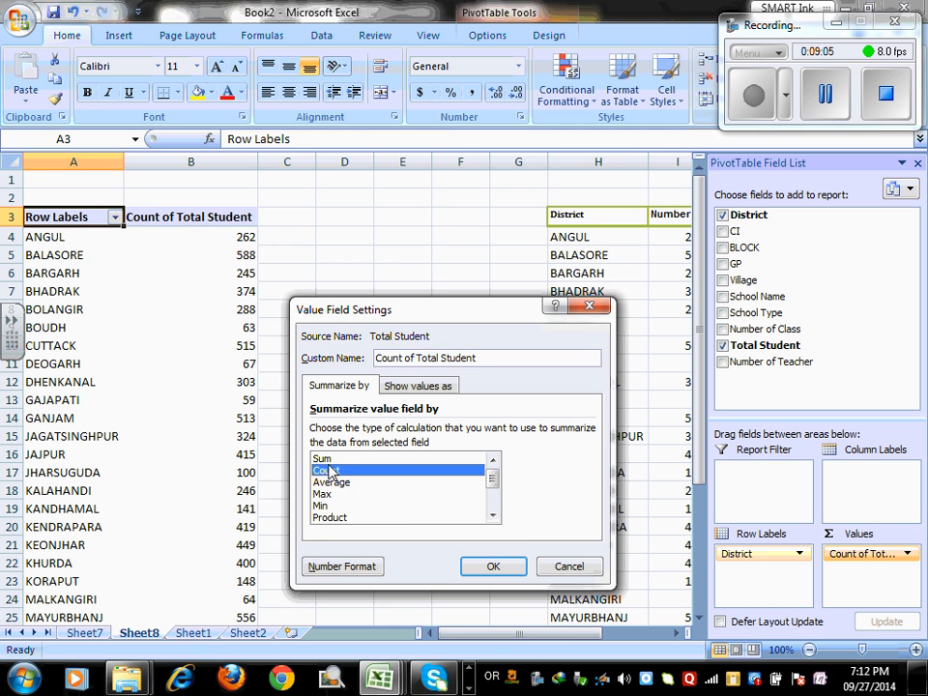
left_click(322, 459)
left_click(492, 565)
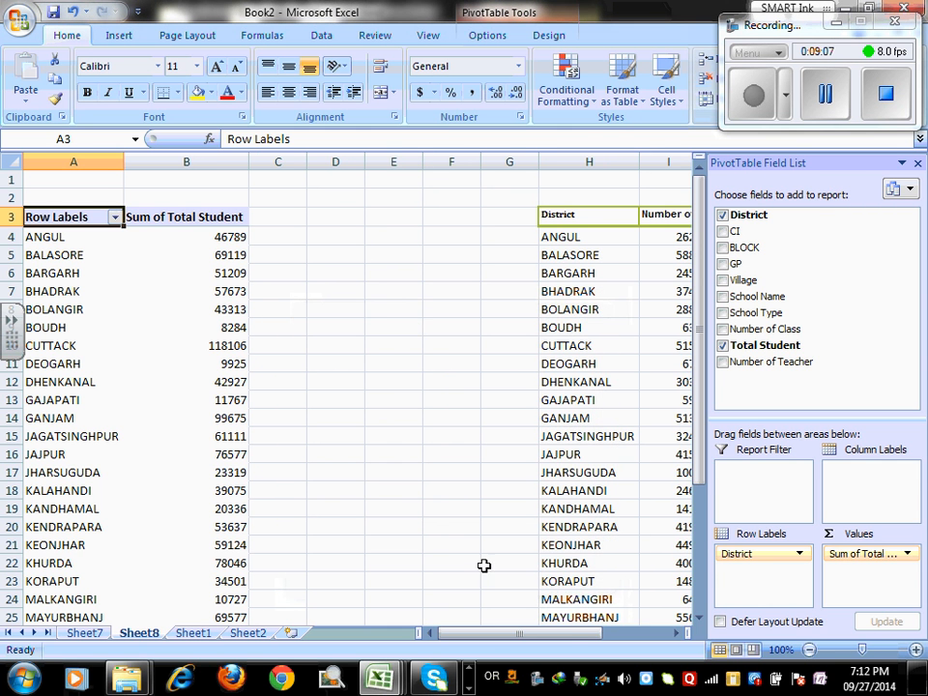
- Copy the Total Student sums in B4:B33 of the PivotTable to J4 of the summary table
left_click(408, 307)
left_click_drag(232, 239, 242, 563)
key("ctrl+c")
scroll(508, 382, "up", 4)
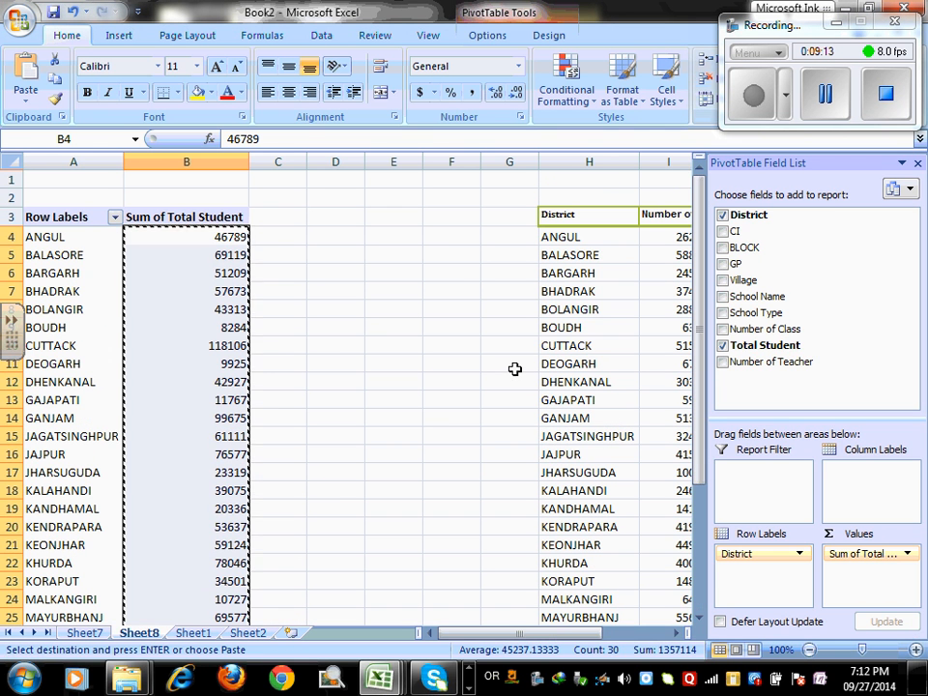
left_click(513, 365)
left_click(725, 242)
key("Return")
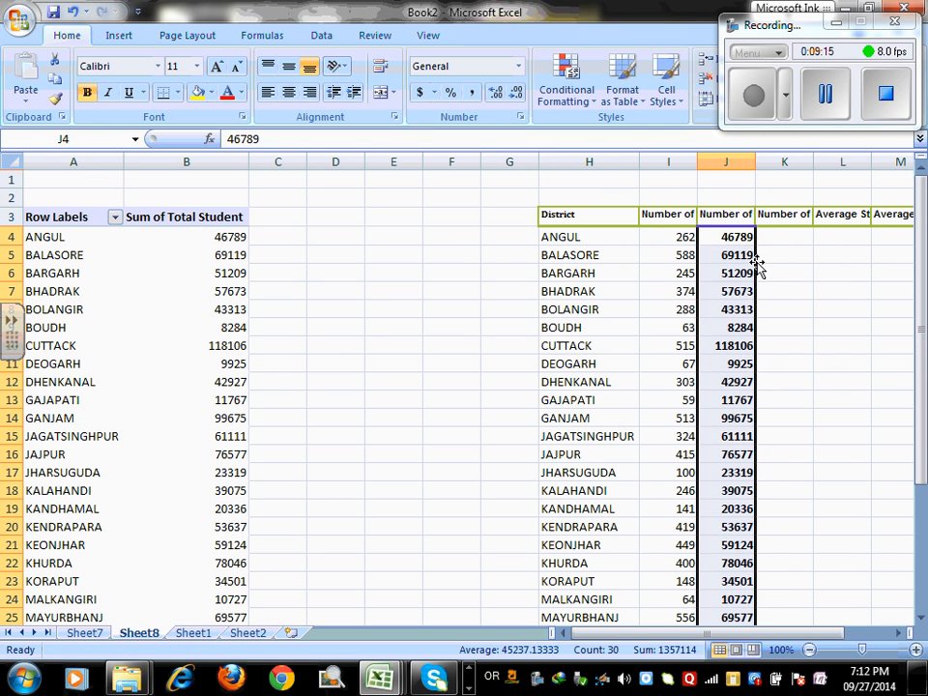
left_click(769, 276)
- Replace Total Student in the PivotTable's values with Number of Teacher, summarised by Sum
left_click(787, 215)
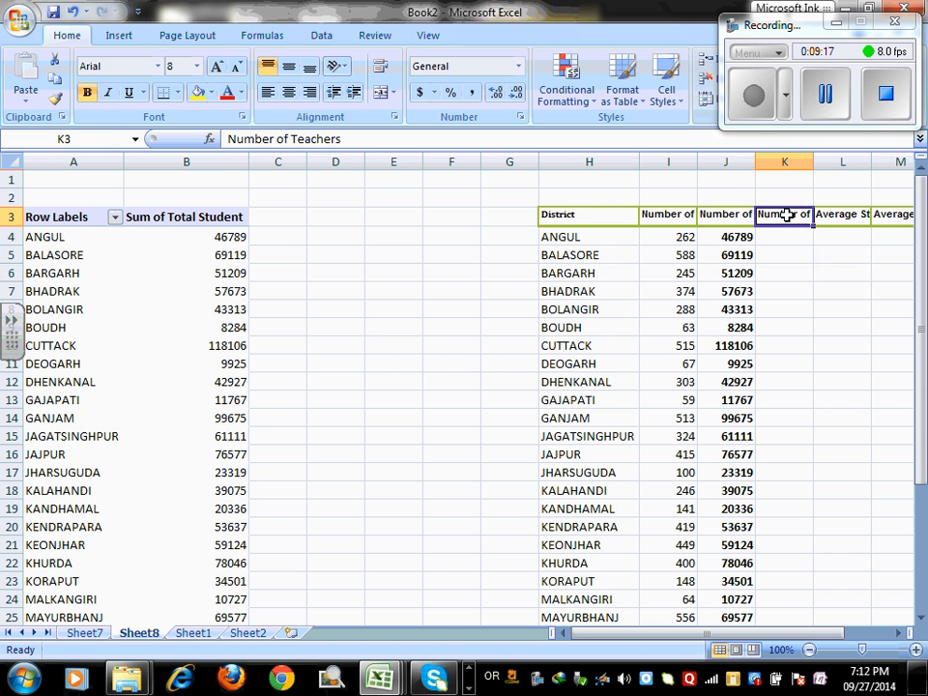
left_click(68, 208)
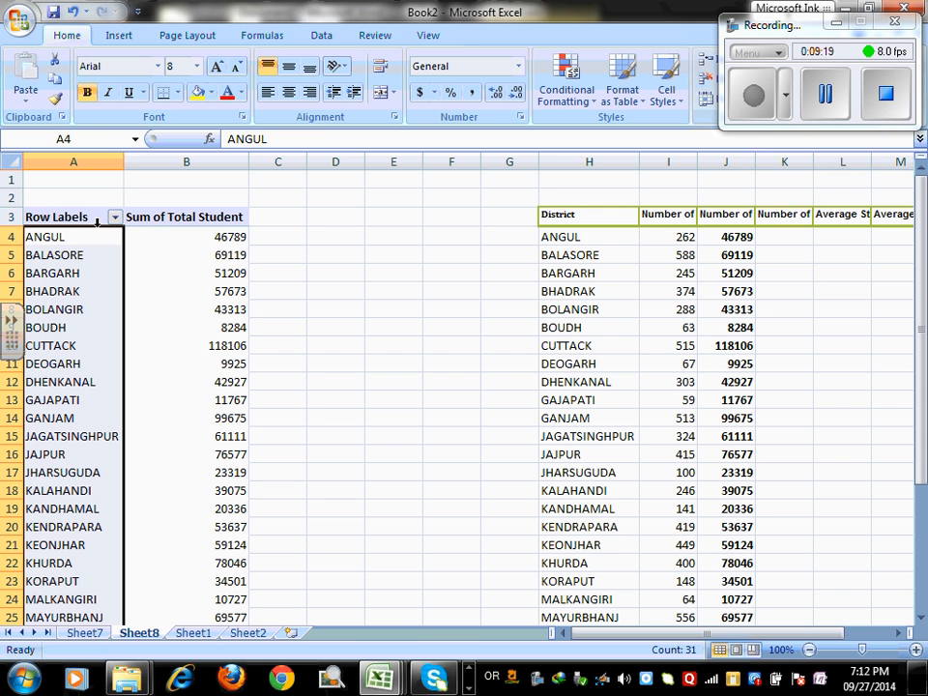
left_click_drag(827, 432, 823, 325)
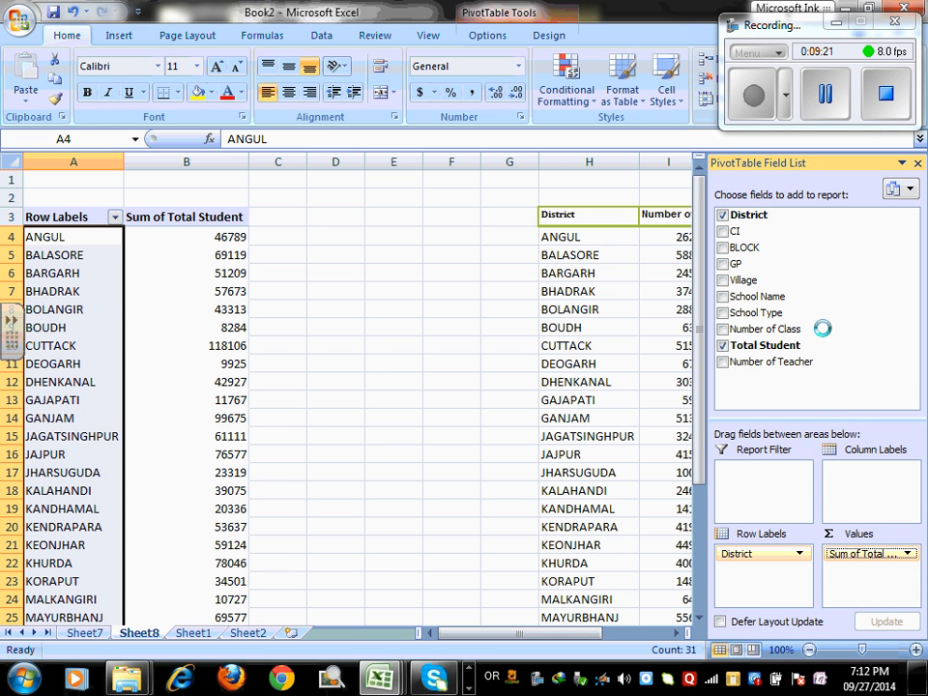
left_click_drag(777, 362, 843, 573)
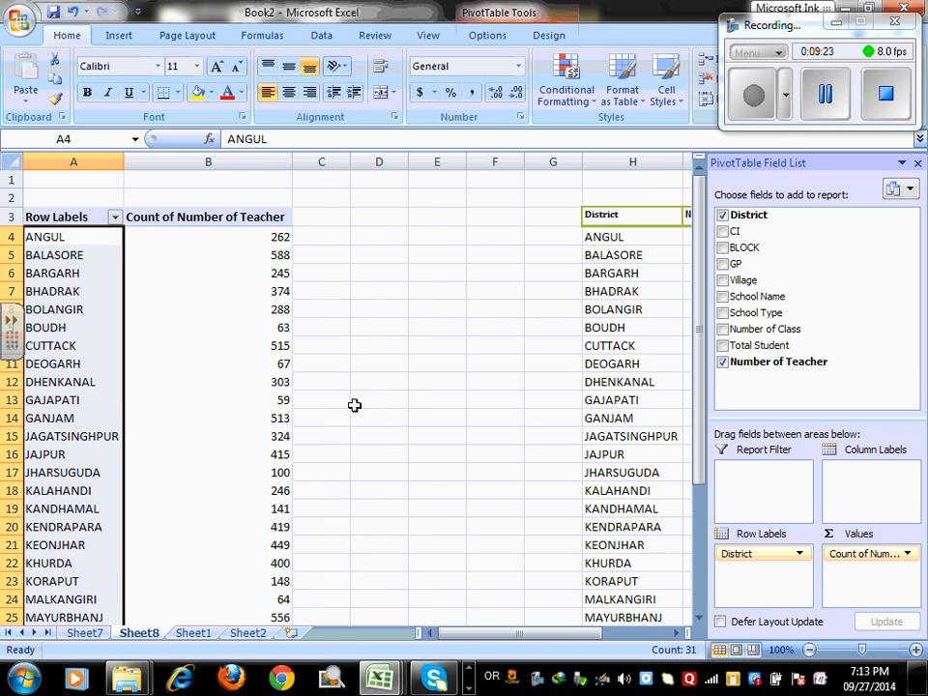
left_click(884, 558)
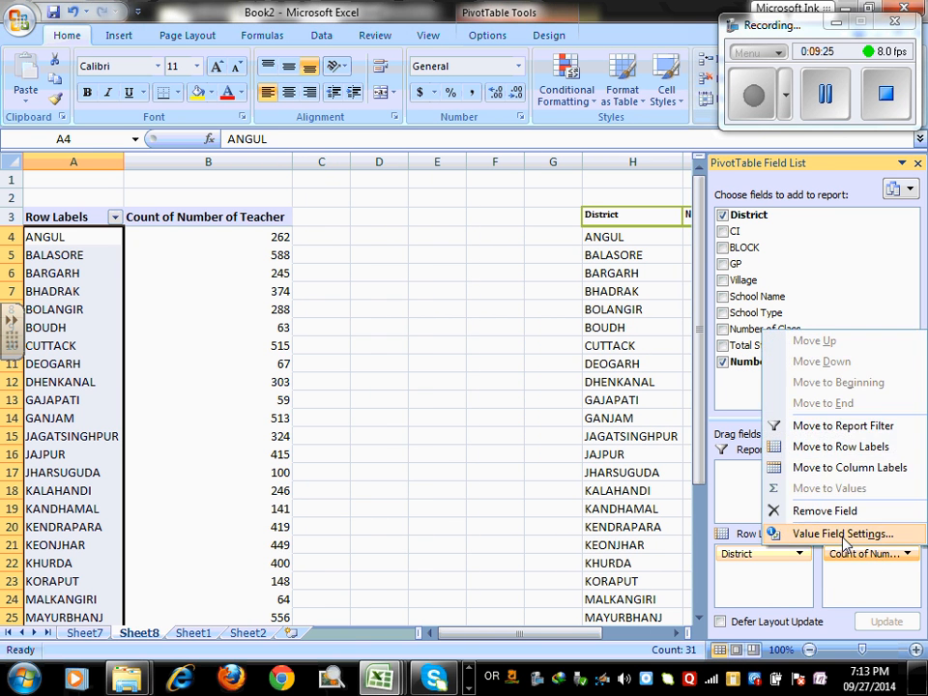
left_click(802, 532)
left_click(322, 459)
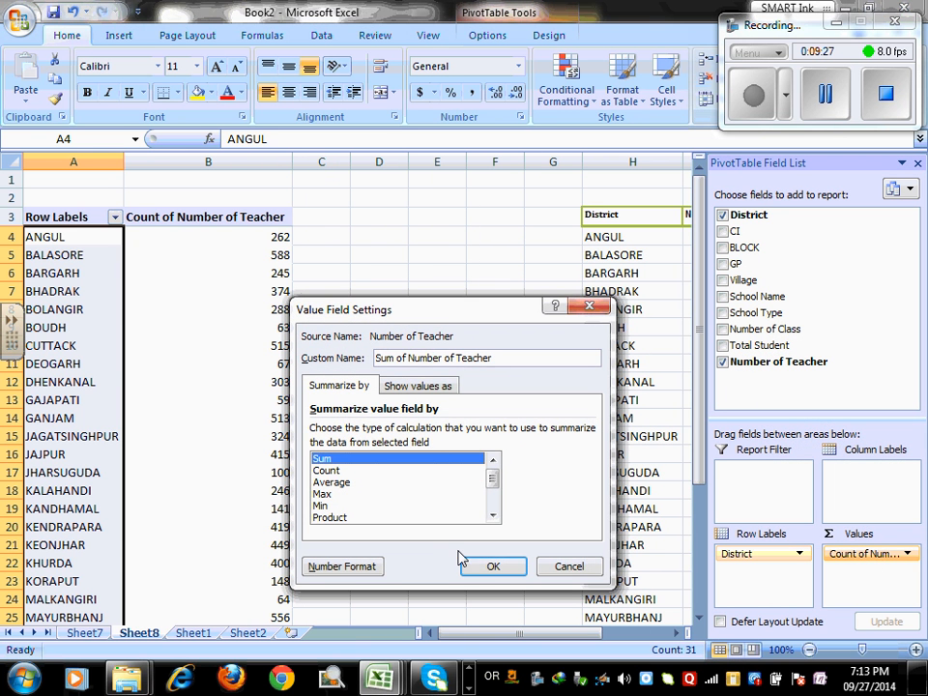
left_click(495, 568)
left_click(326, 337)
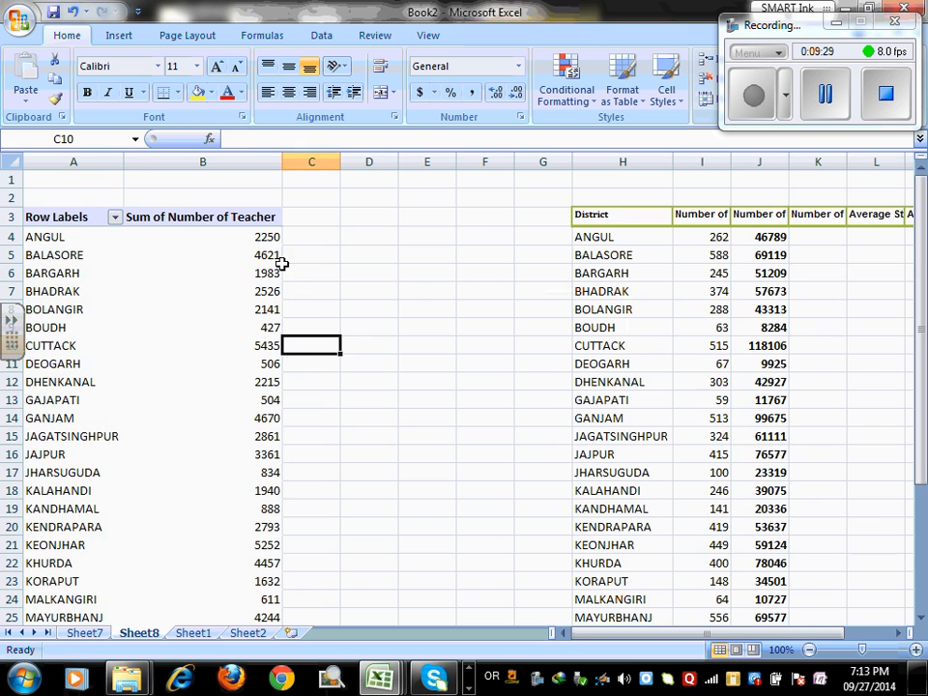
- Copy the Number of Teacher sums in B4:B33 of the PivotTable to K4 of the summary table
left_click_drag(269, 238, 286, 567)
key("ctrl+c")
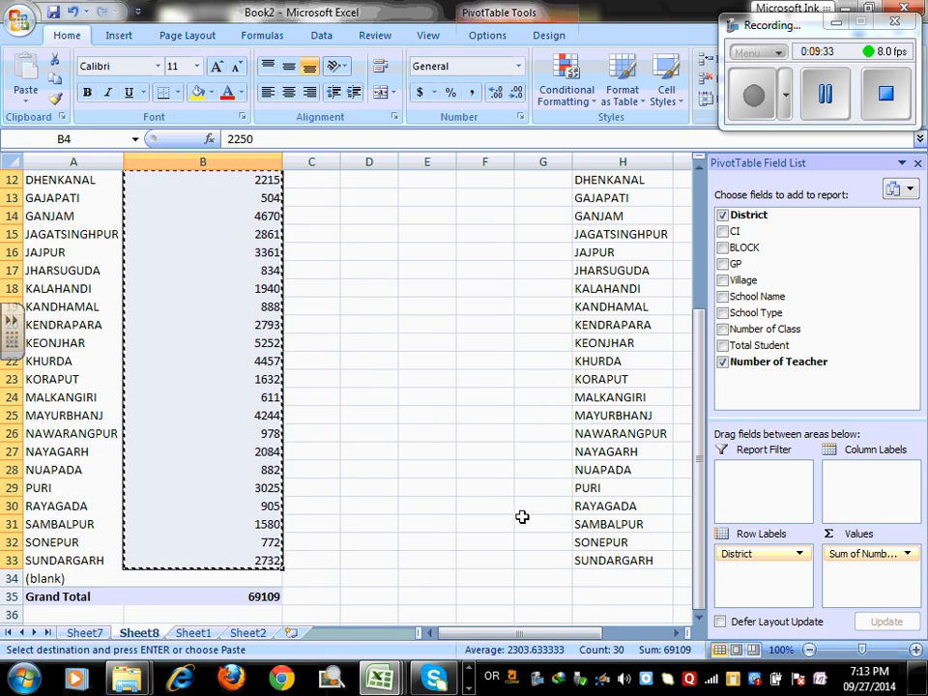
scroll(524, 515, "up", 4)
left_click(491, 361)
left_click(820, 240)
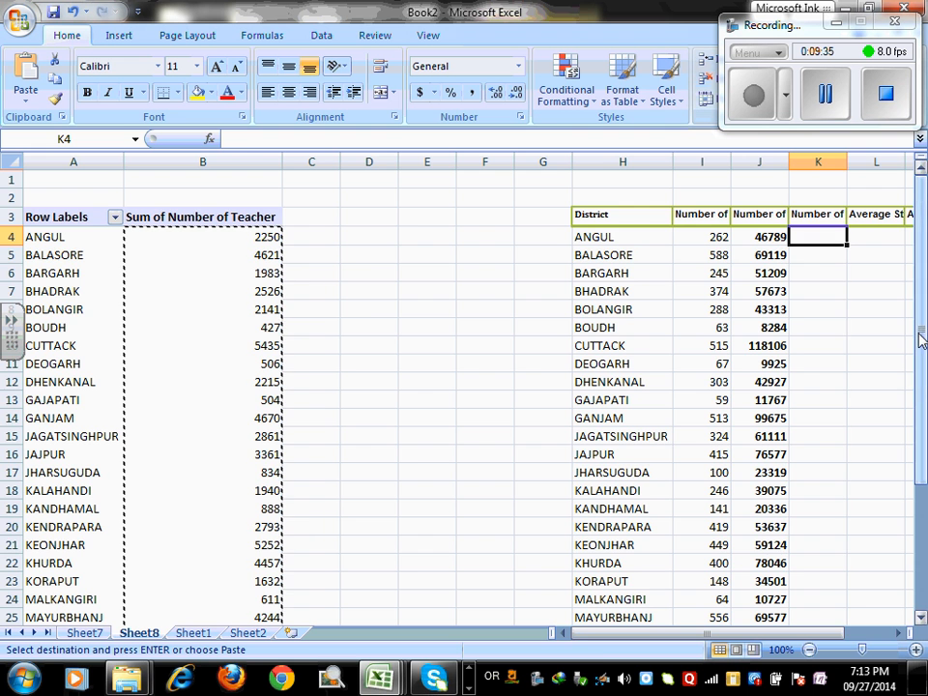
key("ctrl+v")
- Calculate ANGUL's average students per school in L4 with the formula =J4/I4
left_click(897, 633)
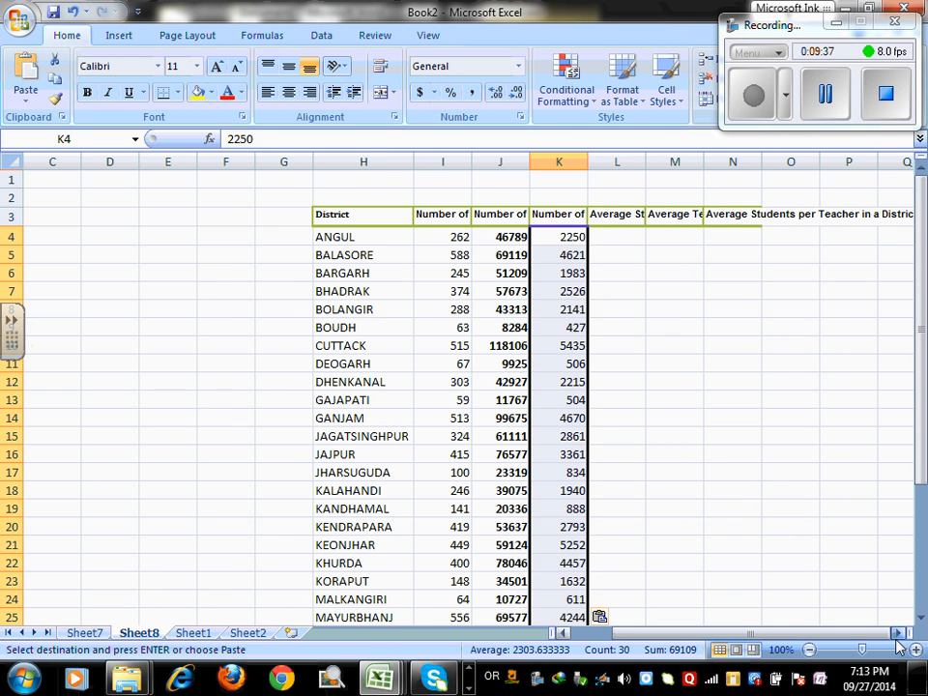
left_click(618, 214)
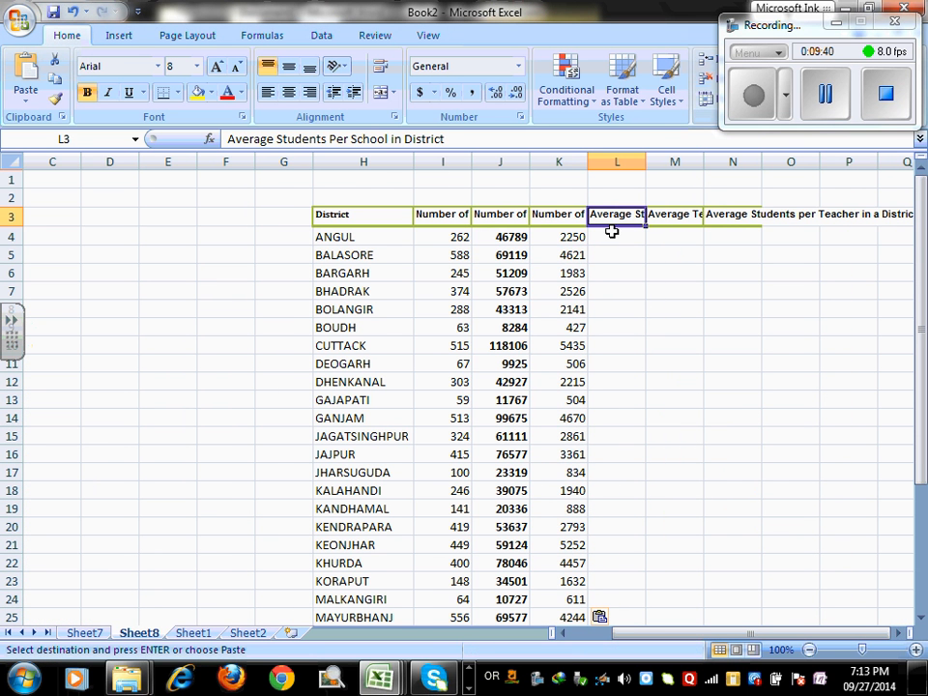
left_click(430, 236)
left_click(430, 221)
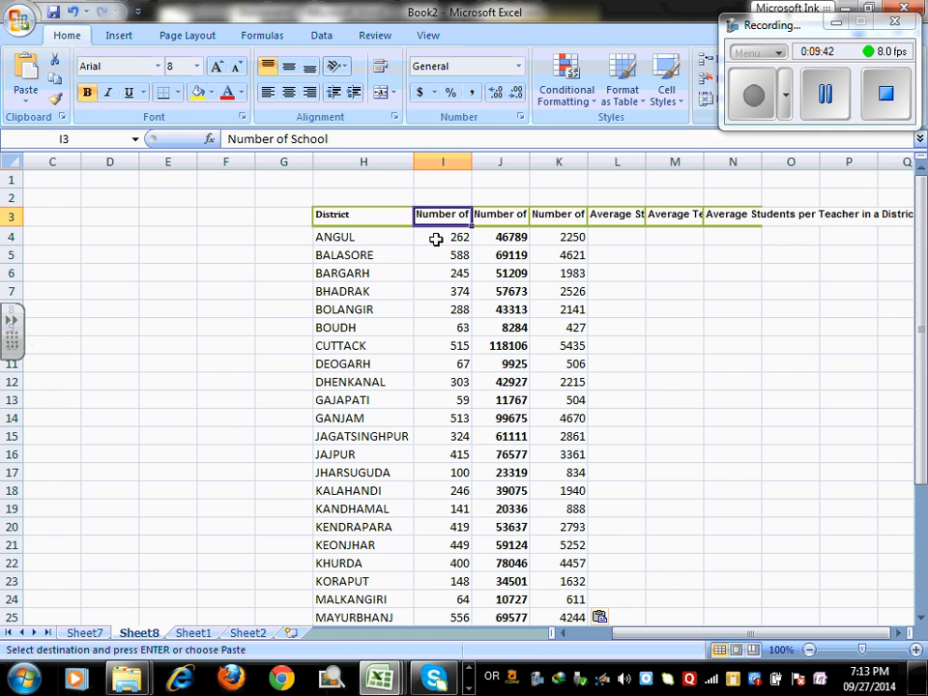
left_click(436, 239)
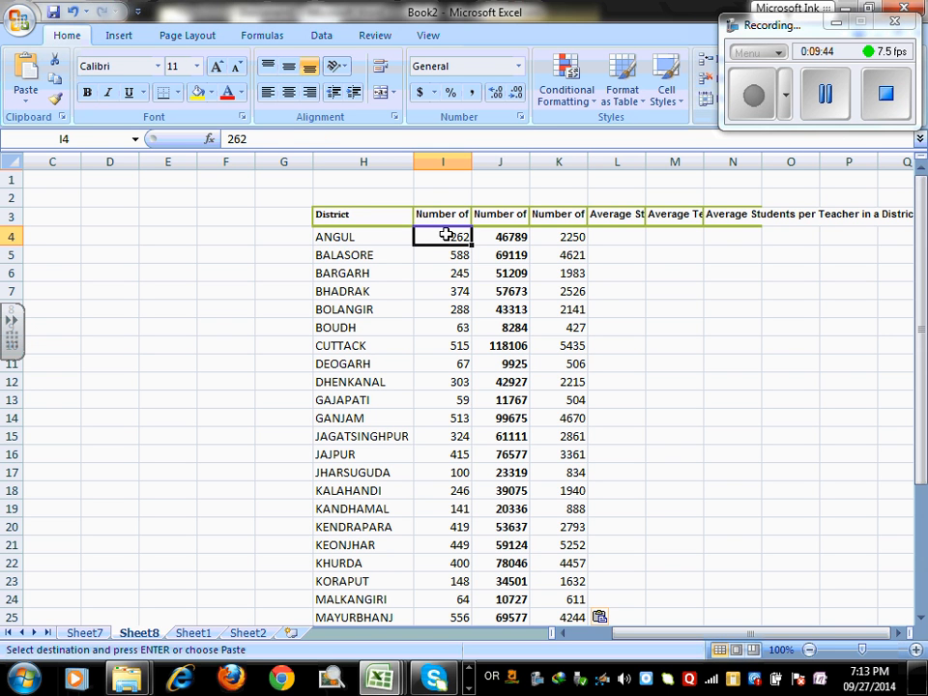
left_click(482, 214)
left_click(496, 240)
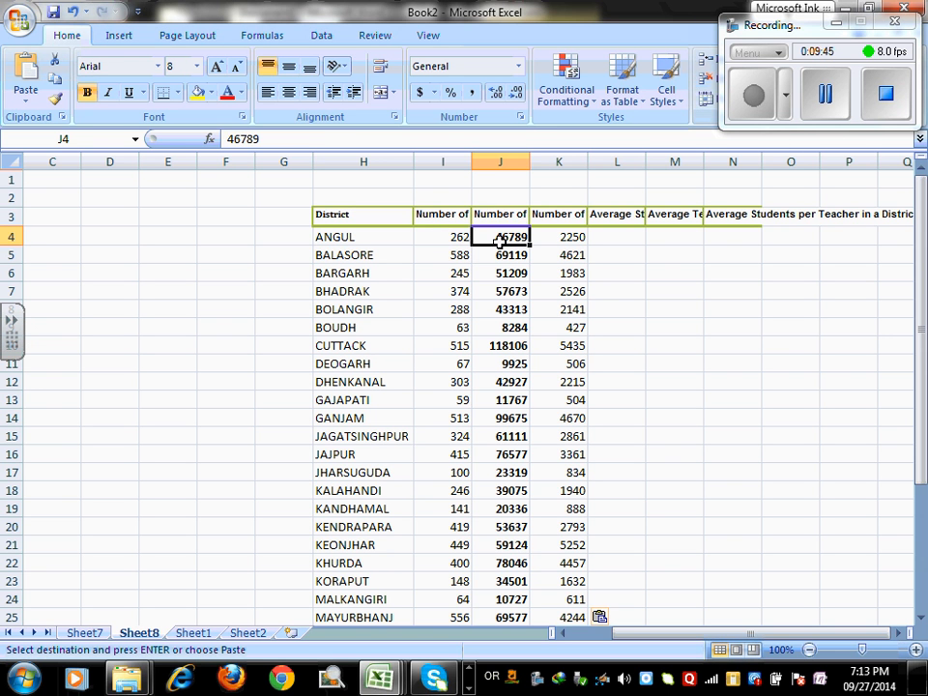
left_click(638, 233)
type("=")
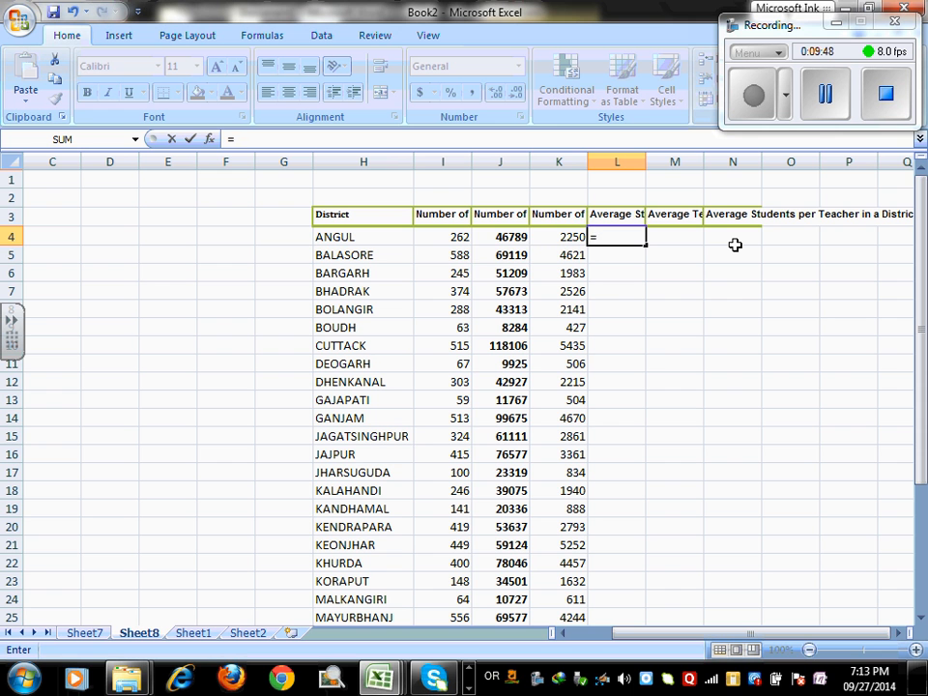
key("Left")
key("Left")
type("/")
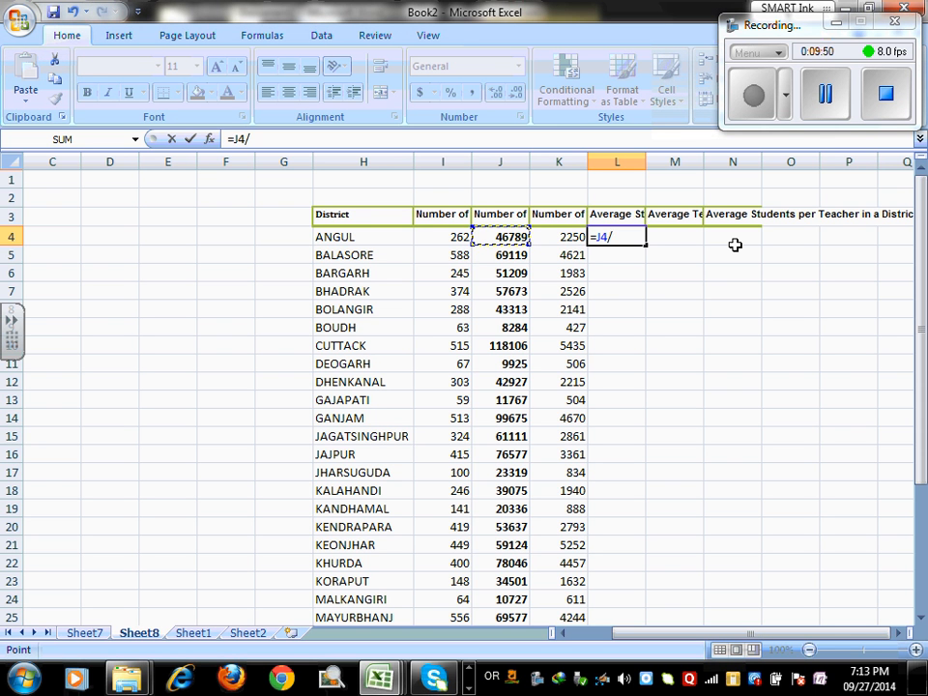
key("Left")
key("Left")
key("Left")
key("Left")
key("Right")
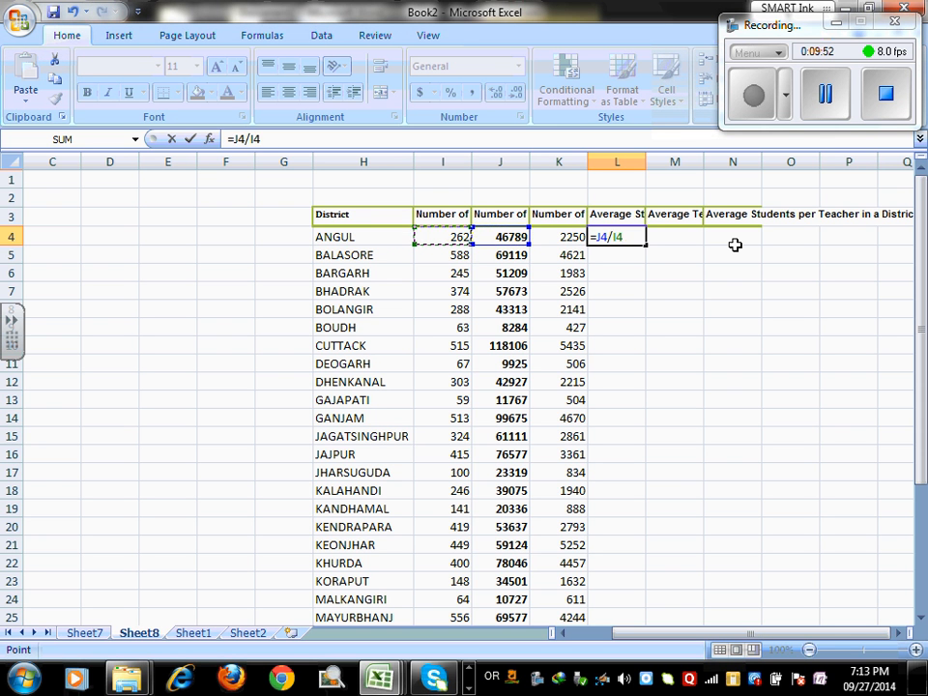
key("Return")
- Fill the L4 formula down for all districts and format the averages with no decimal places
left_click(621, 241)
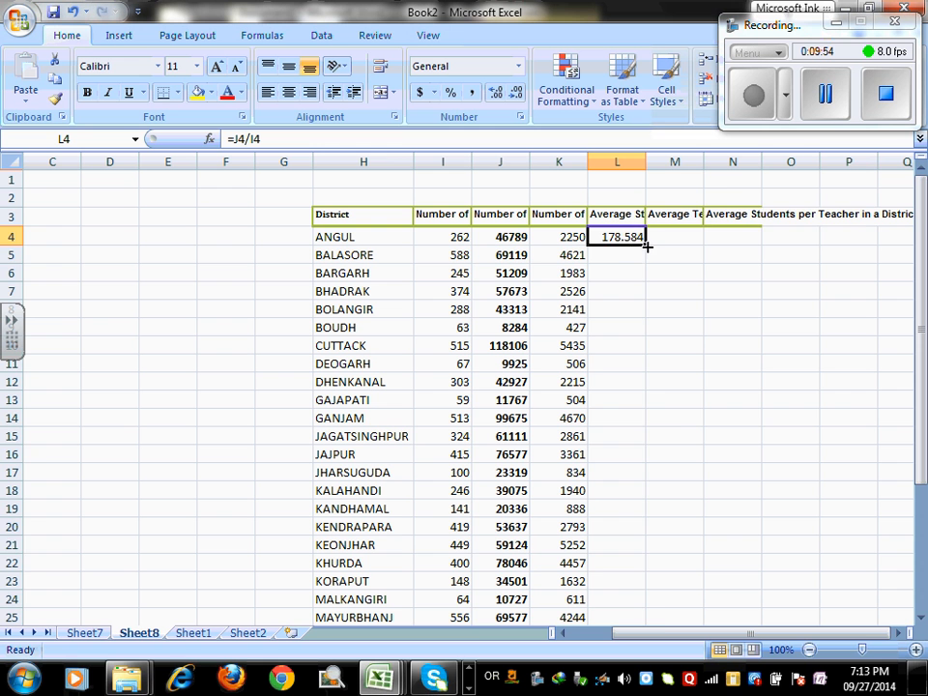
double_click(645, 245)
right_click(634, 241)
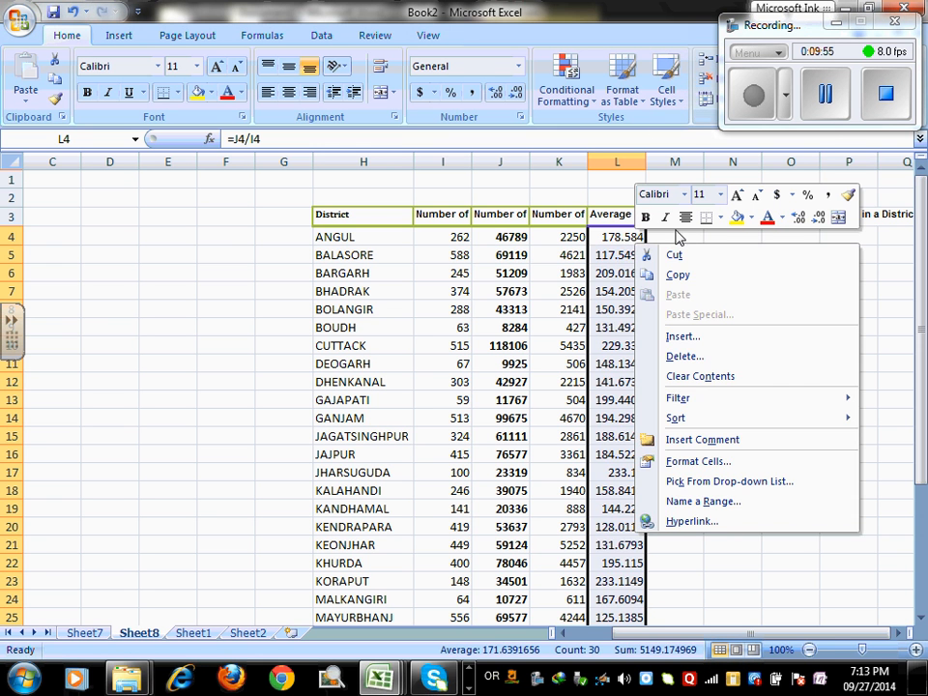
left_click(818, 219)
left_click(818, 219)
left_click(817, 219)
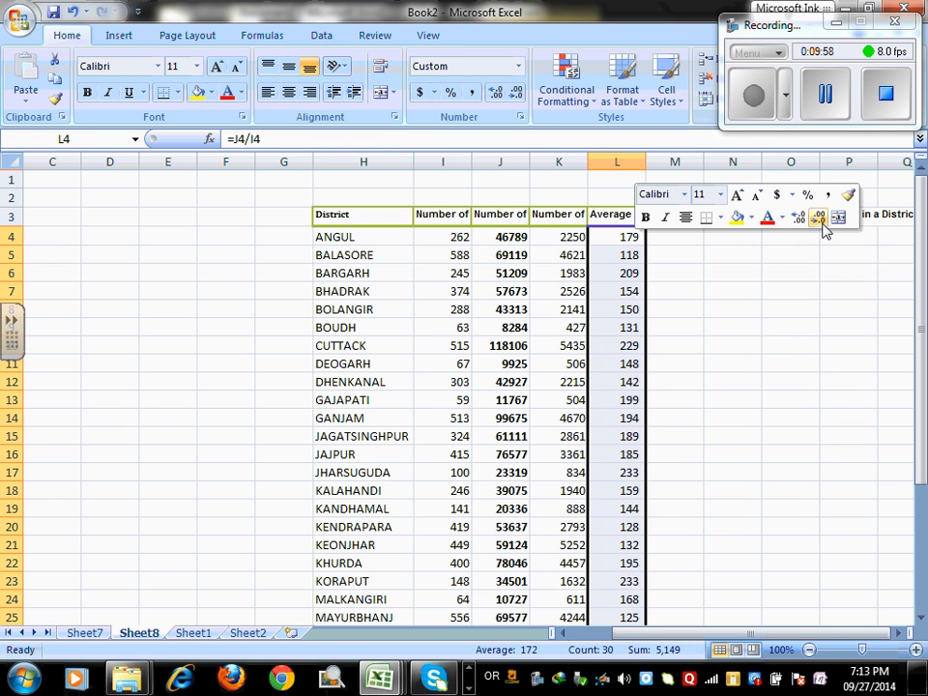
left_click(677, 293)
- Calculate ANGUL's average teachers per school in M4 with the formula =K4/I4
left_click(662, 216)
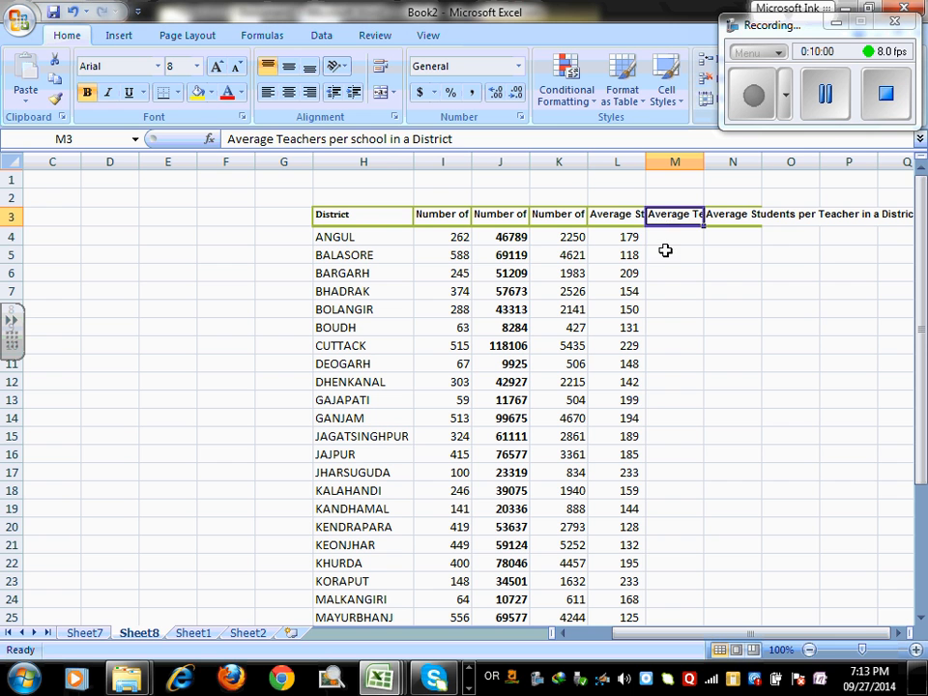
left_click(669, 241)
type("=")
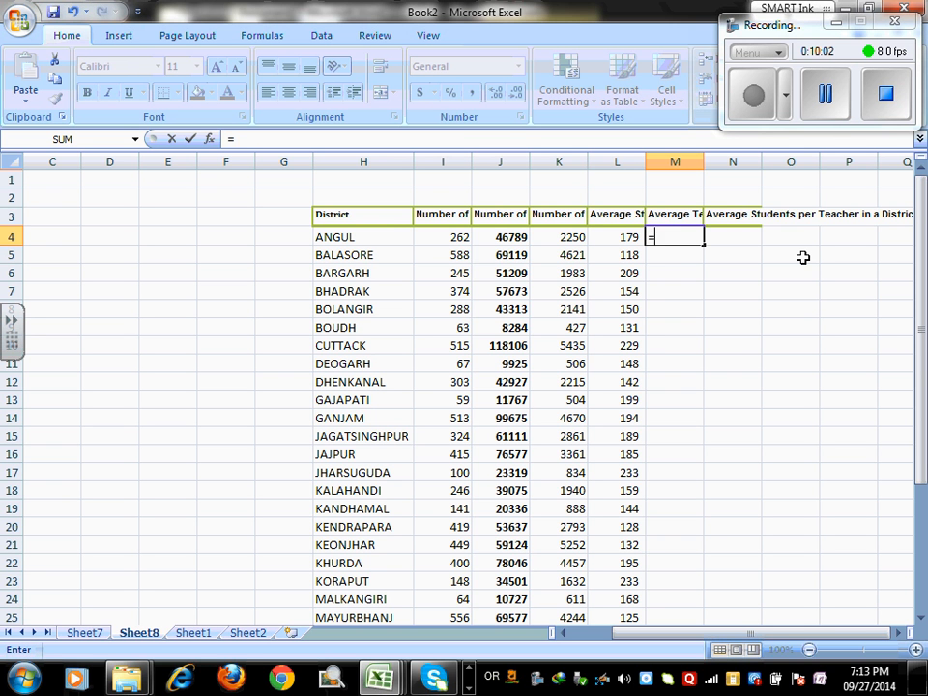
key("Left")
key("Left")
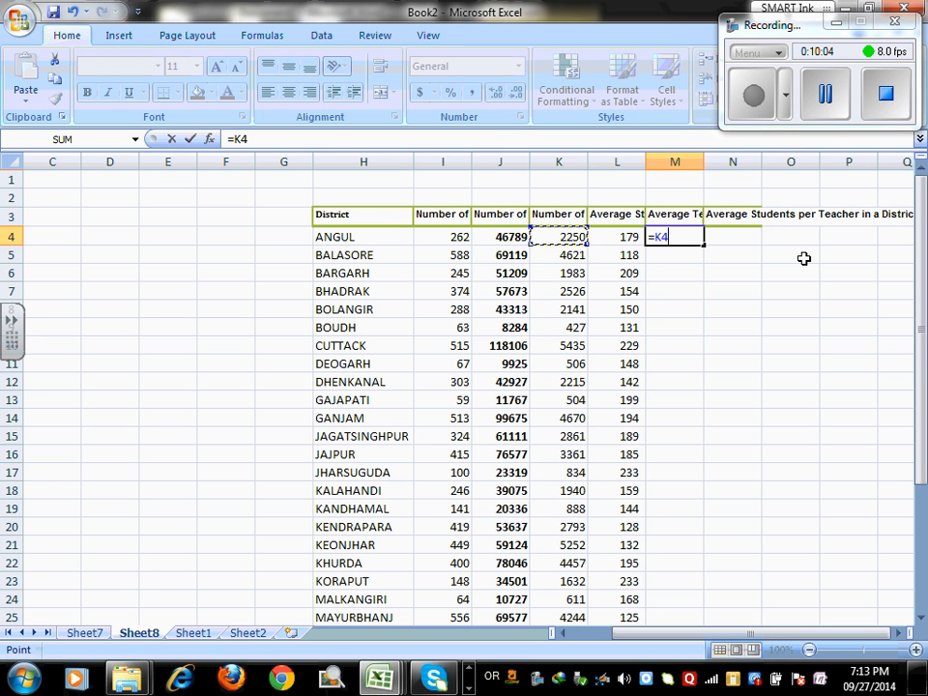
type("/")
key("Left")
key("Left")
key("Left")
key("Left")
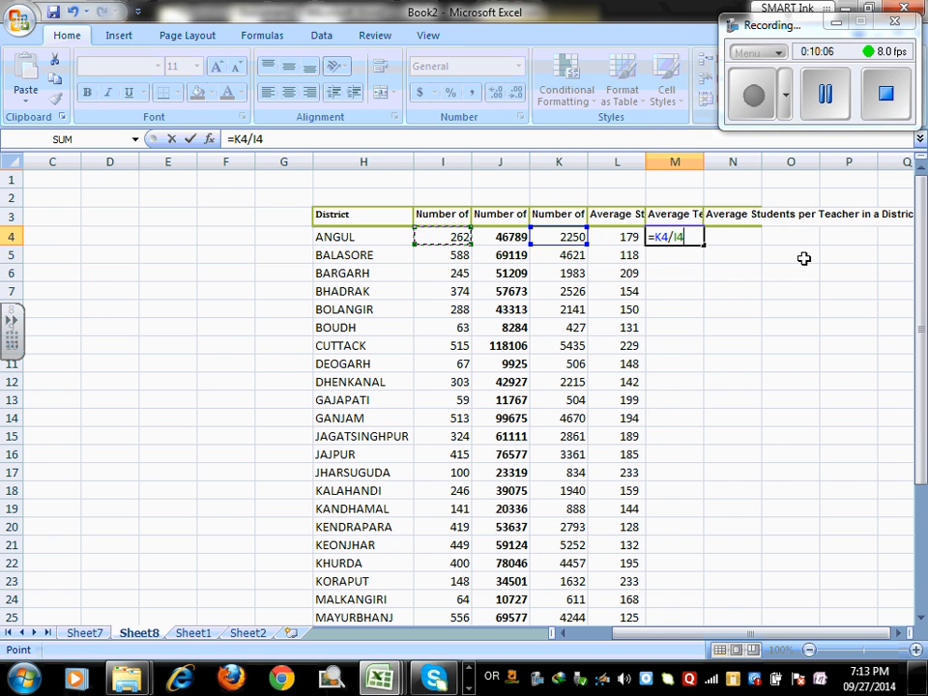
key("Return")
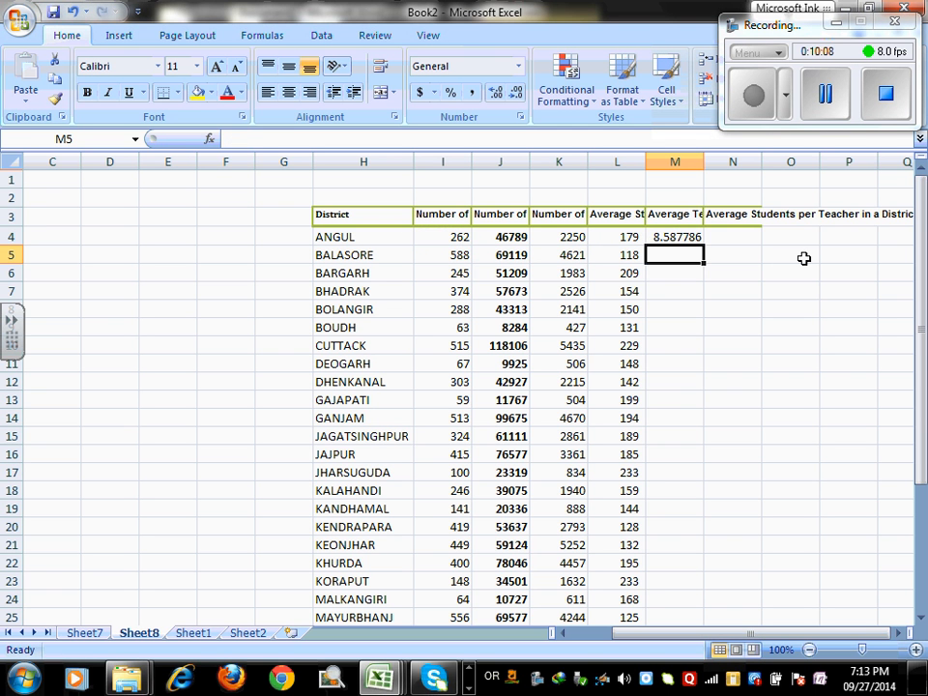
- Fill the M4 formula down for all districts and format the results with no decimal places
left_click(691, 239)
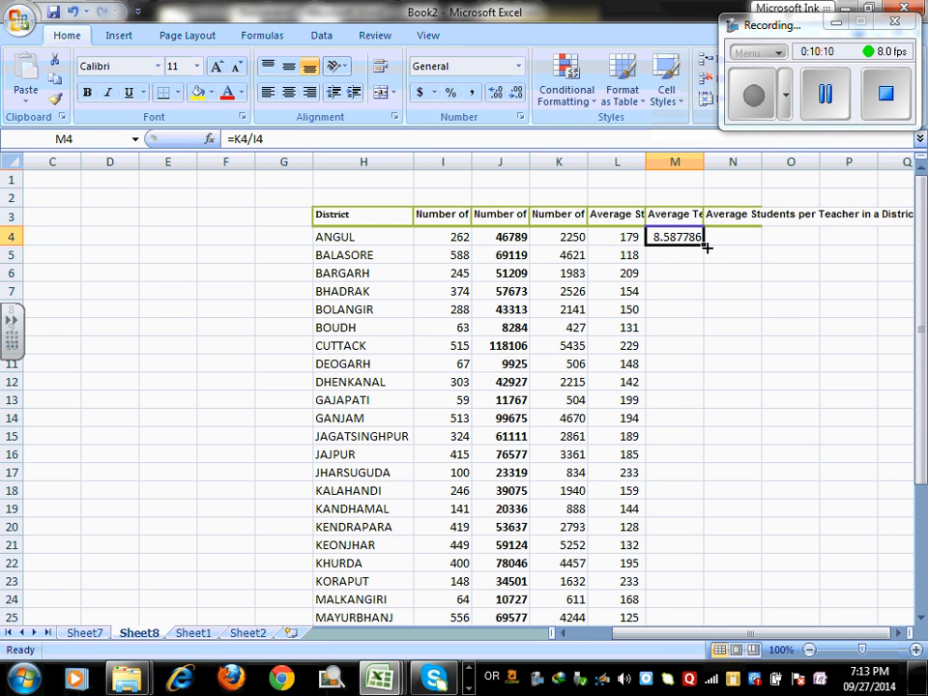
double_click(705, 245)
right_click(692, 242)
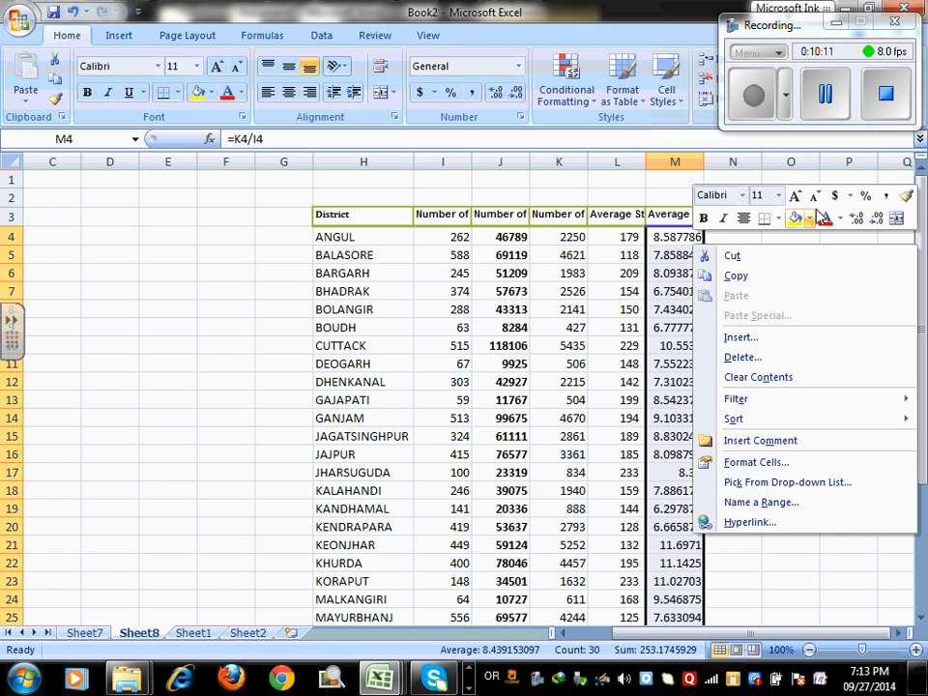
left_click(876, 217)
left_click(876, 218)
left_click(876, 217)
left_click(876, 217)
left_click(876, 217)
left_click(876, 217)
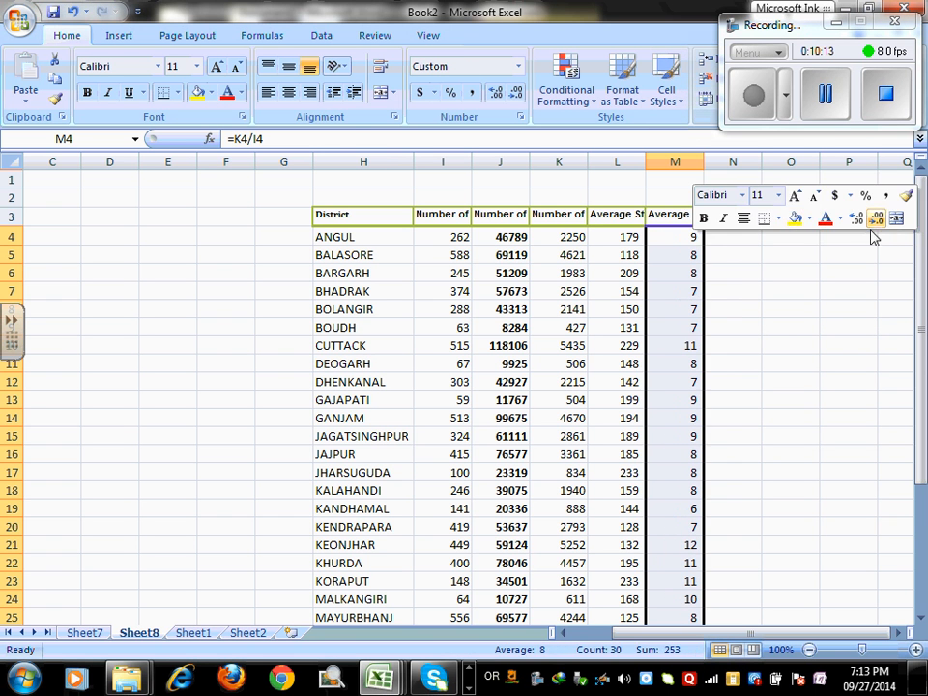
- Select cell N4, ANGUL's cell under the Average Students per Teacher in a District heading
left_click(724, 238)
key("Up")
key("Up")
left_click(740, 219)
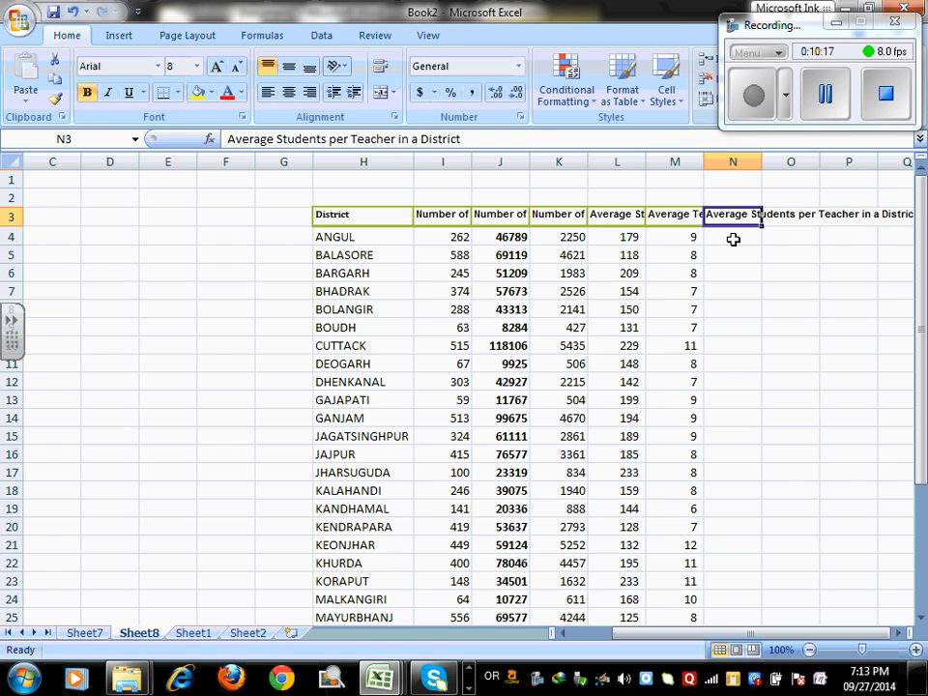
left_click(733, 239)
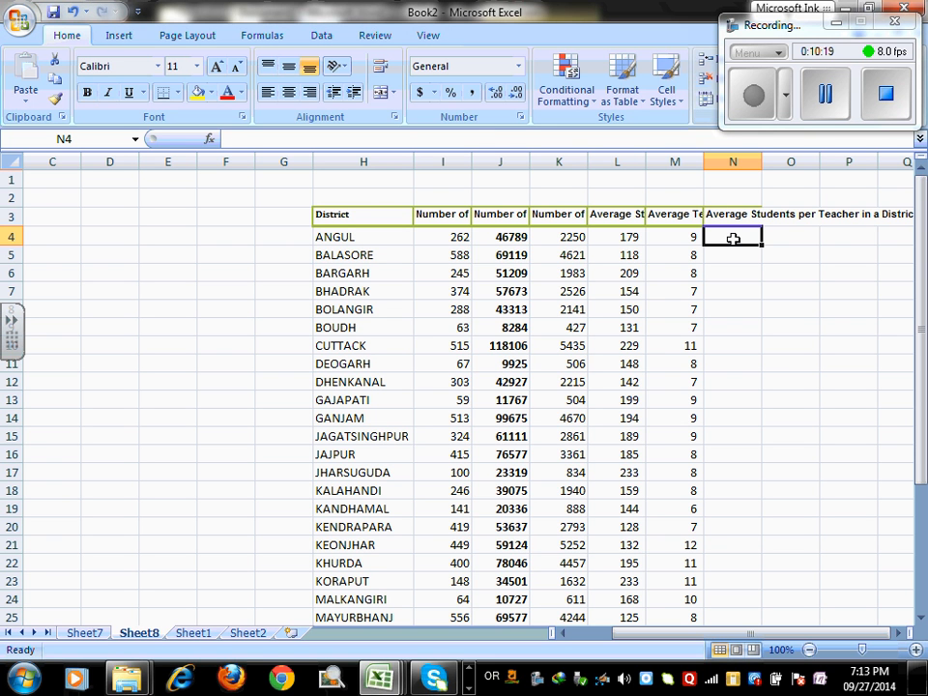
type("=")
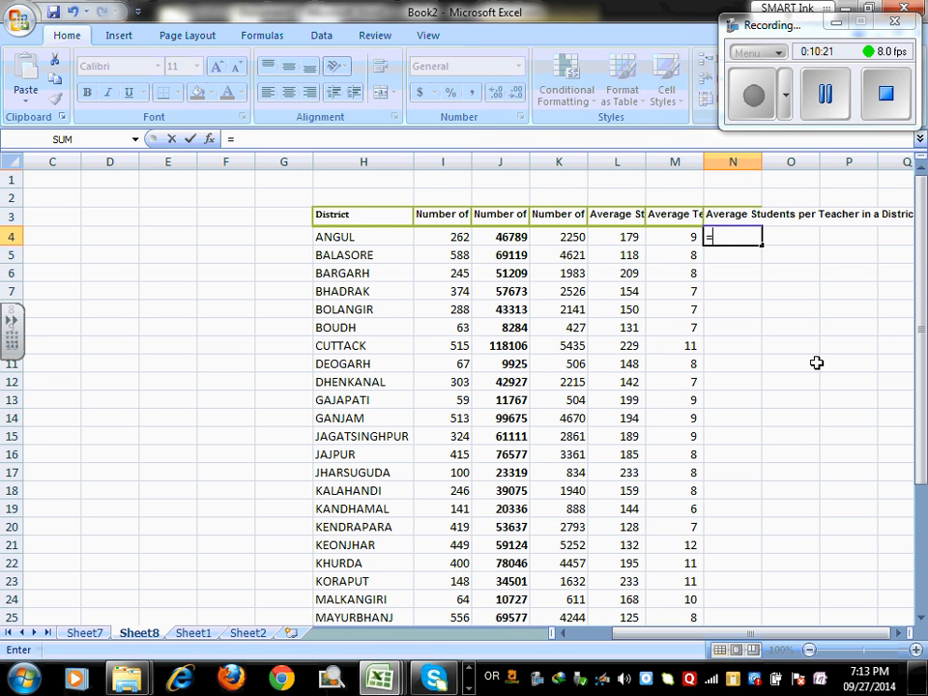
key("Left")
key("Left")
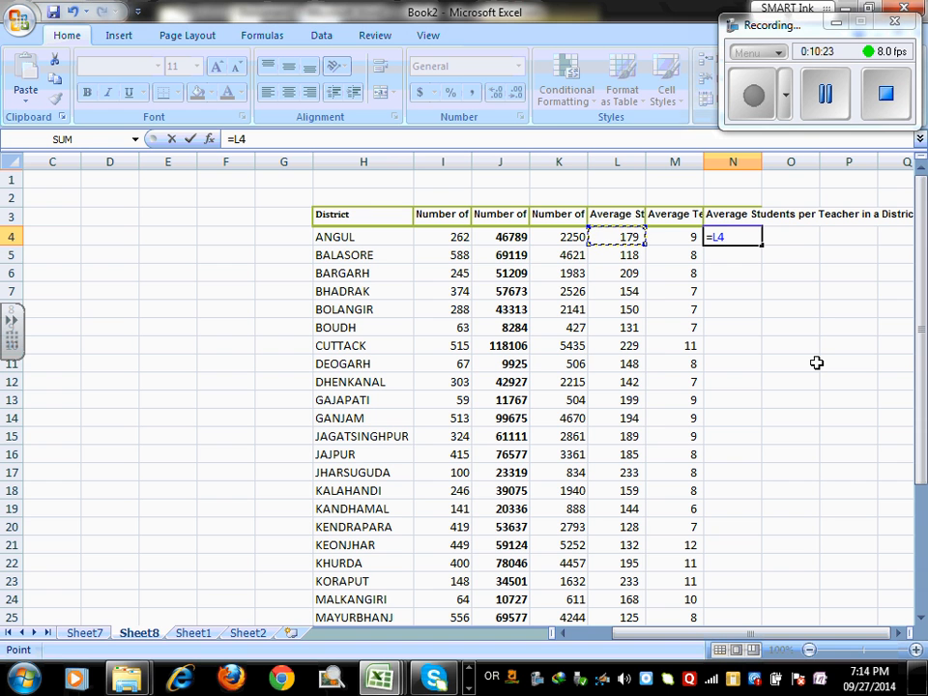
key("Left")
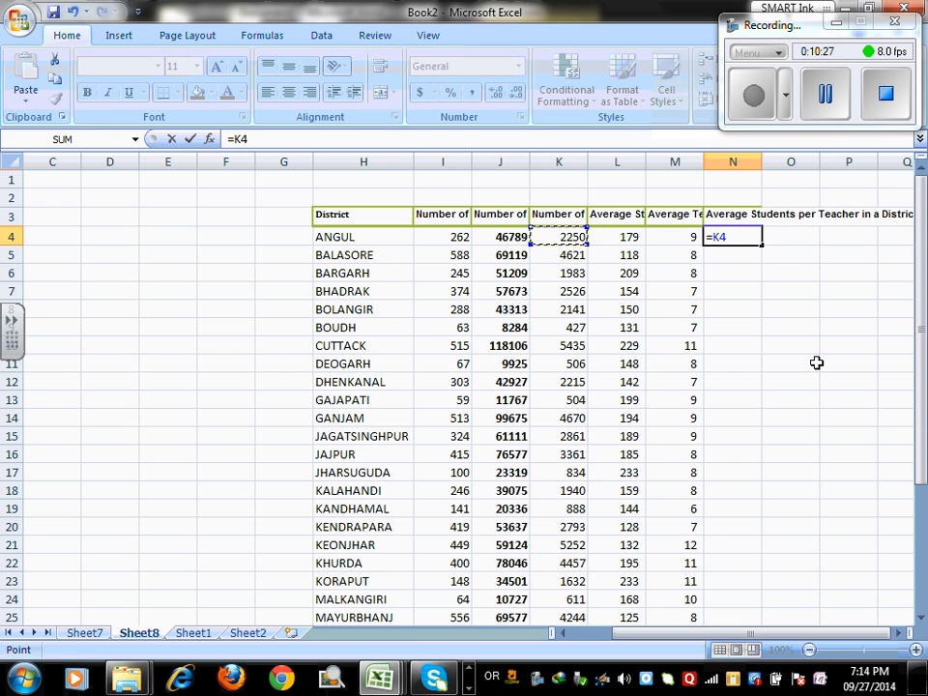
key("Left")
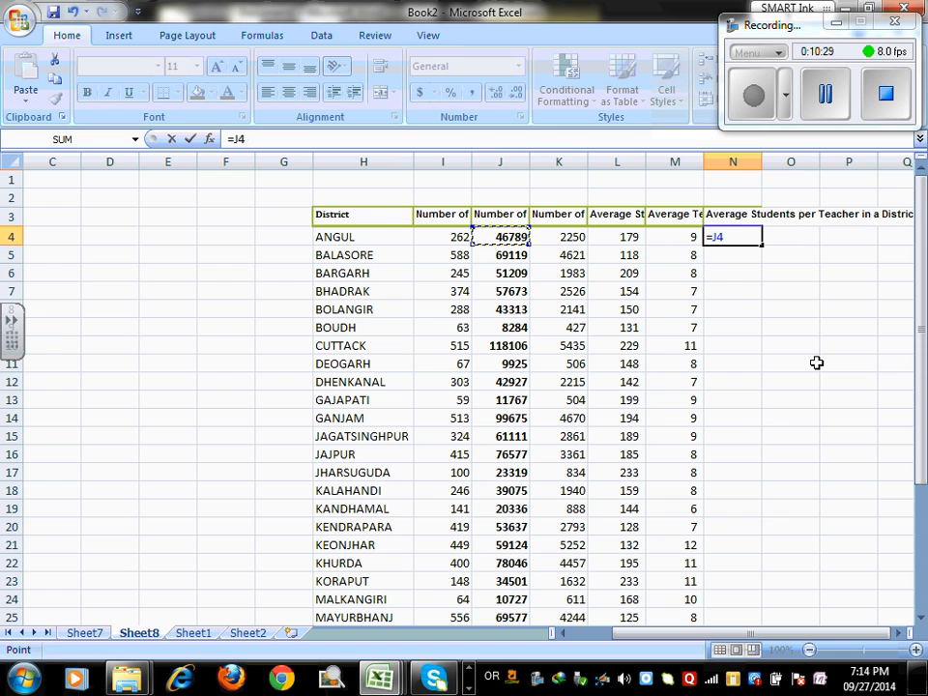
type("/")
key("Escape")
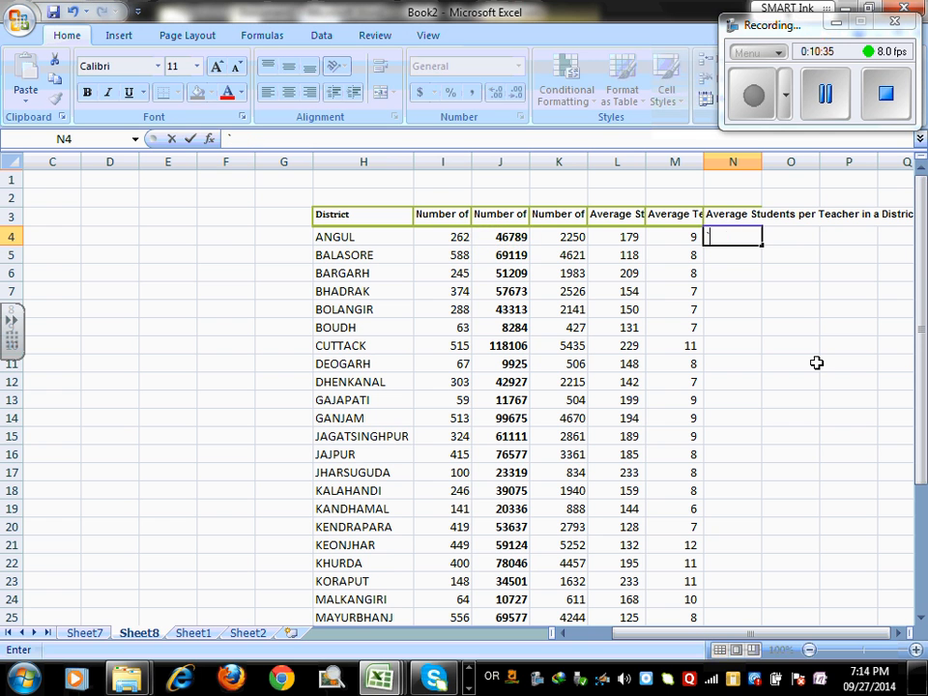
- Calculate ANGUL's average students per teacher in N4 with the formula =J4/K4
type("=")
key("Left")
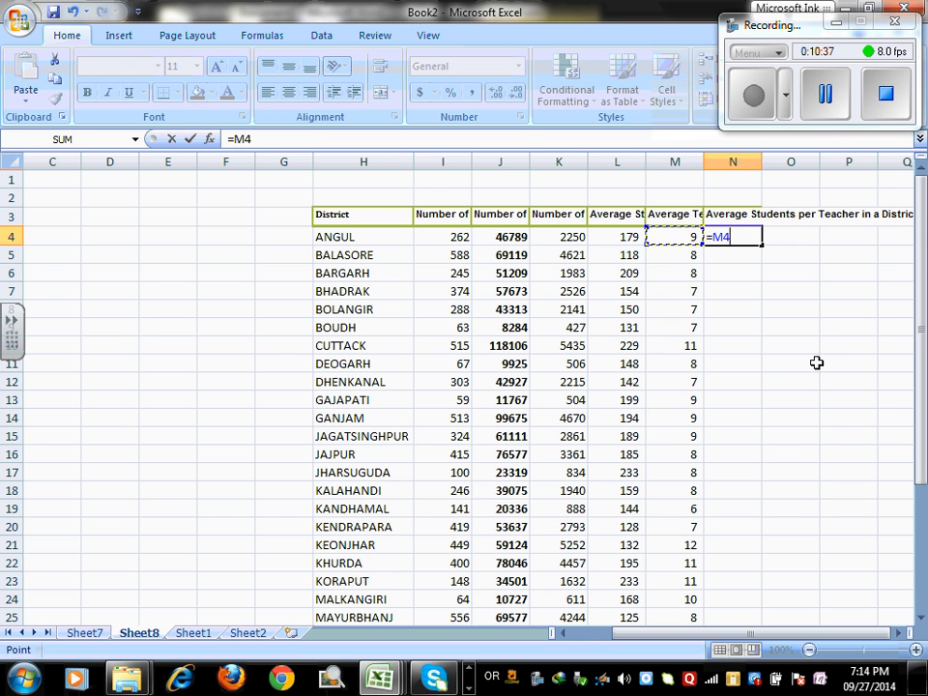
key("Left")
key("Left")
key("Left")
type("/")
key("Left")
key("Left")
key("Left")
key("Left")
key("Left")
key("Left")
key("Left")
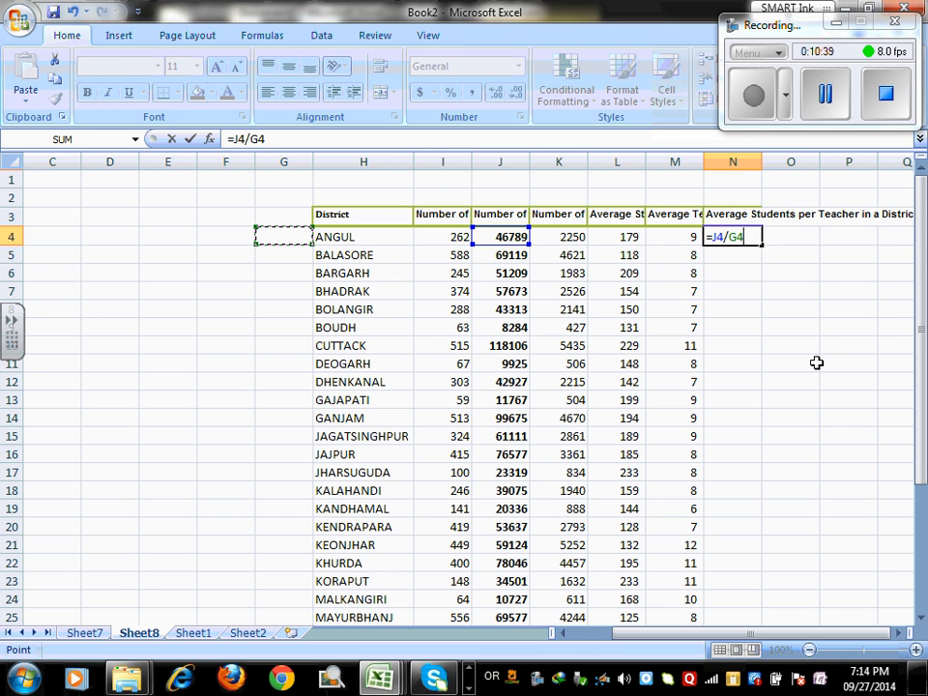
key("Right")
key("Right")
key("Right")
key("Right")
key("Up")
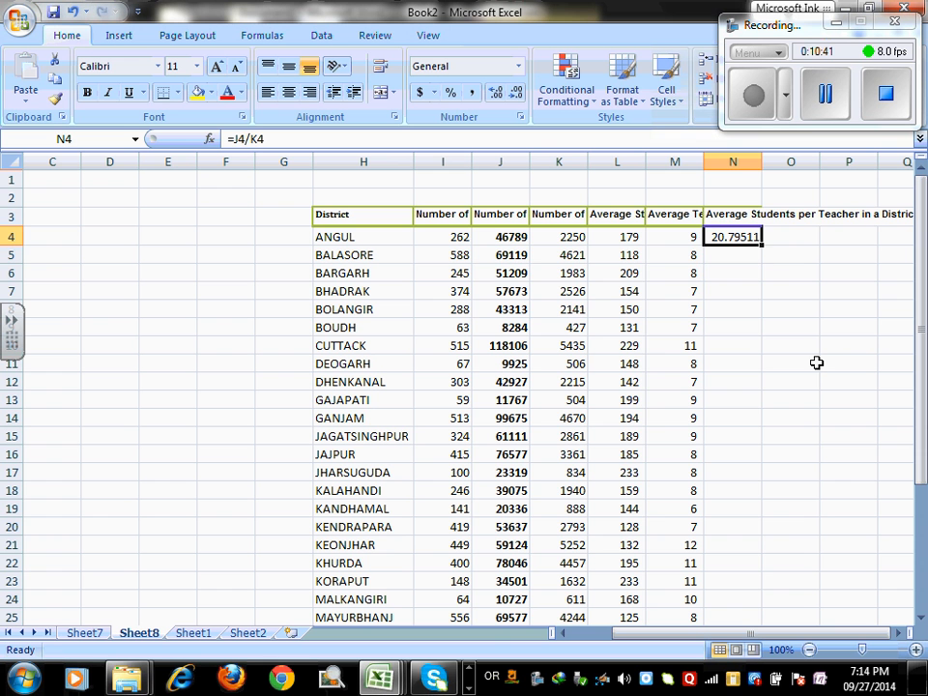
- Fill the N4 formula down for all districts and format the averages with no decimal places
double_click(761, 245)
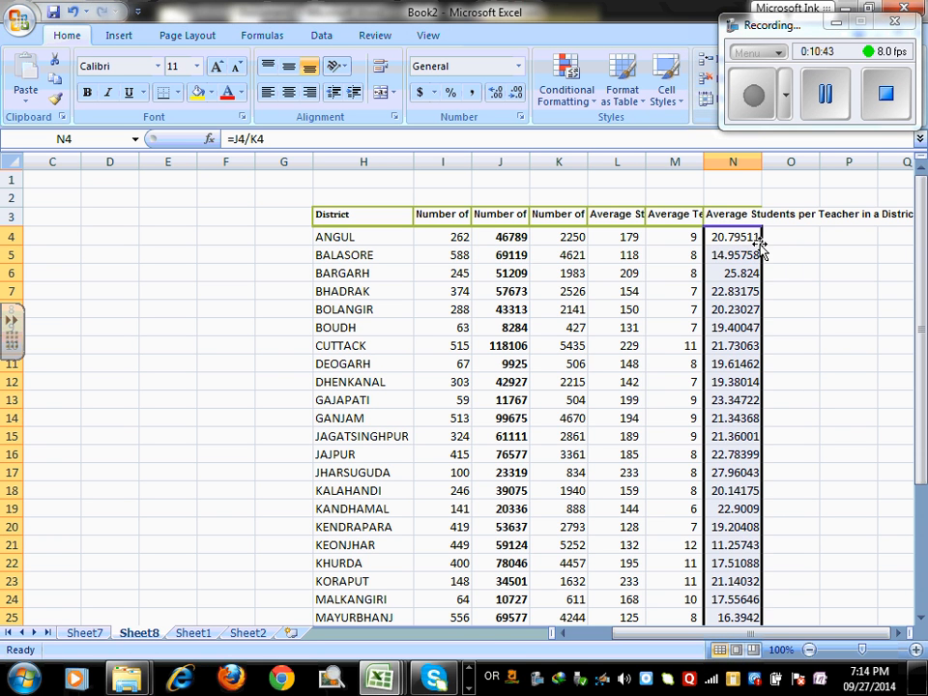
right_click(750, 243)
left_click(711, 197)
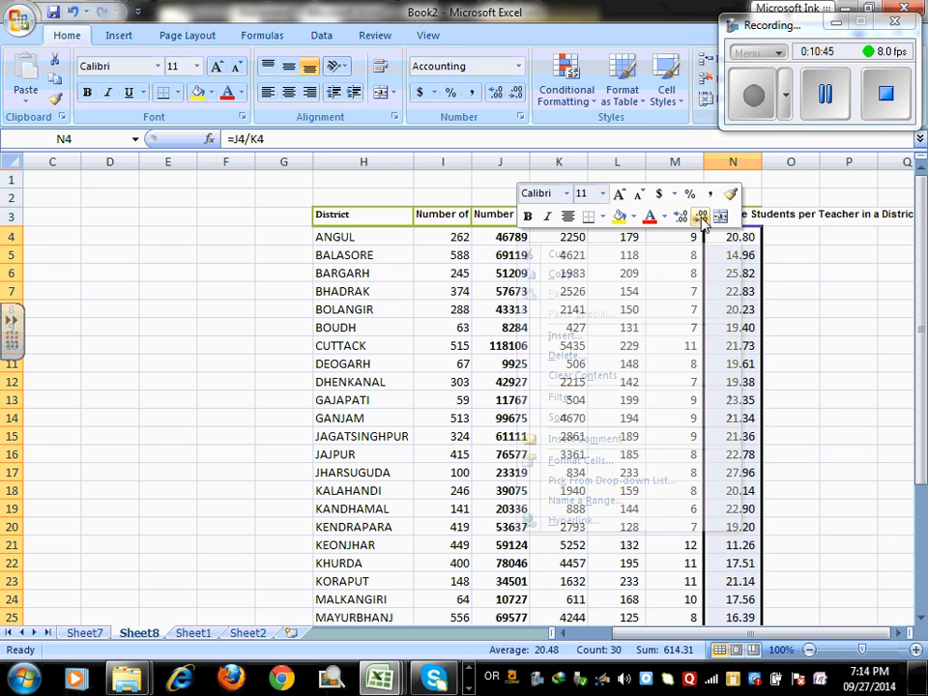
left_click(719, 215)
left_click(720, 215)
left_click(798, 292)
left_click(727, 242)
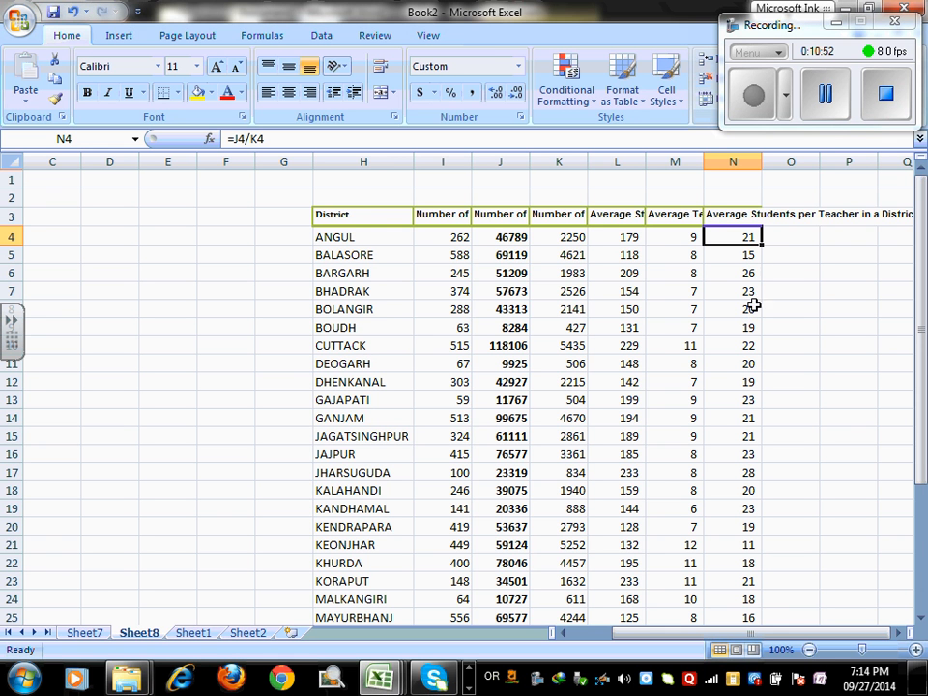
scroll(752, 421, "down", 4)
scroll(752, 420, "up", 4)
scroll(745, 452, "down", 4)
scroll(746, 453, "up", 4)
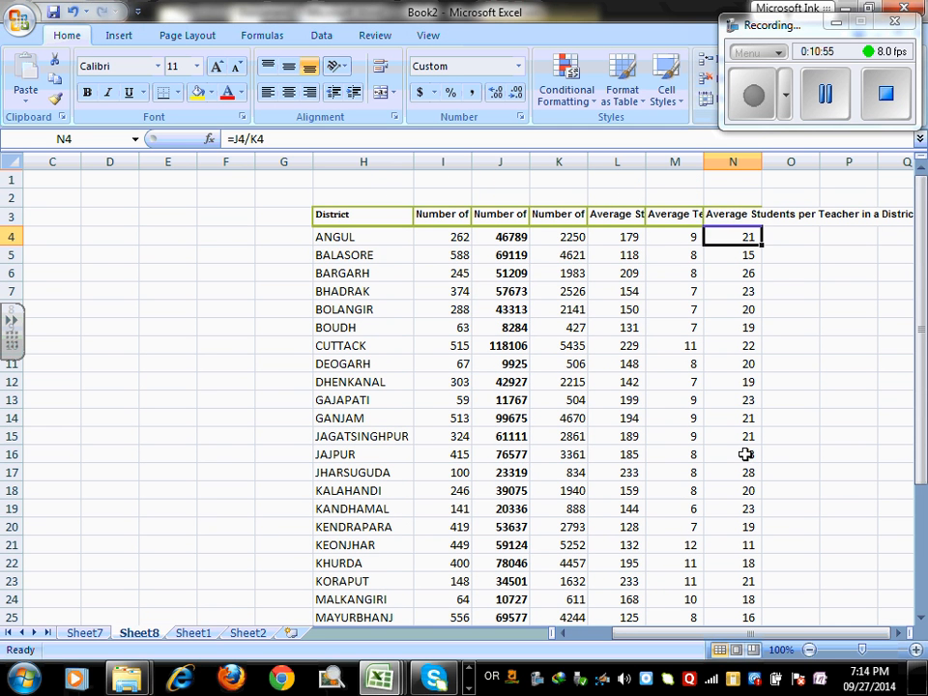
left_click(738, 216)
left_click_drag(380, 210, 694, 418)
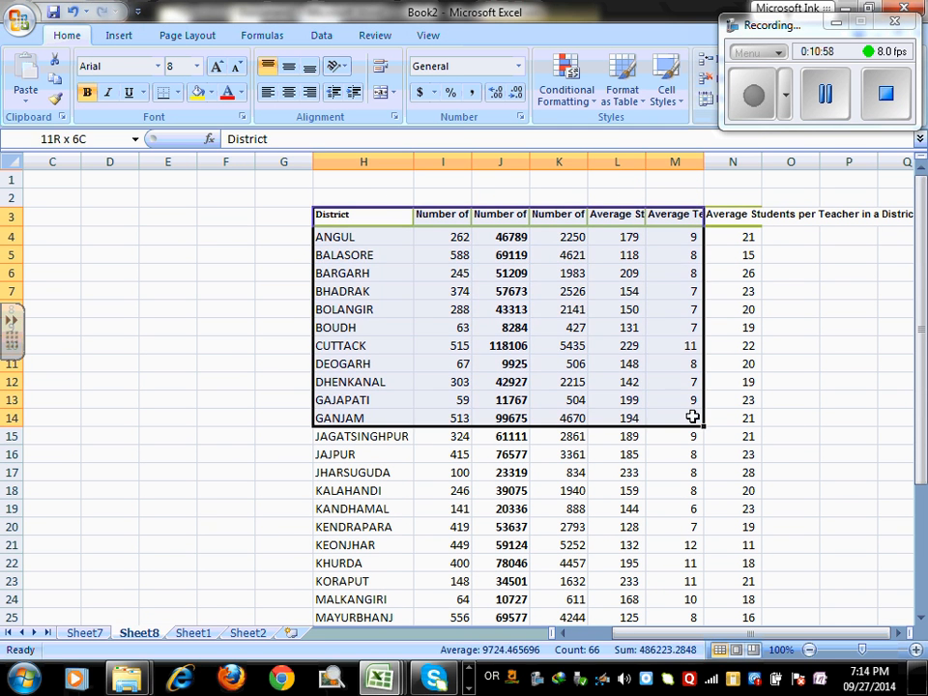
left_click(547, 307)
left_click_drag(450, 234, 513, 276)
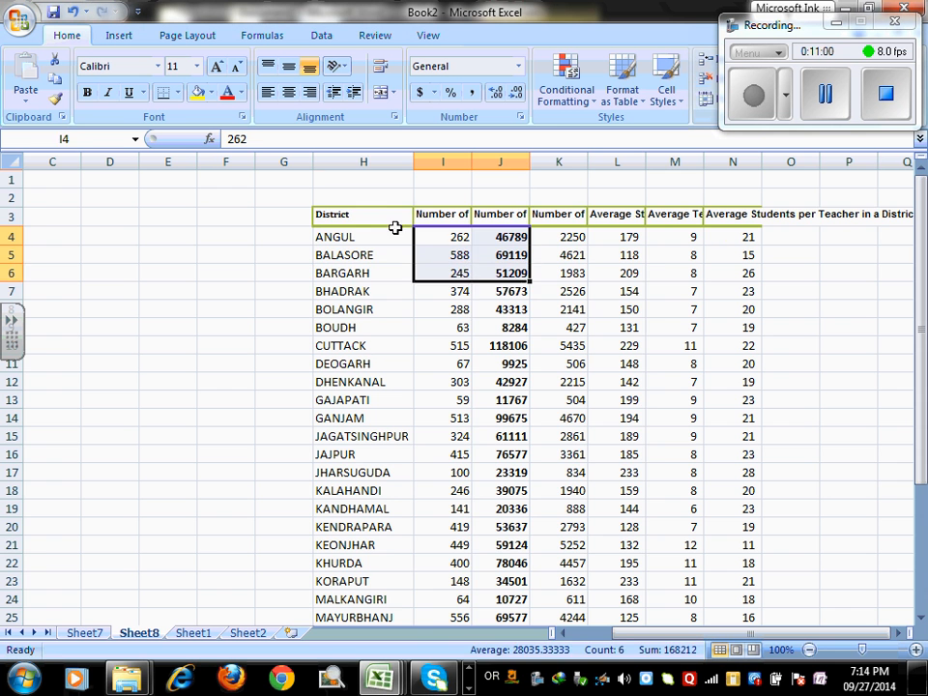
left_click_drag(391, 217, 566, 329)
- Copy all the district figures in I4:N33, from ANGUL through SUNDARGARH, without the headings and district names
left_click(441, 244)
left_click_drag(441, 244, 731, 689)
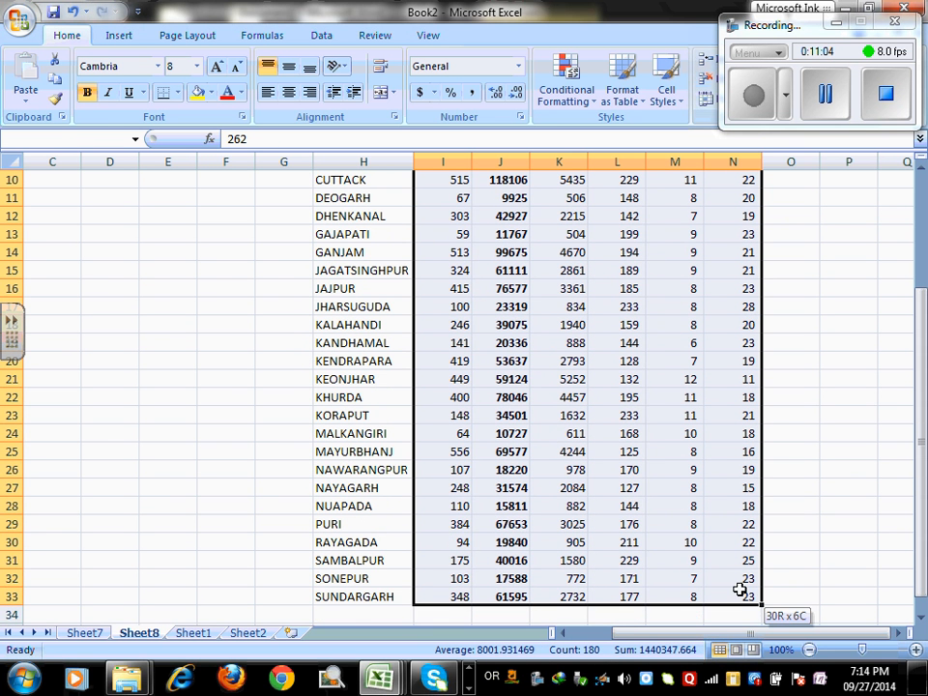
left_click_drag(740, 589, 740, 589)
key("ctrl+c")
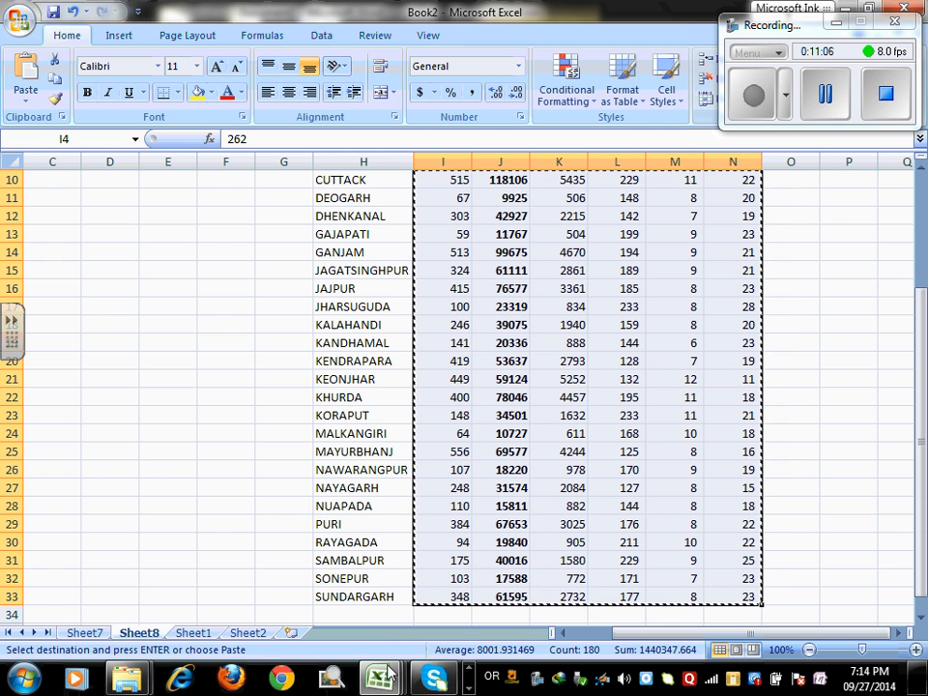
- Switch to Document1 in Word and paste the copied figures into the table's empty cells beside the district names
left_click(470, 672)
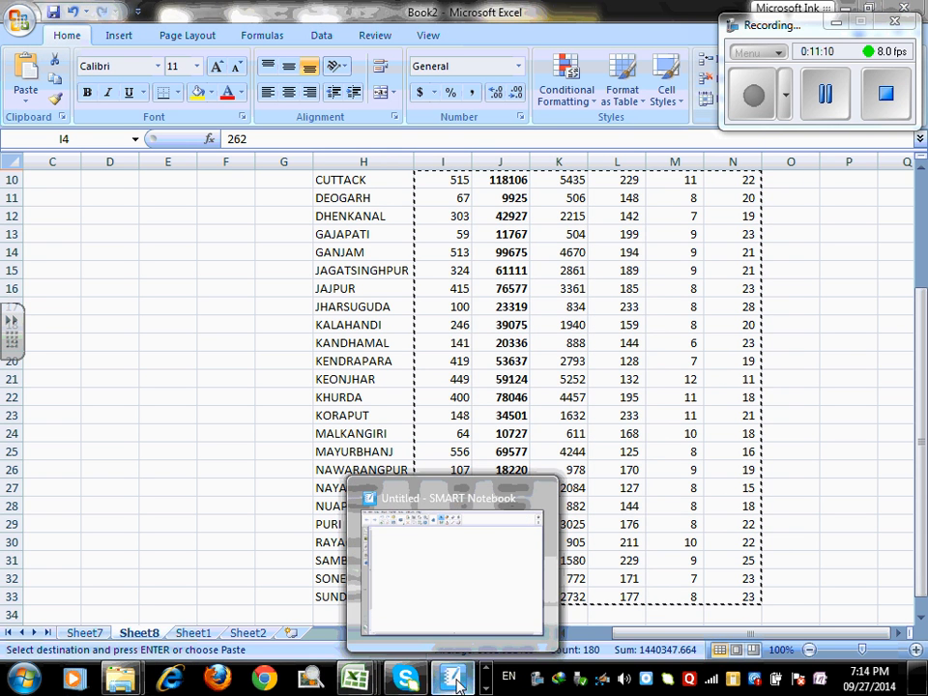
left_click(469, 688)
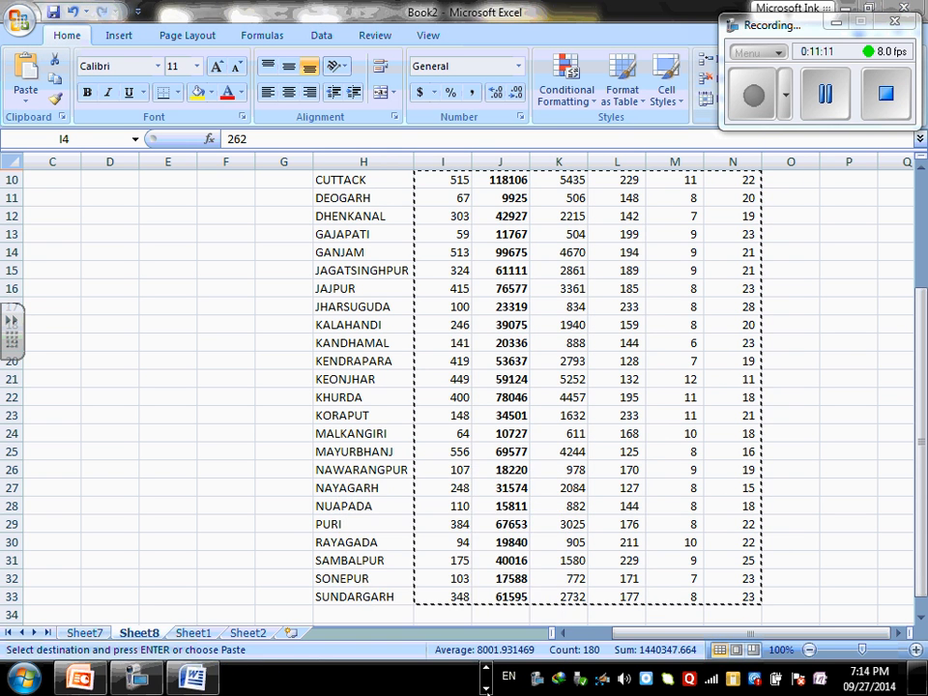
left_click(194, 679)
left_click_drag(329, 234, 753, 504)
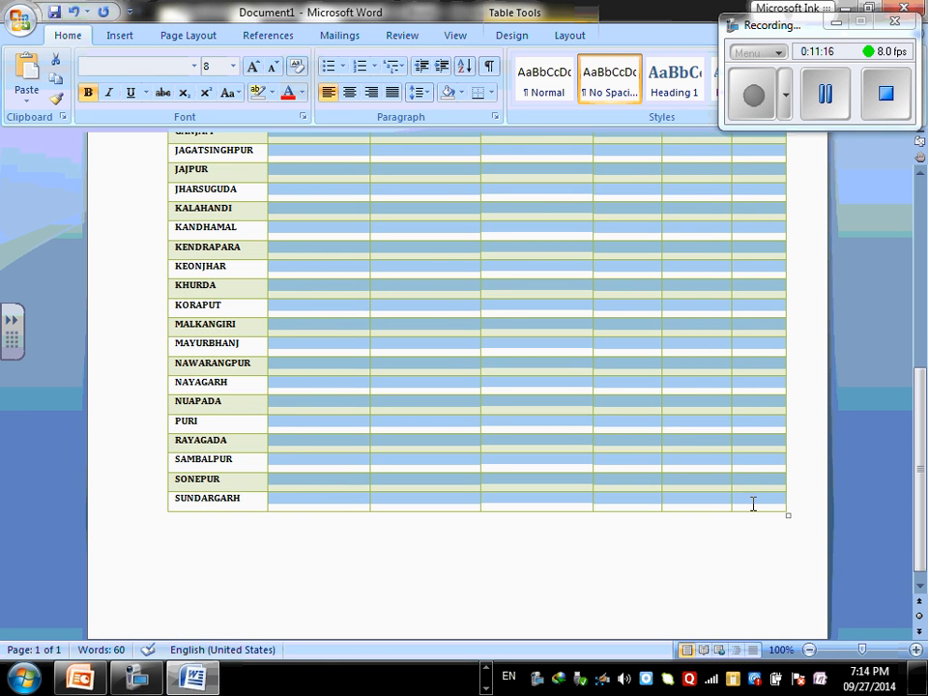
right_click(509, 294)
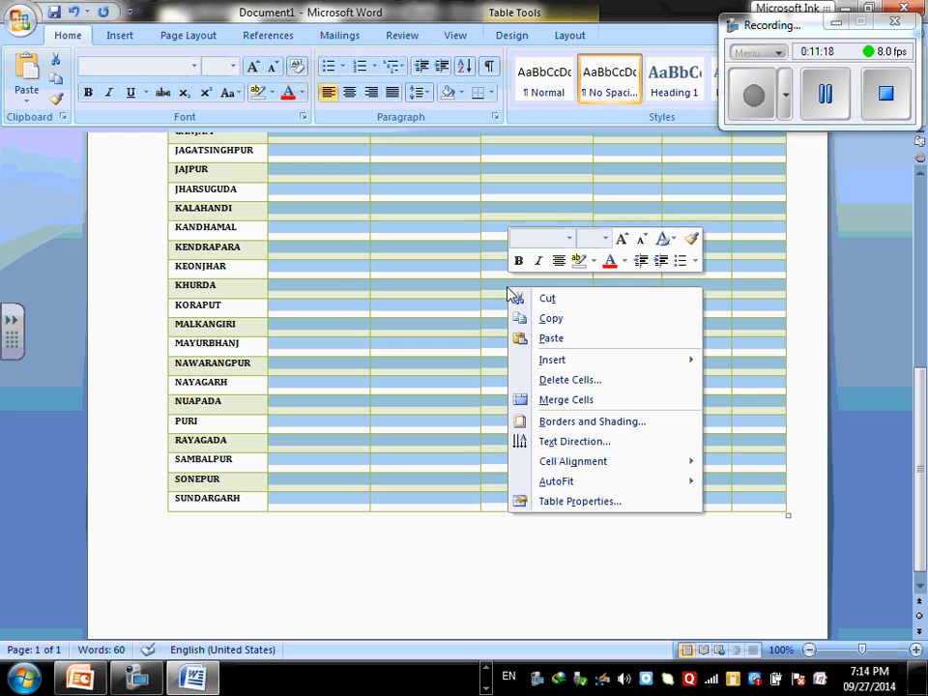
left_click(564, 340)
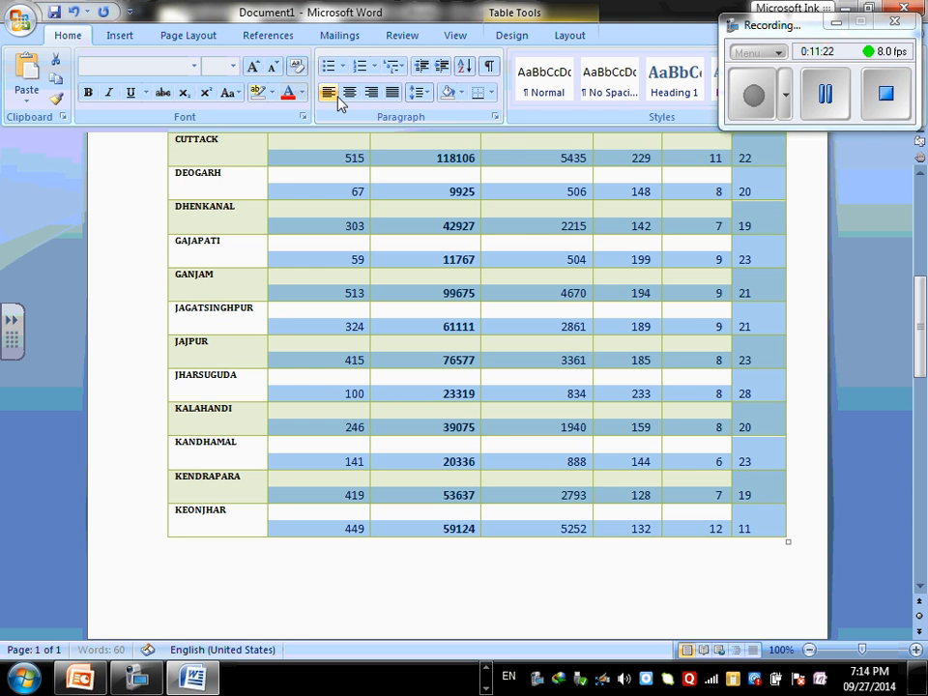
- Apply the No Spacing style to the pasted figures in the Word table and centre them
left_click(613, 82)
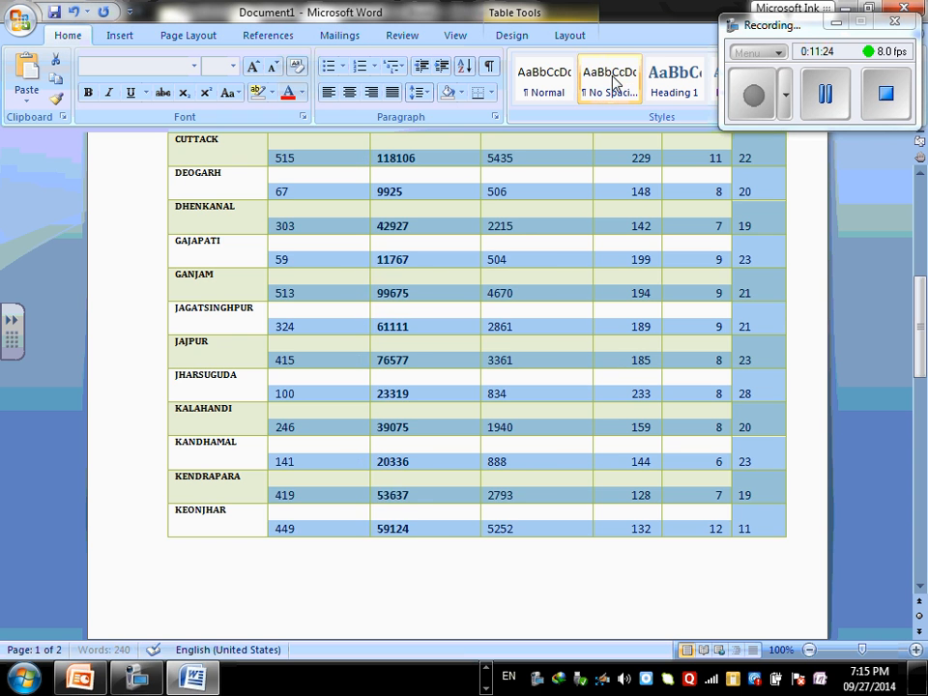
left_click(350, 91)
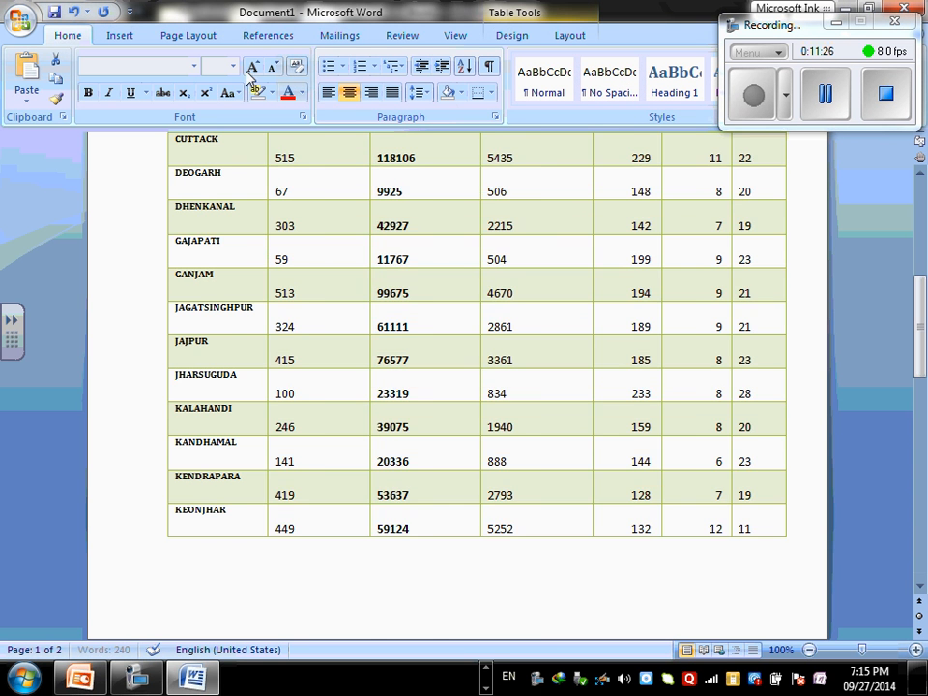
left_click(593, 594)
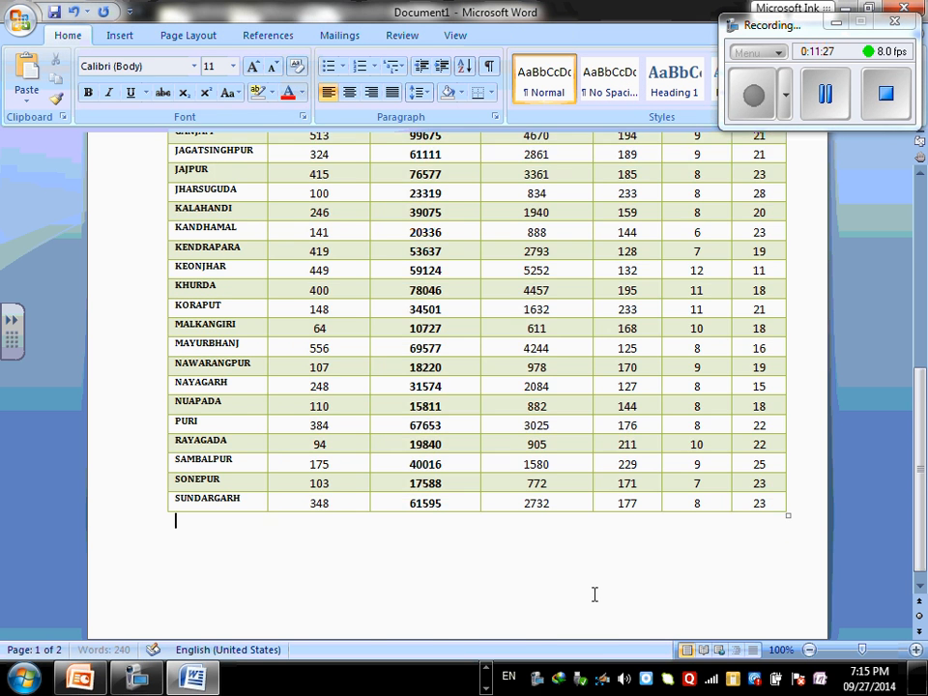
scroll(607, 580, "up", 8)
scroll(609, 580, "down", 3)
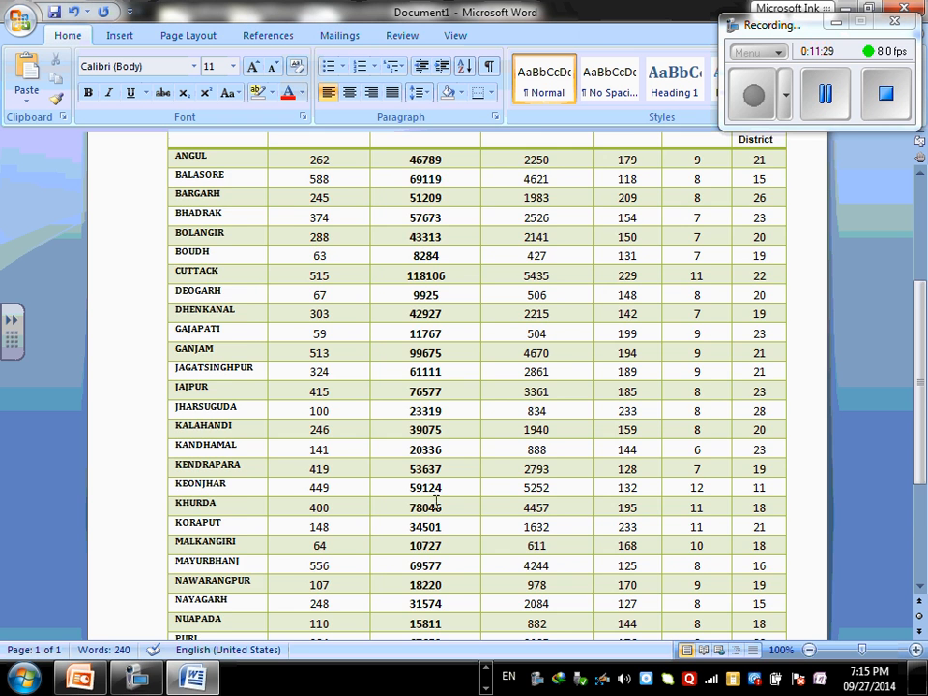
scroll(436, 504, "up", 2)
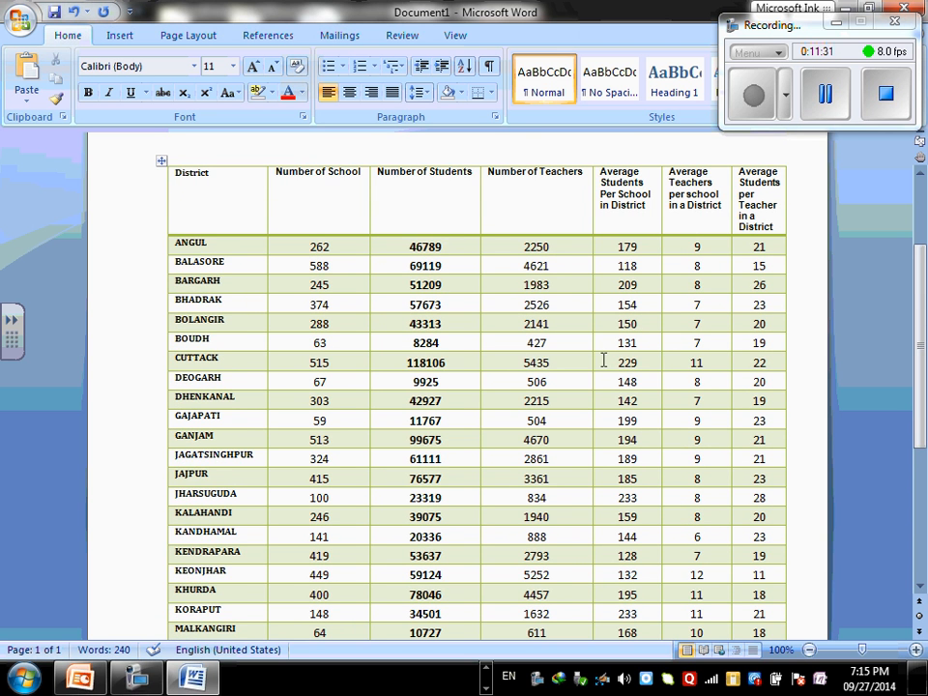
scroll(640, 362, "down", 1)
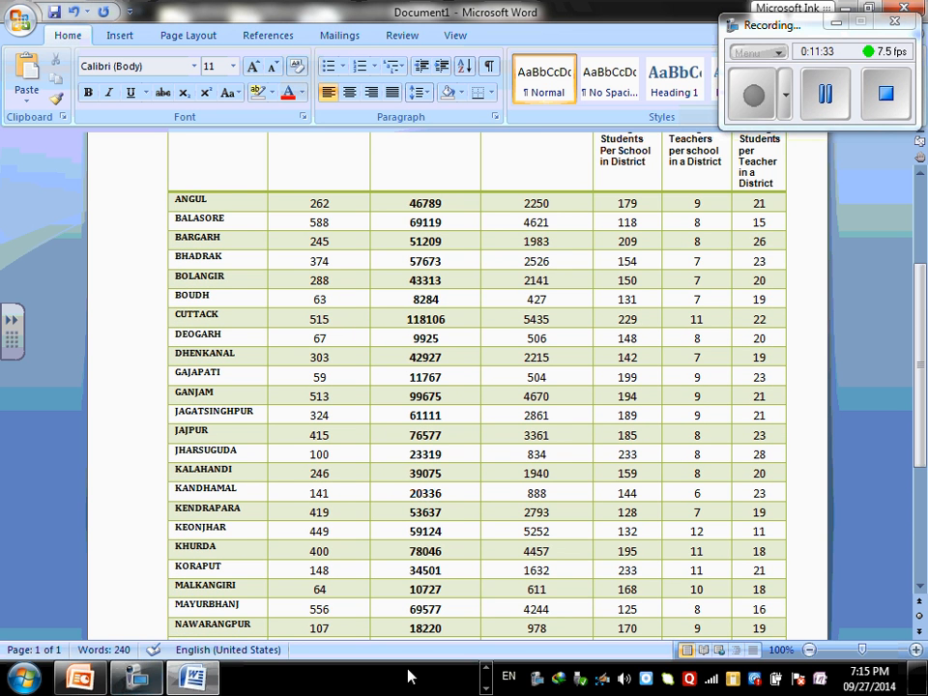
- Switch back to Excel and review the raw data on the school workbook's Tot_HS sheet and the district summary in Book1
left_click(488, 690)
mouse_move(356, 679)
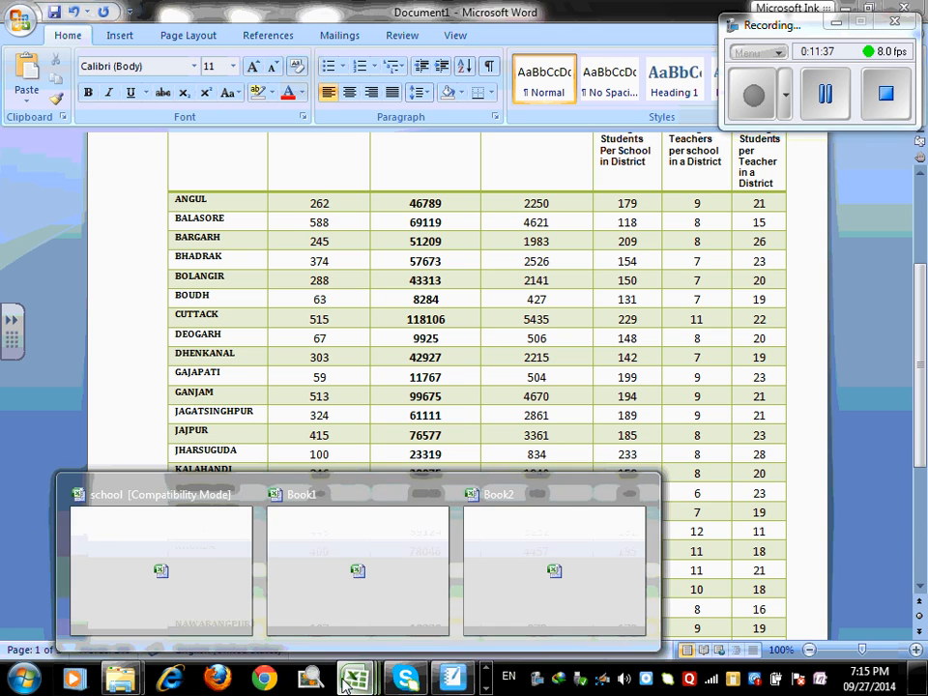
left_click(239, 572)
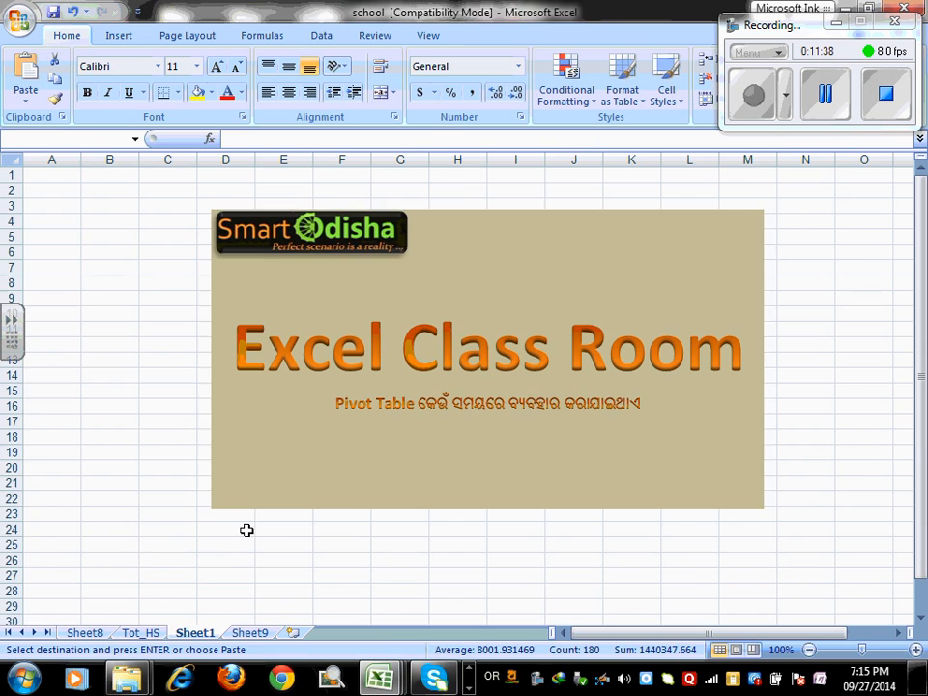
left_click(155, 633)
left_click(802, 356)
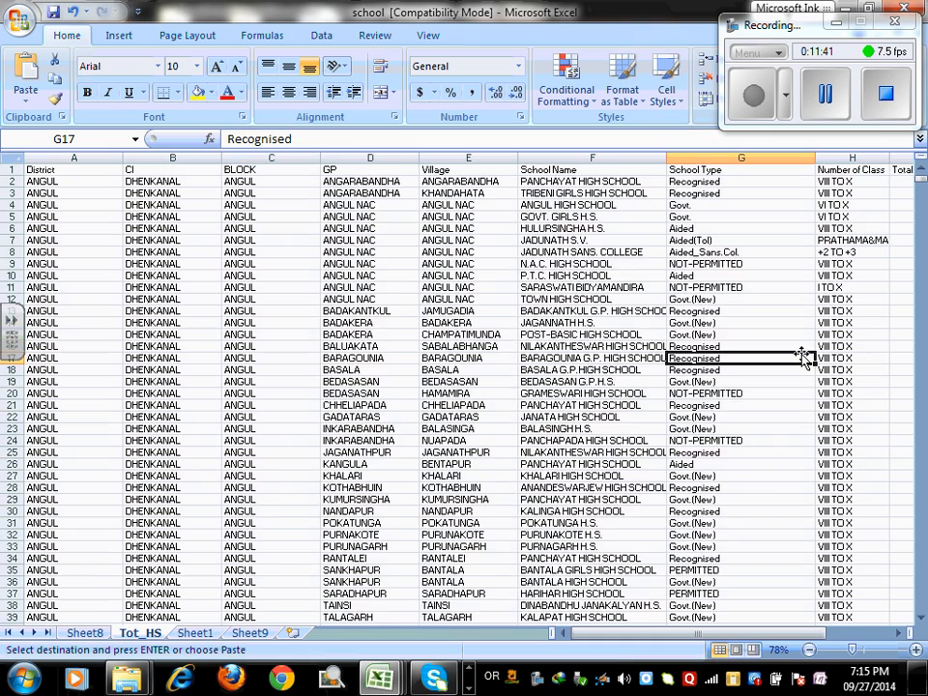
scroll(840, 361, "down", 4)
left_click(919, 166)
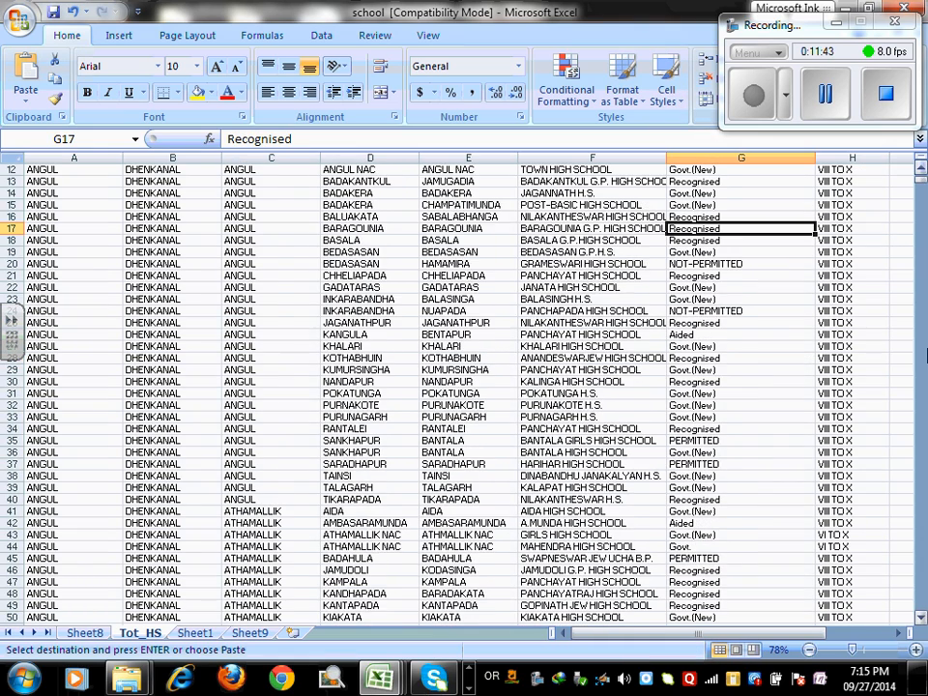
mouse_move(919, 190)
left_mouse_down()
mouse_move(920, 604)
mouse_move(919, 170)
left_mouse_up()
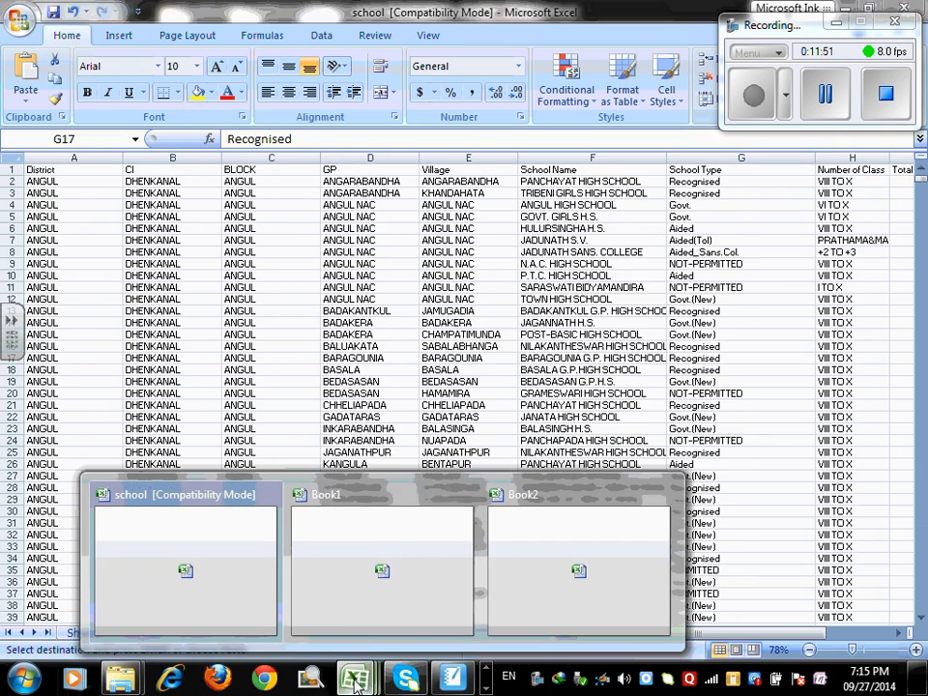
left_click(367, 561)
scroll(382, 404, "up", 1)
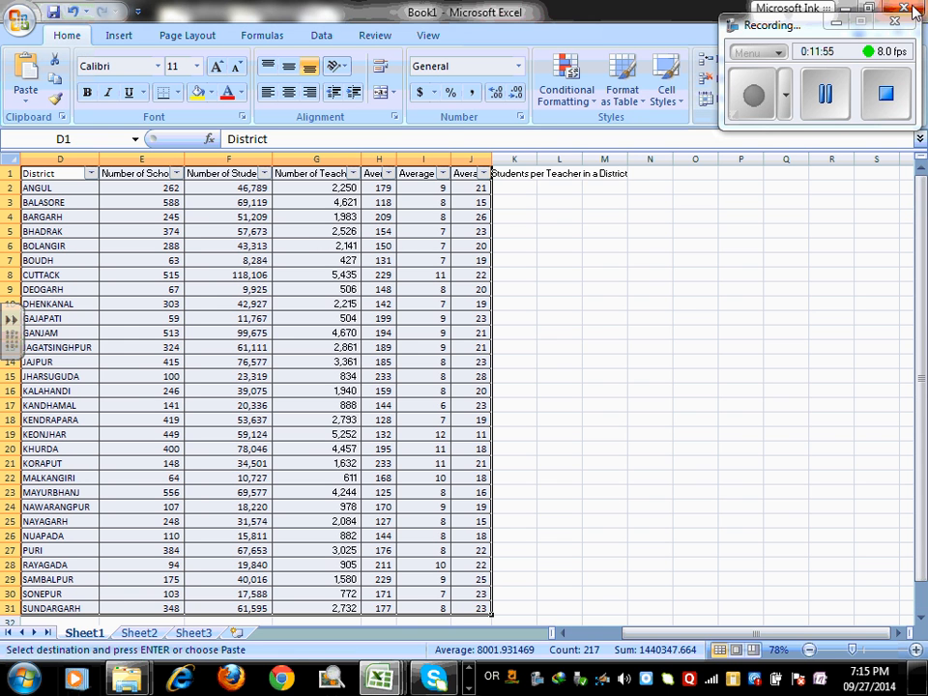
key("alt+F4")
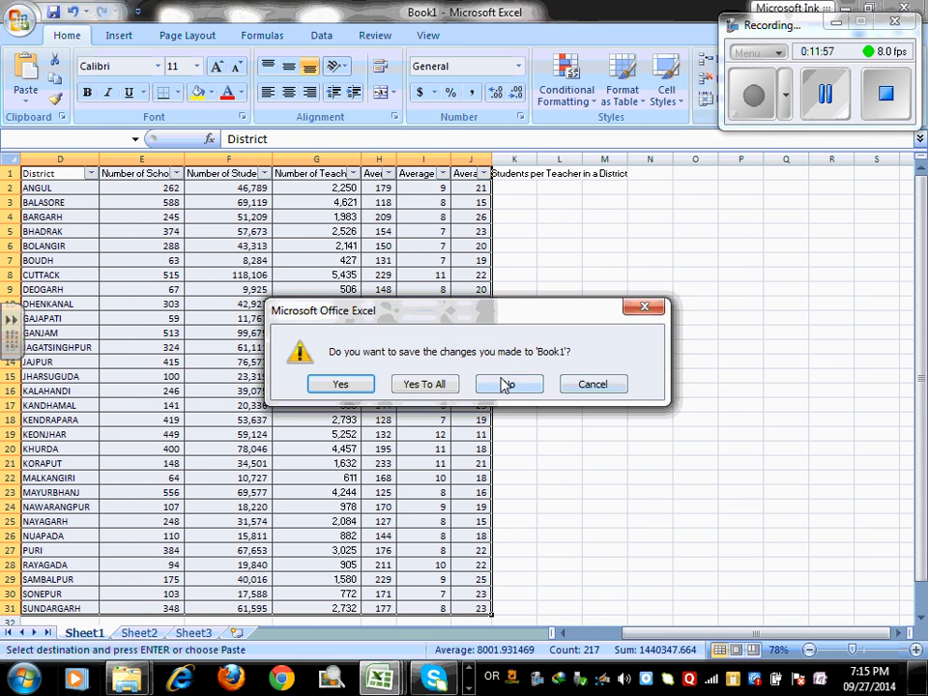
left_click(504, 385)
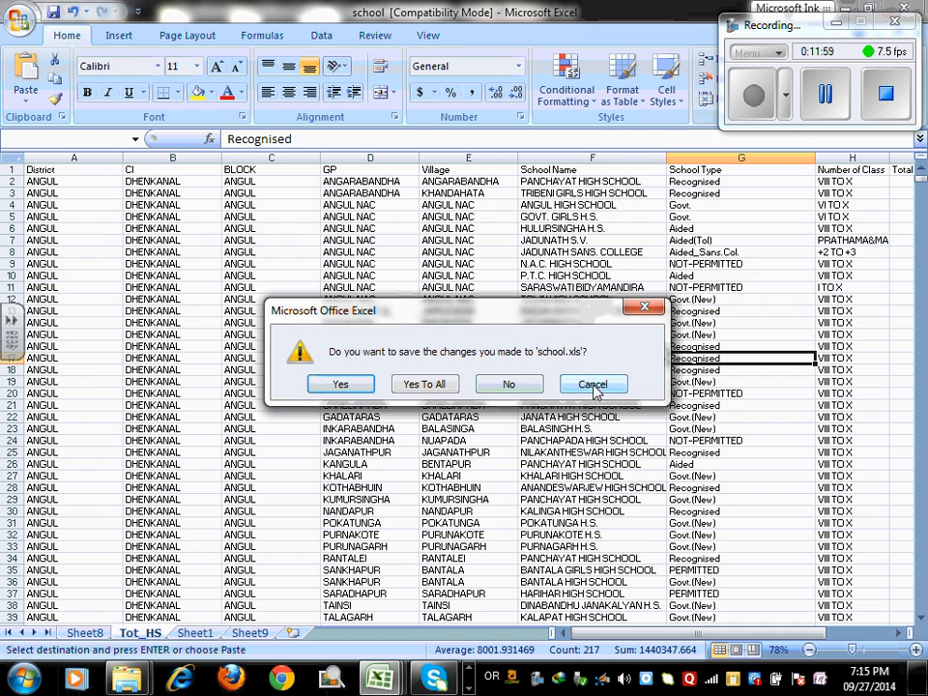
left_click(508, 384)
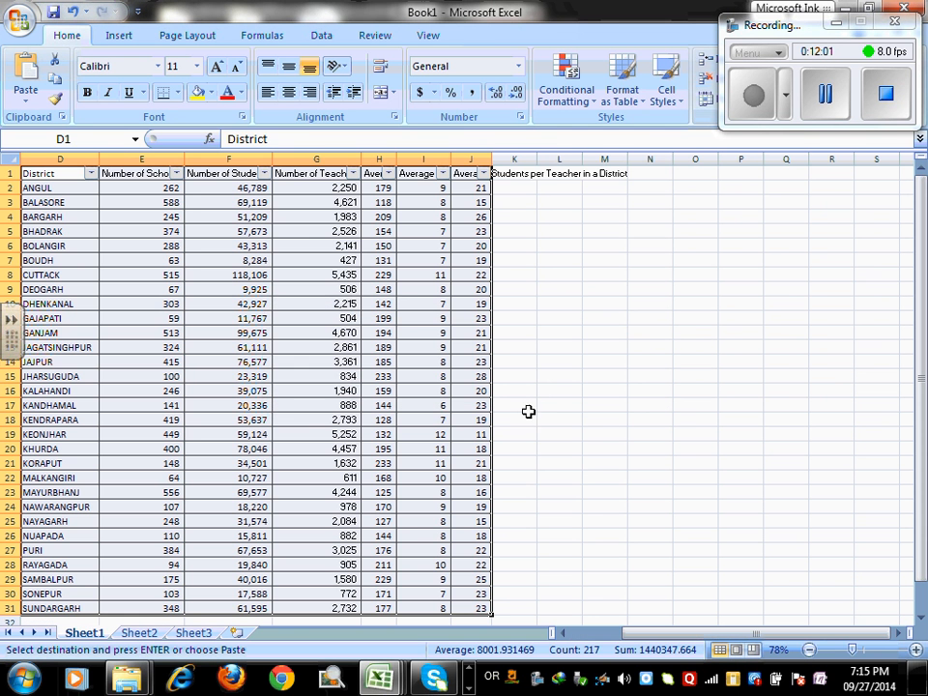
left_click(591, 481)
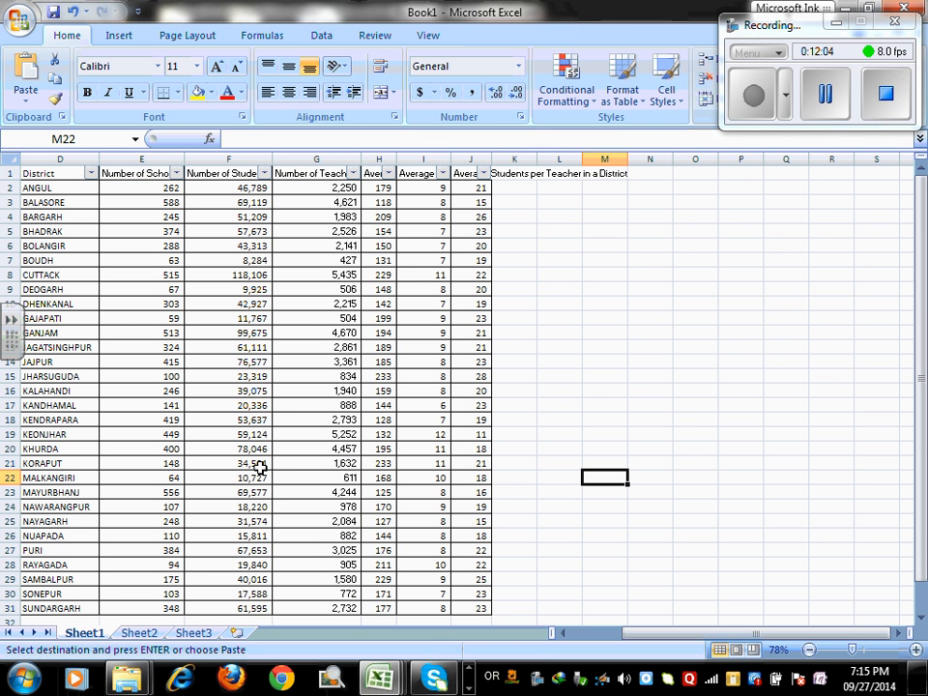
- Look through Sheet2 of Book1 and the Tot_HS, Sheet8 and Sheet1 sheets of the school workbook
left_click(150, 633)
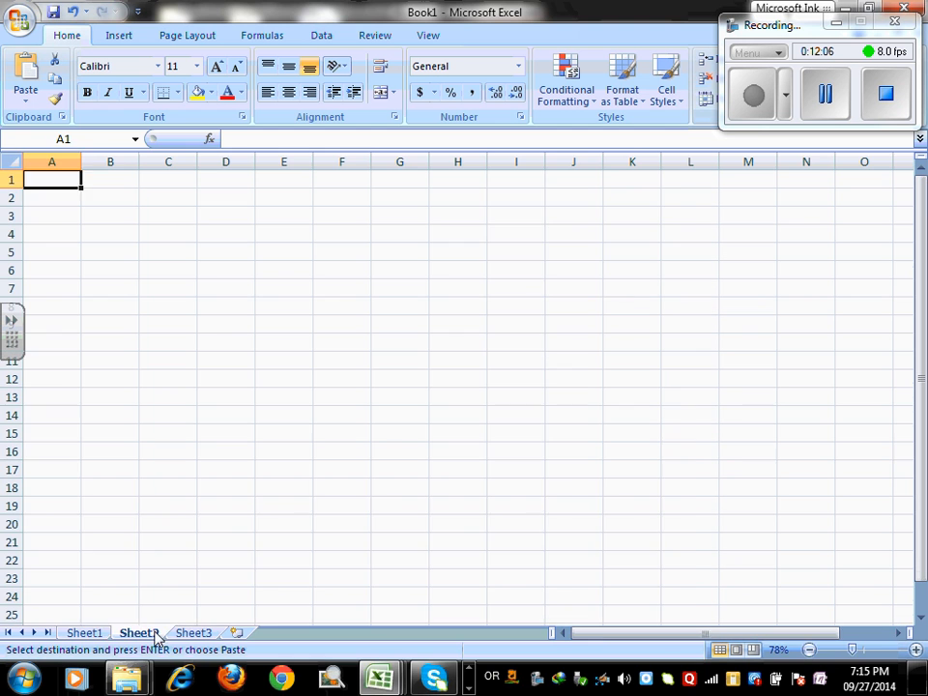
mouse_move(379, 676)
left_click(387, 574)
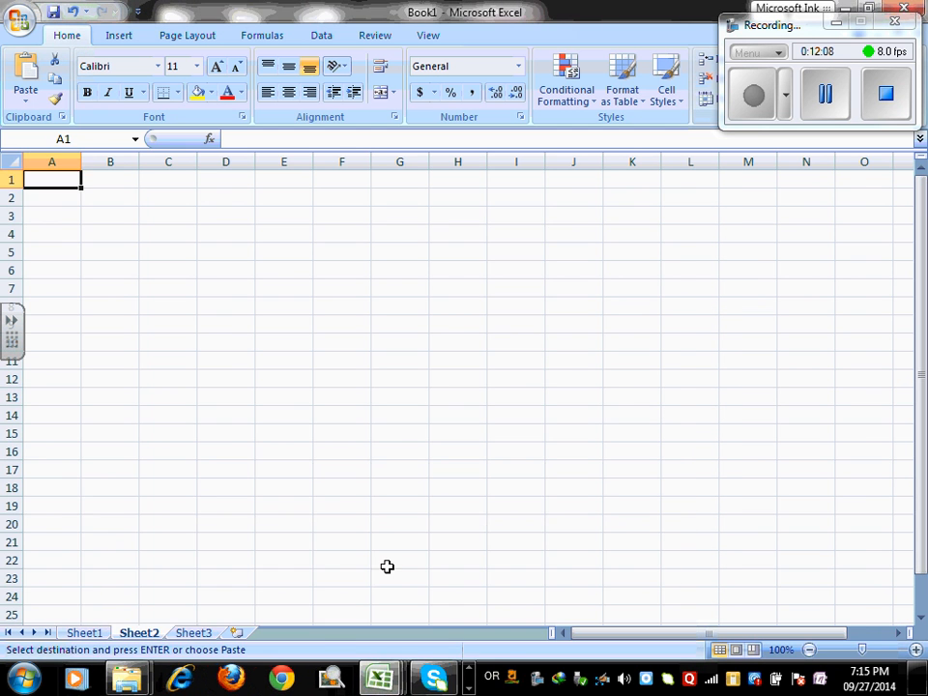
left_click(232, 609)
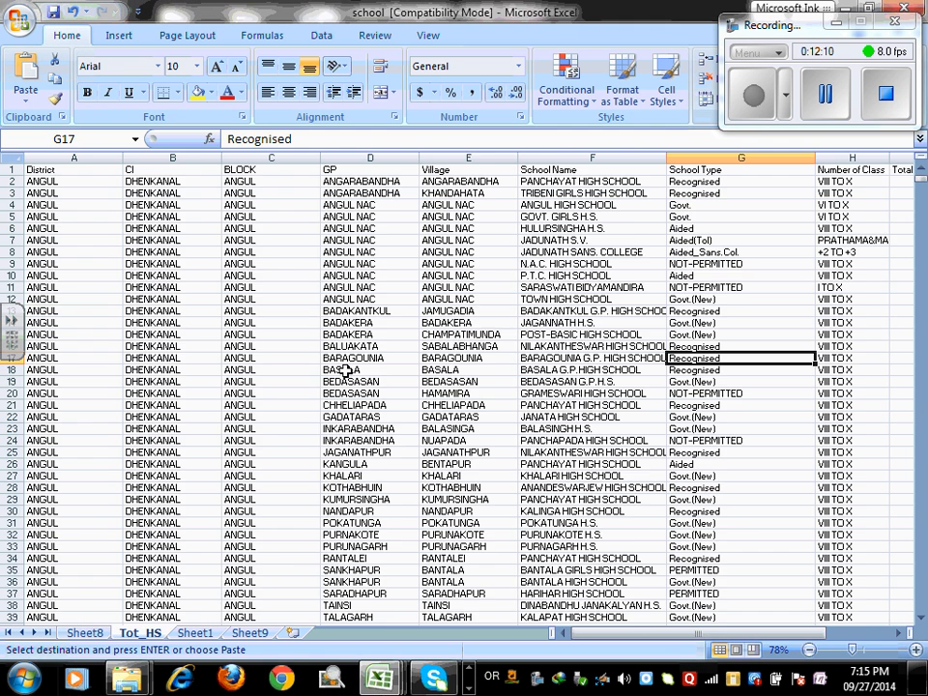
left_click(84, 633)
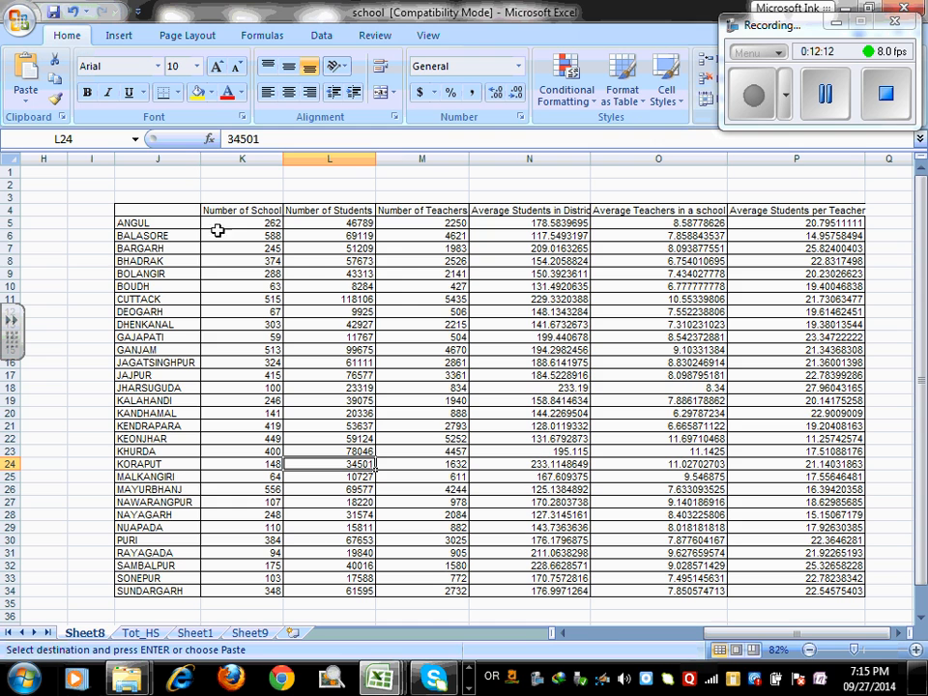
left_click_drag(166, 207, 834, 591)
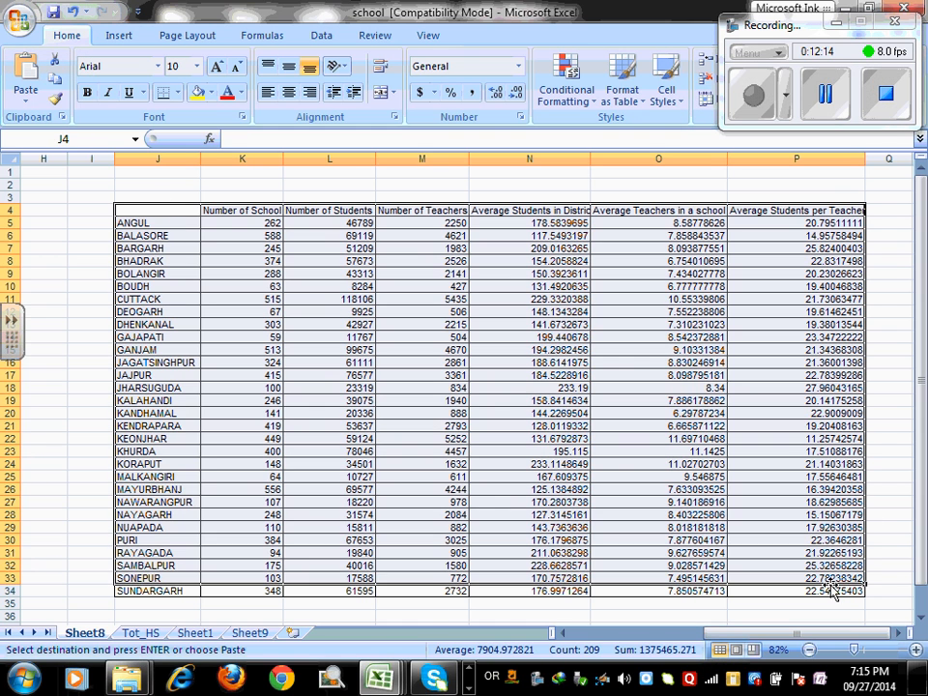
left_click(140, 633)
left_click(196, 635)
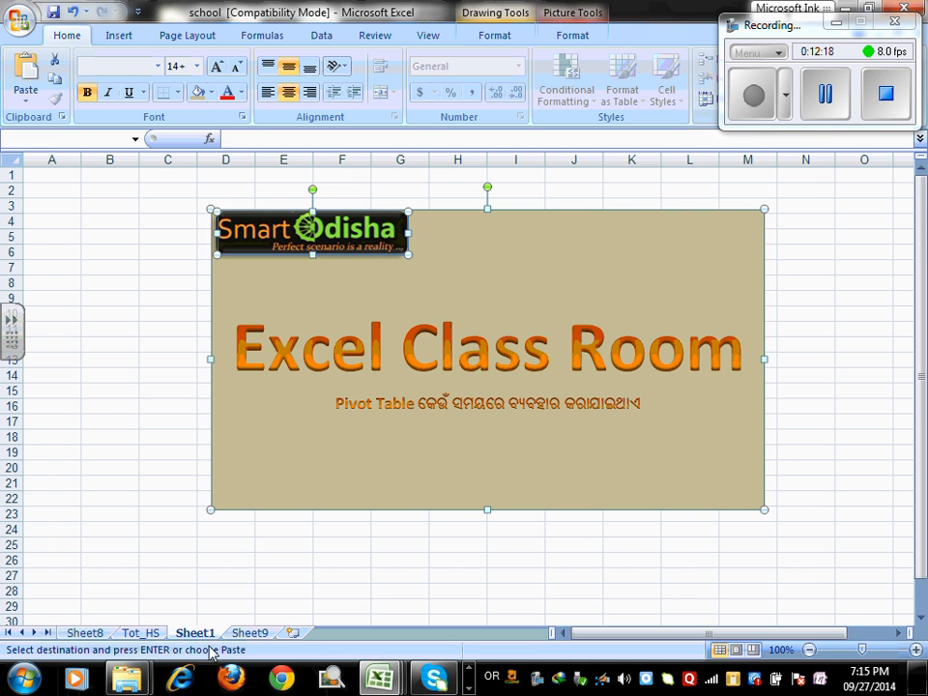
- Switch to the Book2 workbook and review its Sheet8 district summary from ANGUL through SUNDARGARH
mouse_move(379, 677)
left_click(529, 585)
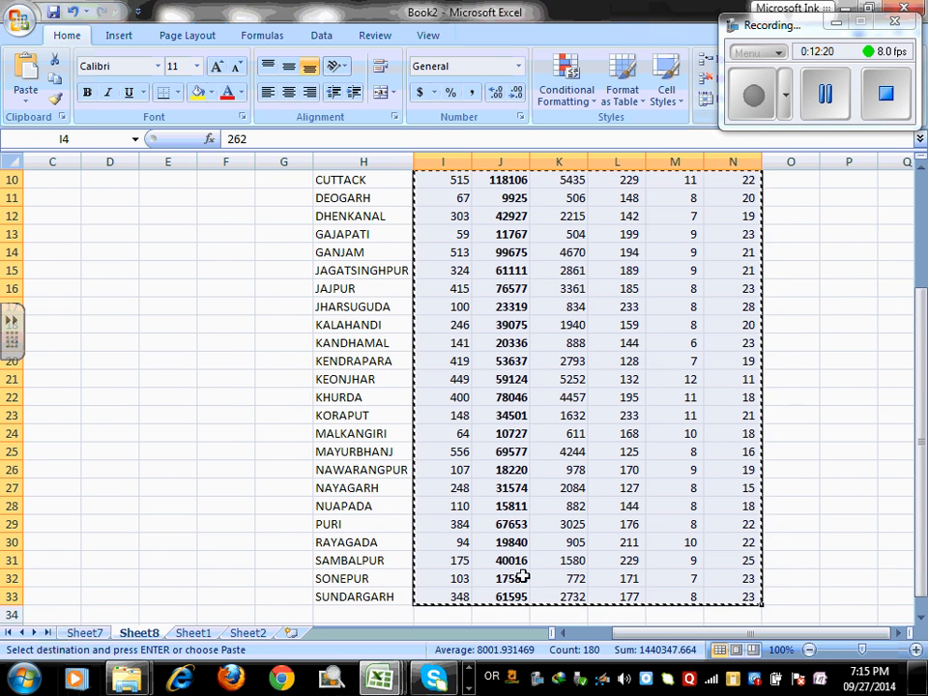
scroll(493, 537, "up", 3)
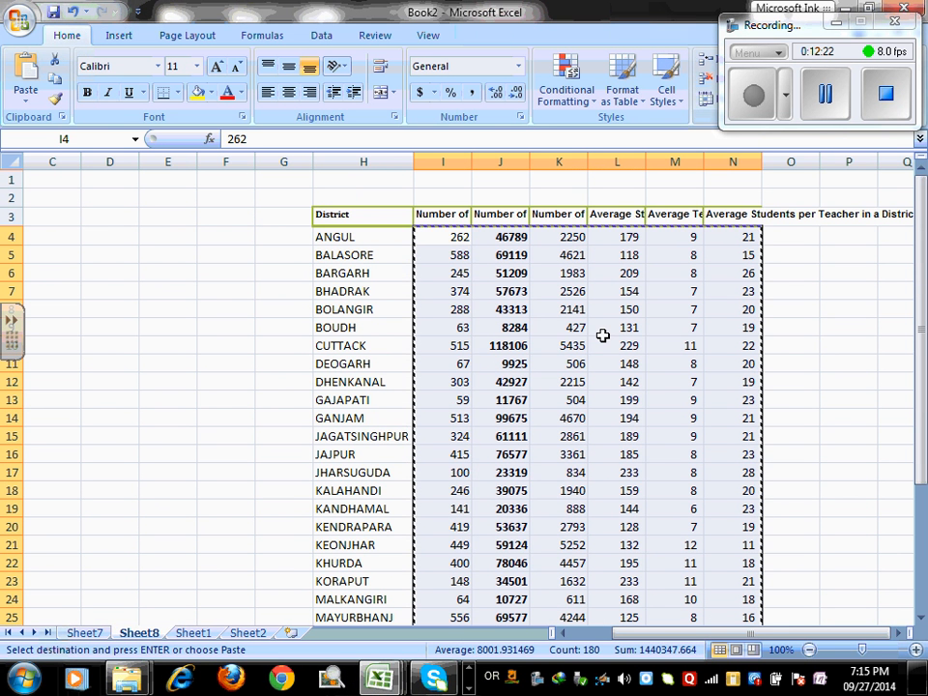
scroll(435, 450, "down", 4)
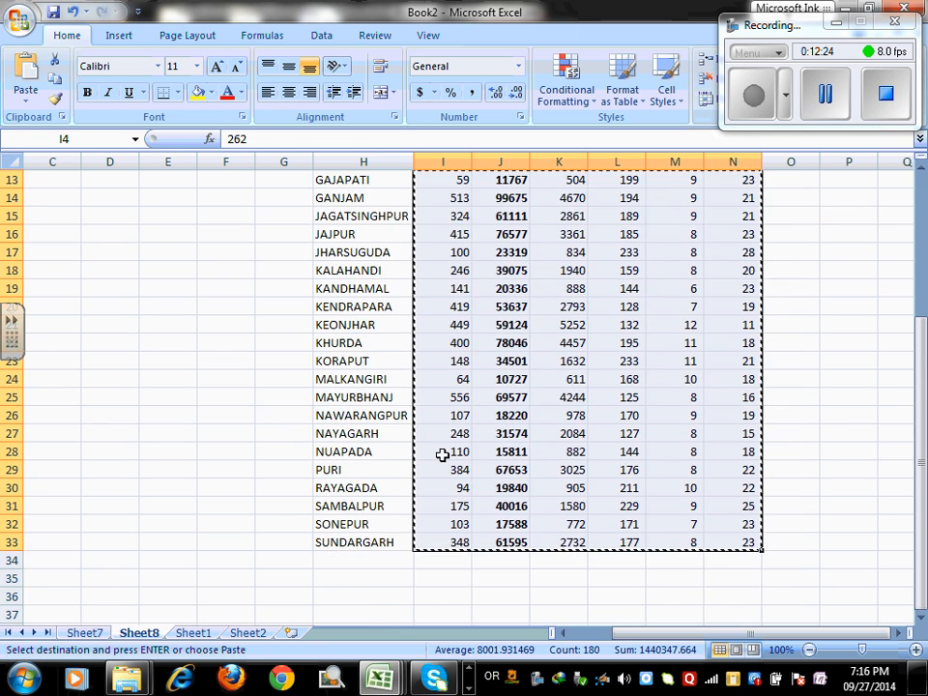
scroll(426, 453, "up", 4)
scroll(443, 455, "down", 2)
scroll(443, 454, "down", 4)
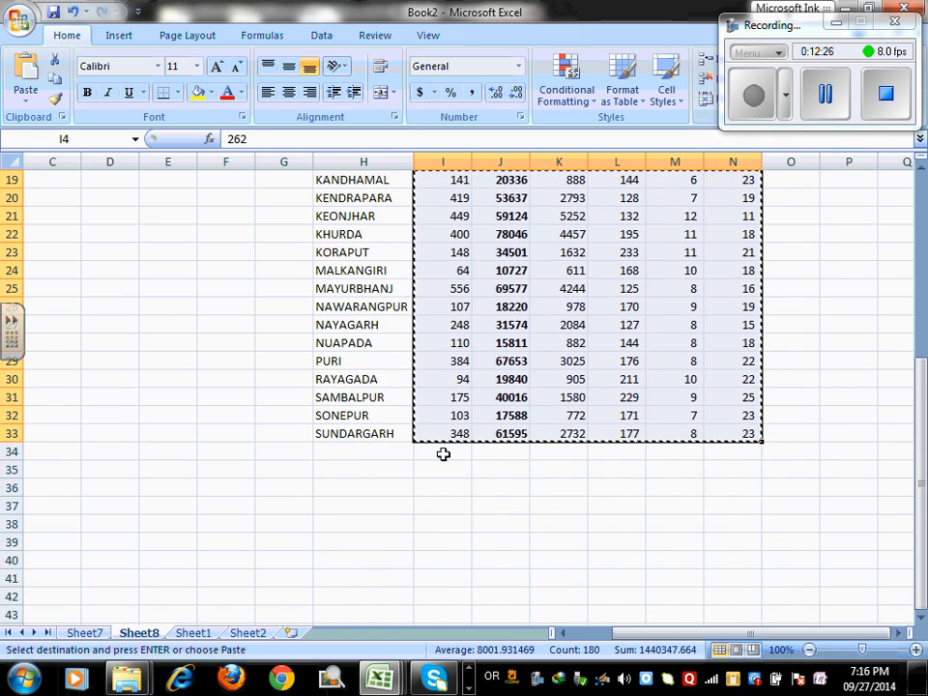
scroll(441, 451, "up", 6)
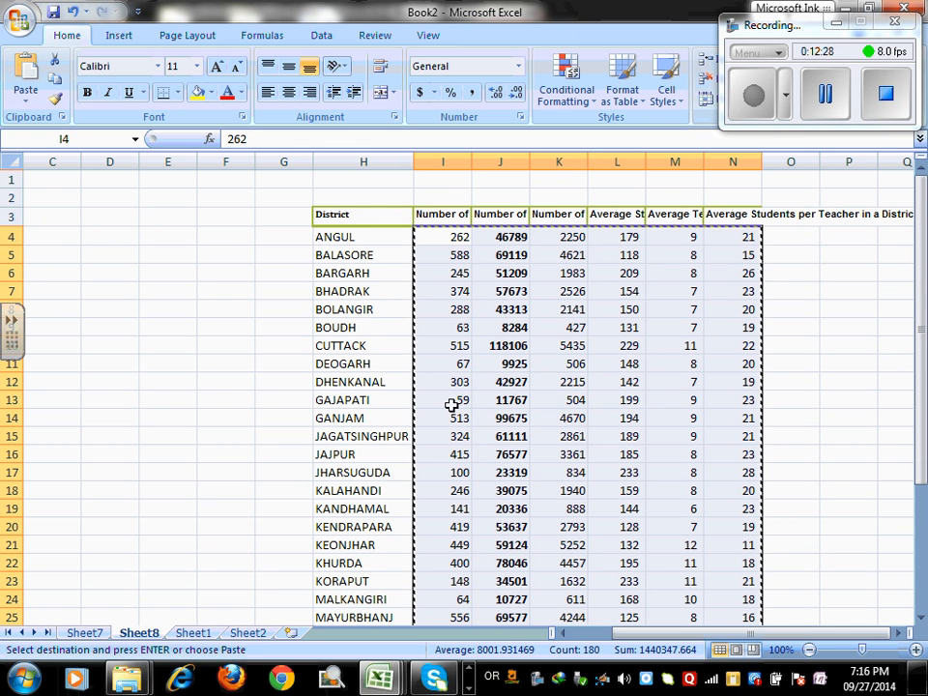
- Examine the raw school records on Book2's Sheet1 and the heading row on Sheet7
left_click(201, 635)
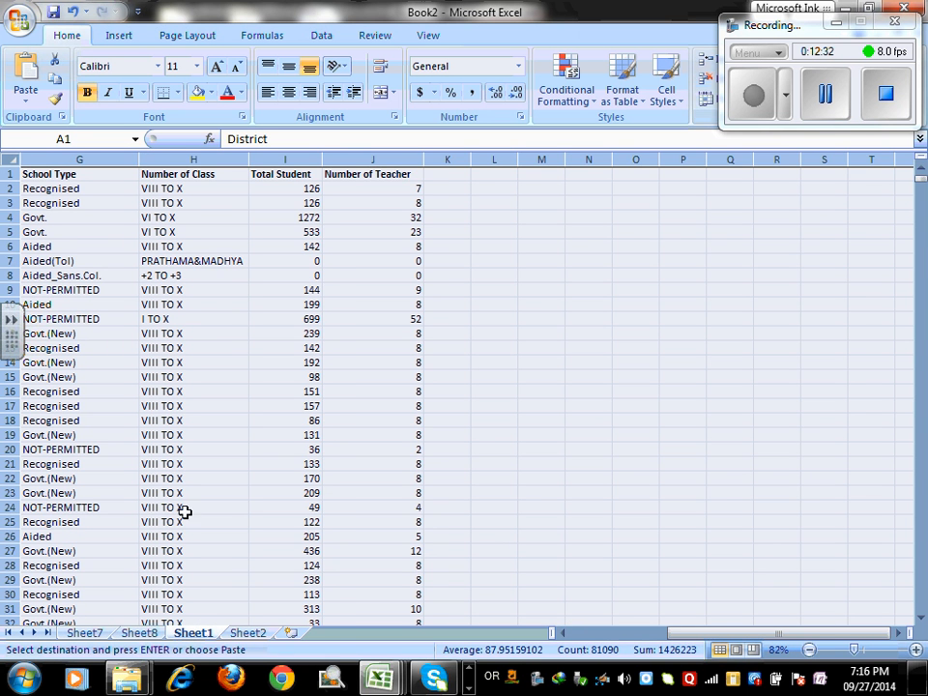
left_click(301, 396)
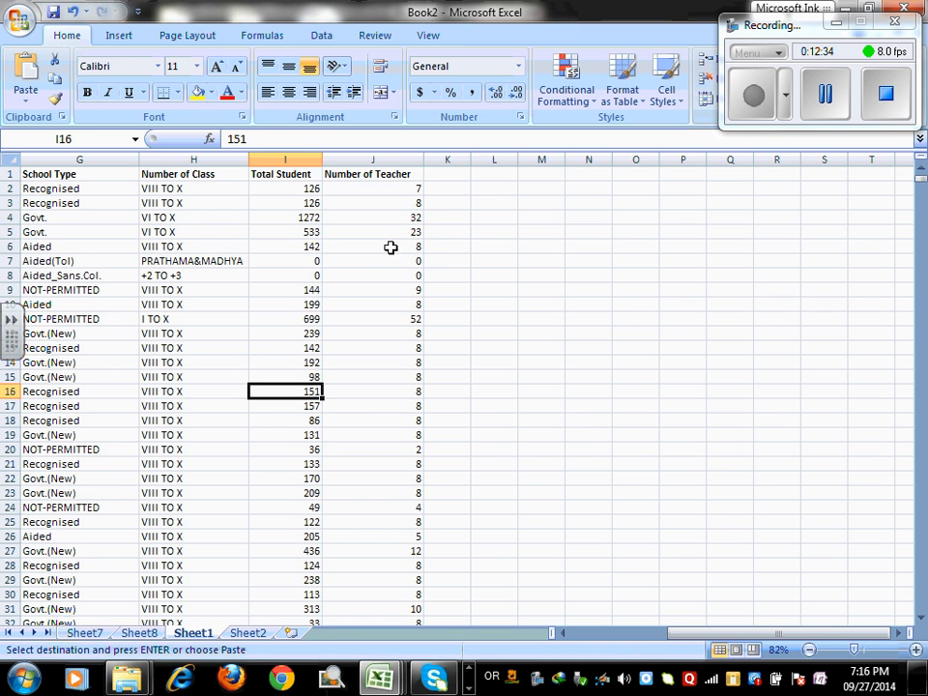
left_click(401, 231)
left_click(230, 374)
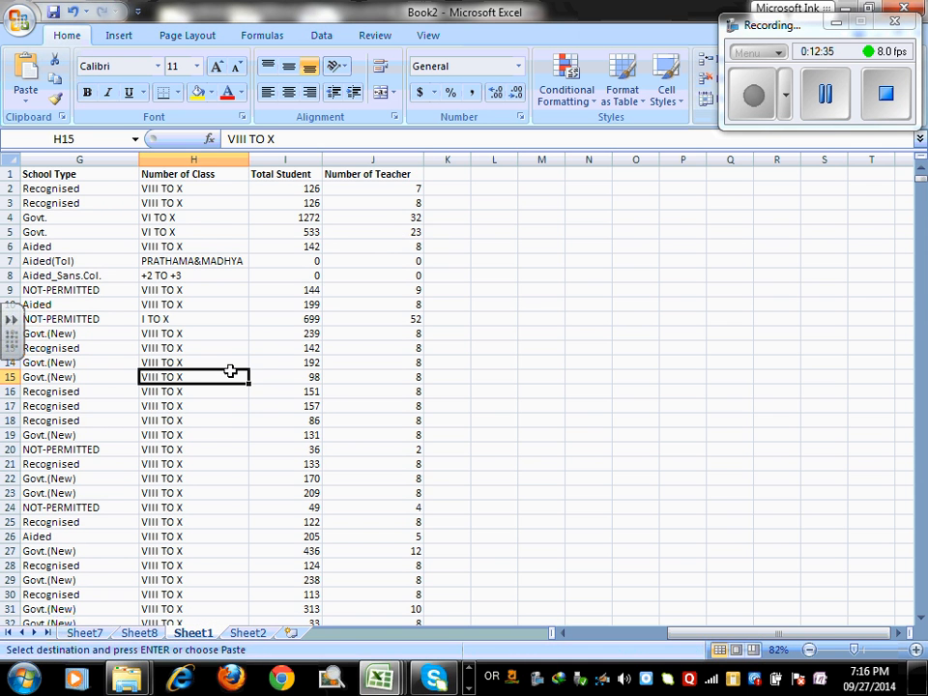
left_click(137, 633)
left_click(83, 633)
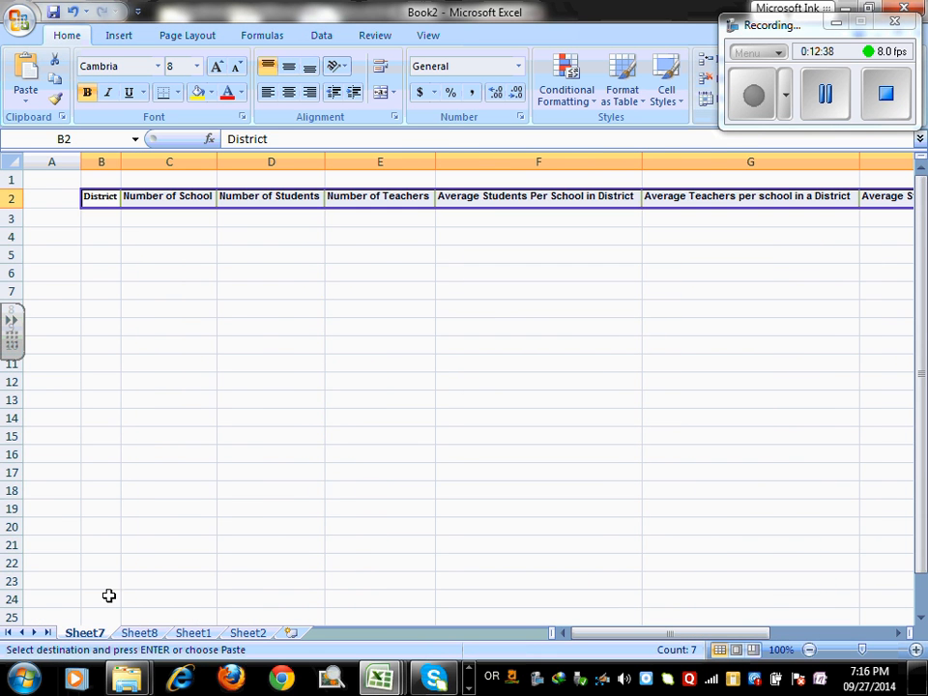
- Return to Sheet8 in Book2 and replace District with BLOCK as the pivot table's row field
left_click(138, 633)
left_click(675, 617)
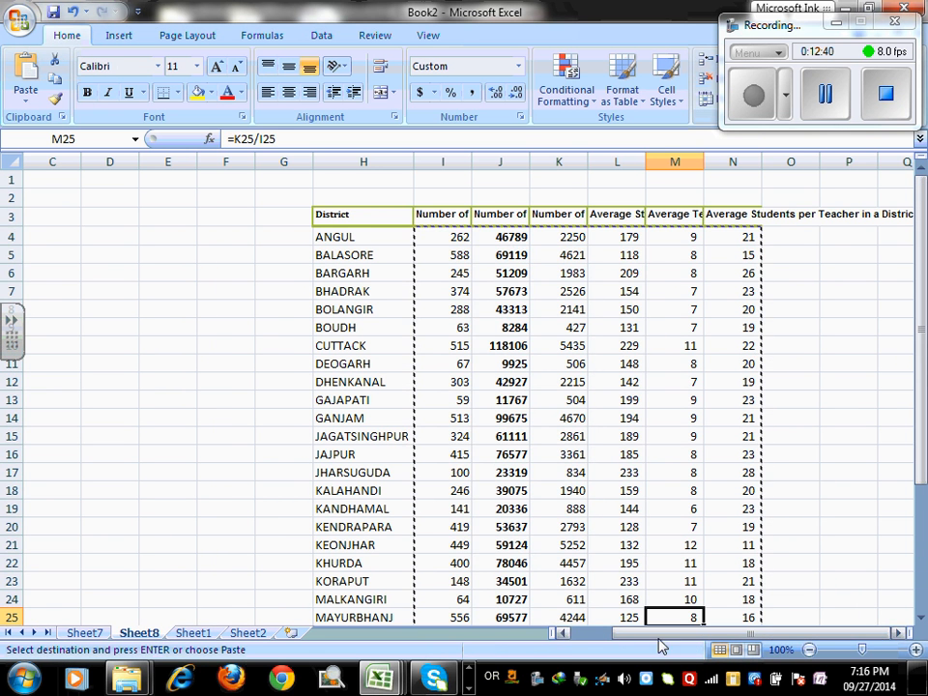
left_click_drag(616, 634, 580, 634)
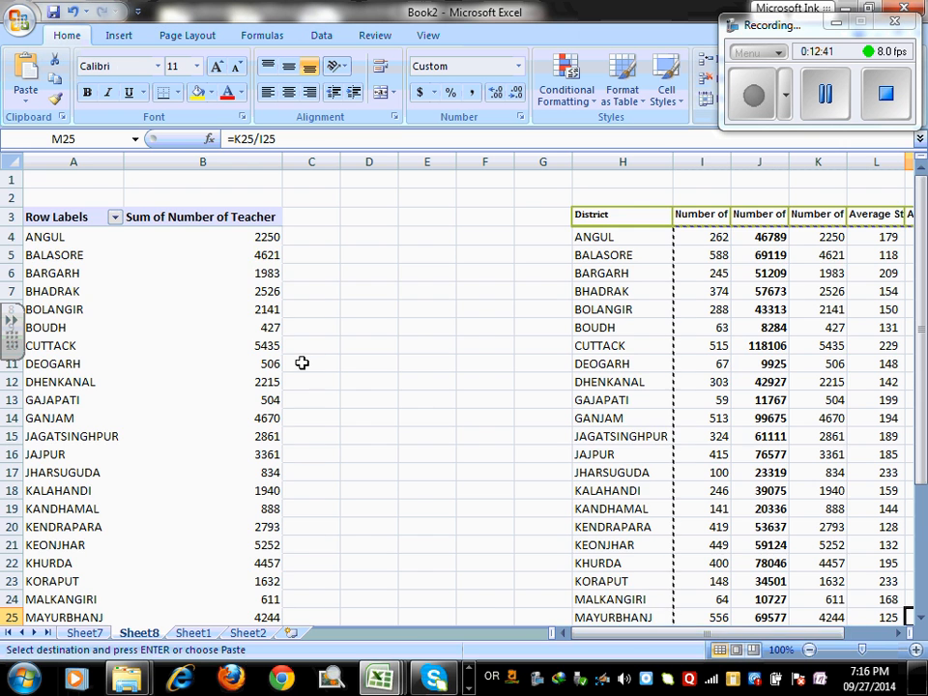
scroll(302, 362, "down", 2)
scroll(170, 249, "up", 2)
left_click(162, 236)
right_click(161, 236)
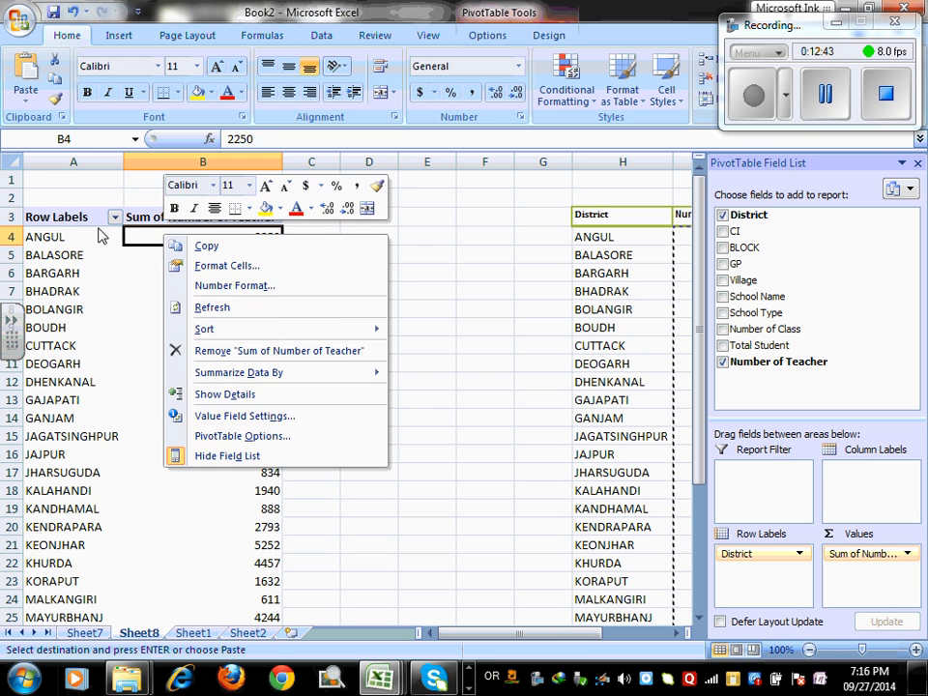
left_click(99, 233)
right_click(98, 231)
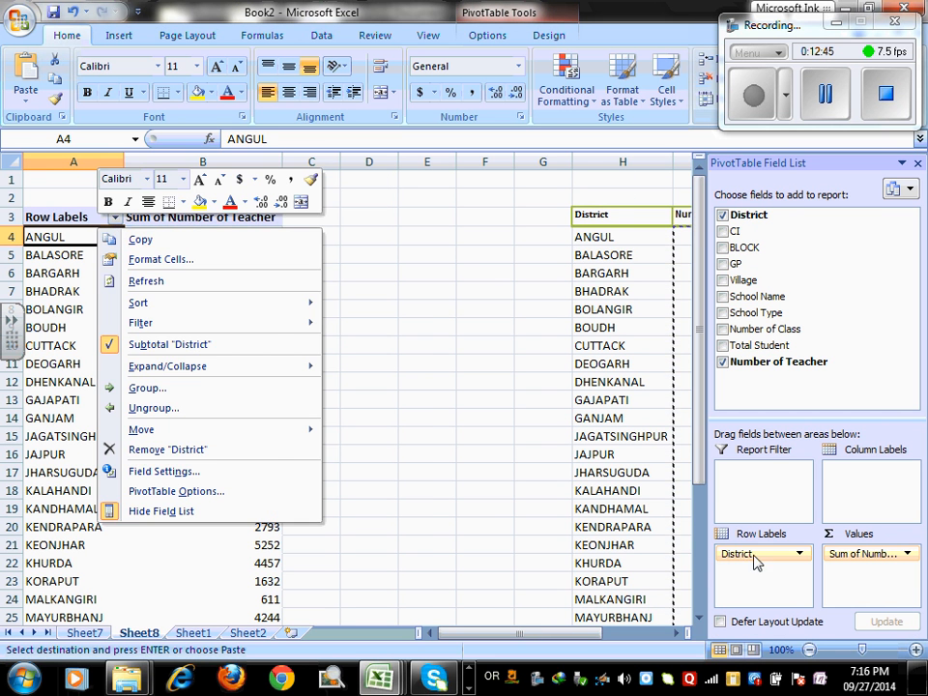
left_click_drag(757, 563, 793, 585)
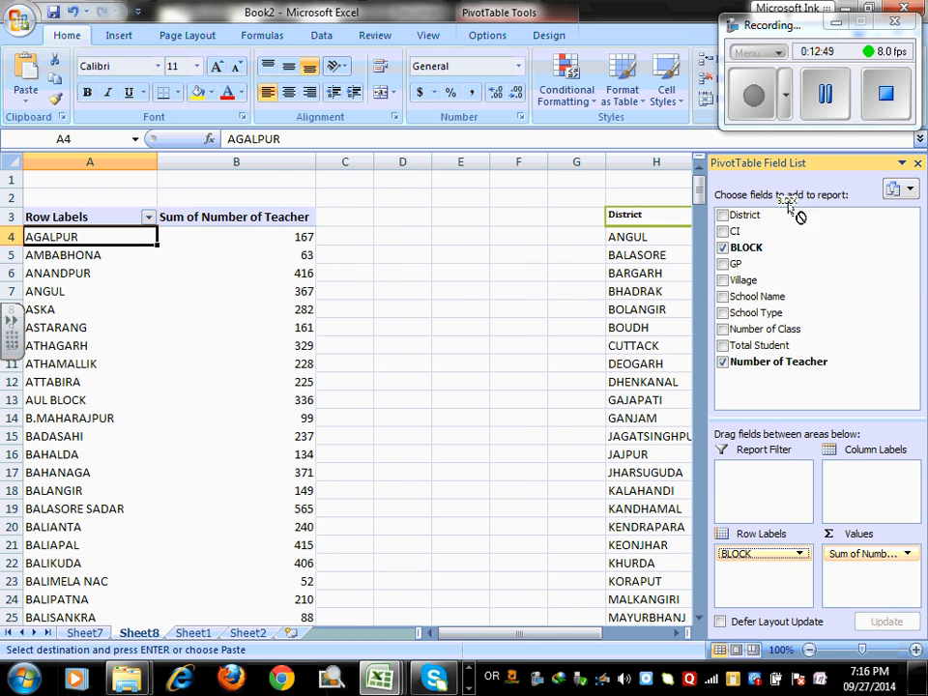
- Replace BLOCK with School Type in the pivot table's row labels and summarise Number of Teacher by Count
left_click_drag(794, 549, 837, 315)
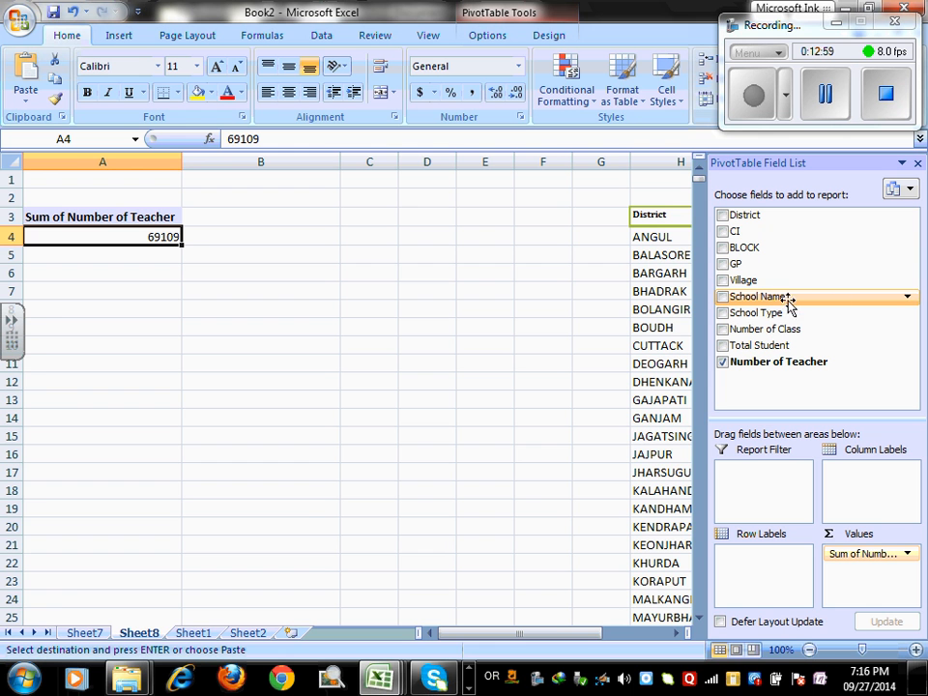
left_click_drag(779, 313, 774, 573)
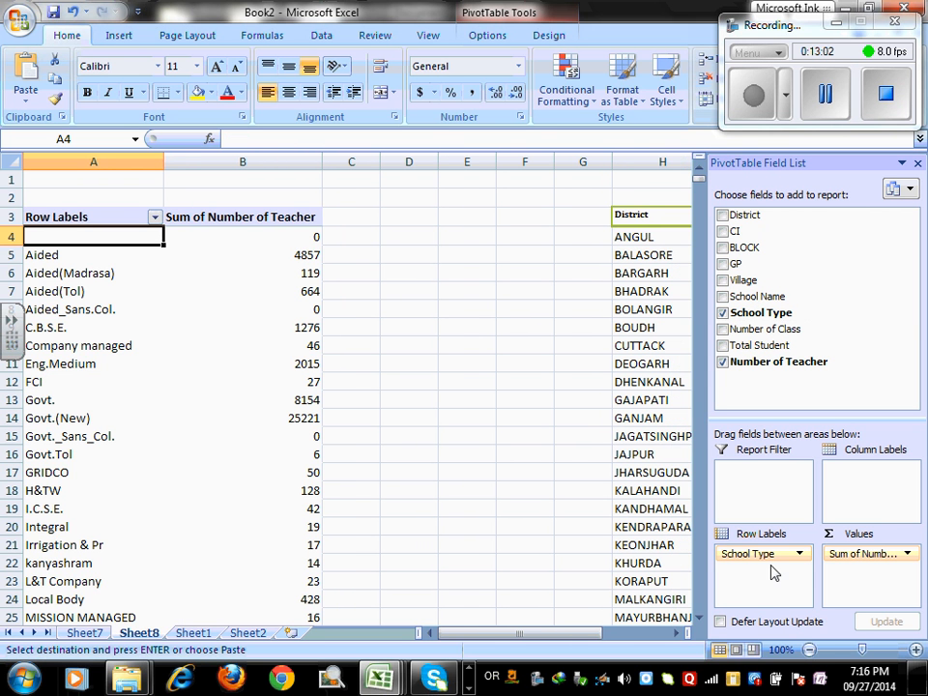
left_click(264, 261)
left_click(906, 553)
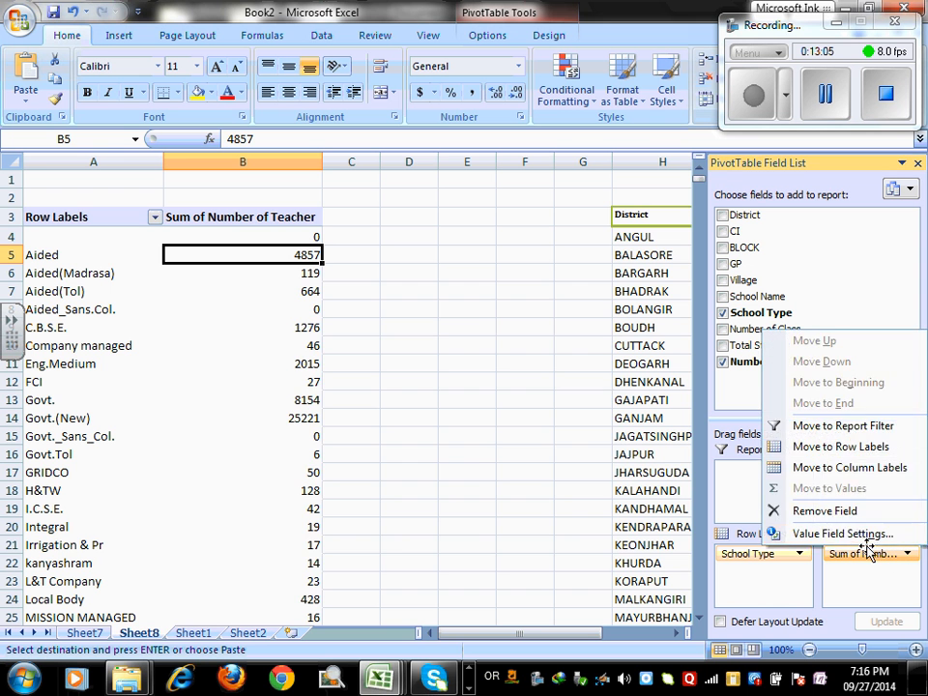
left_click(837, 539)
left_click(370, 481)
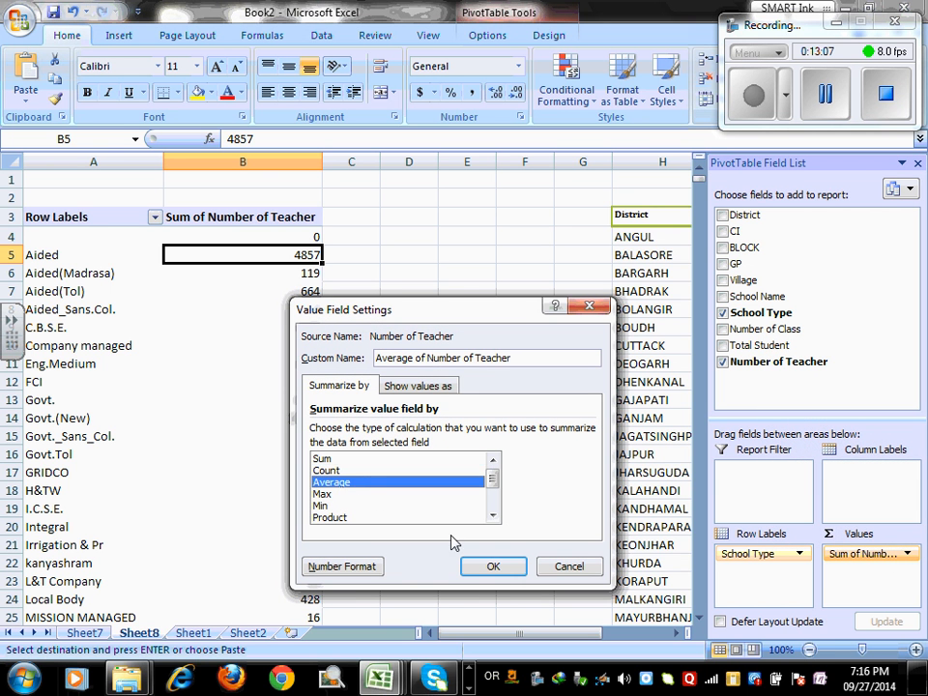
left_click(328, 470)
left_click(491, 566)
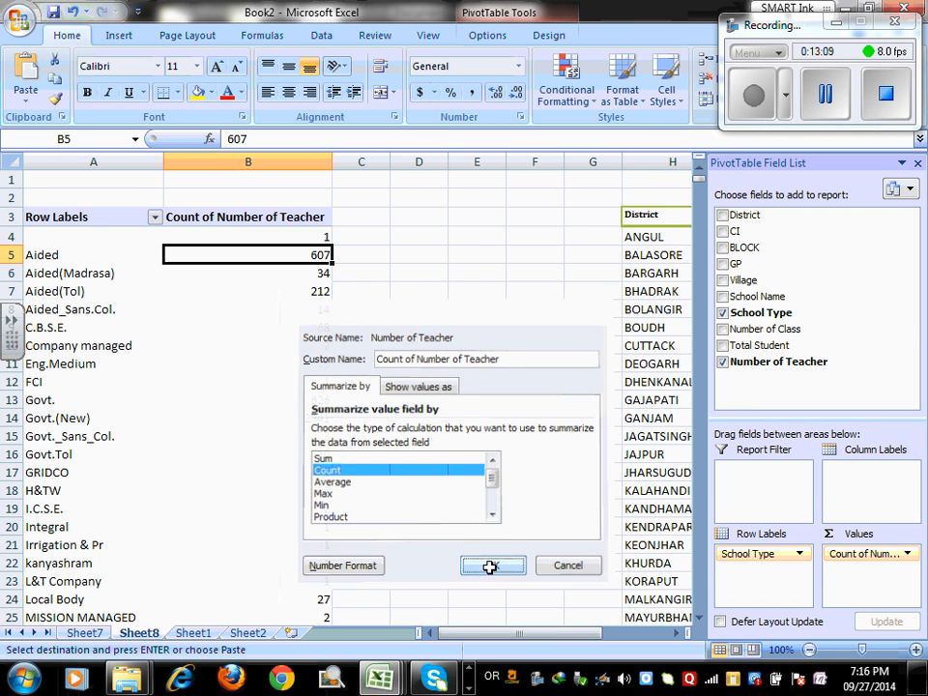
- Review the pivot table's counts for each school type, from Aided down to the grand total
left_click(346, 290)
left_click(306, 253)
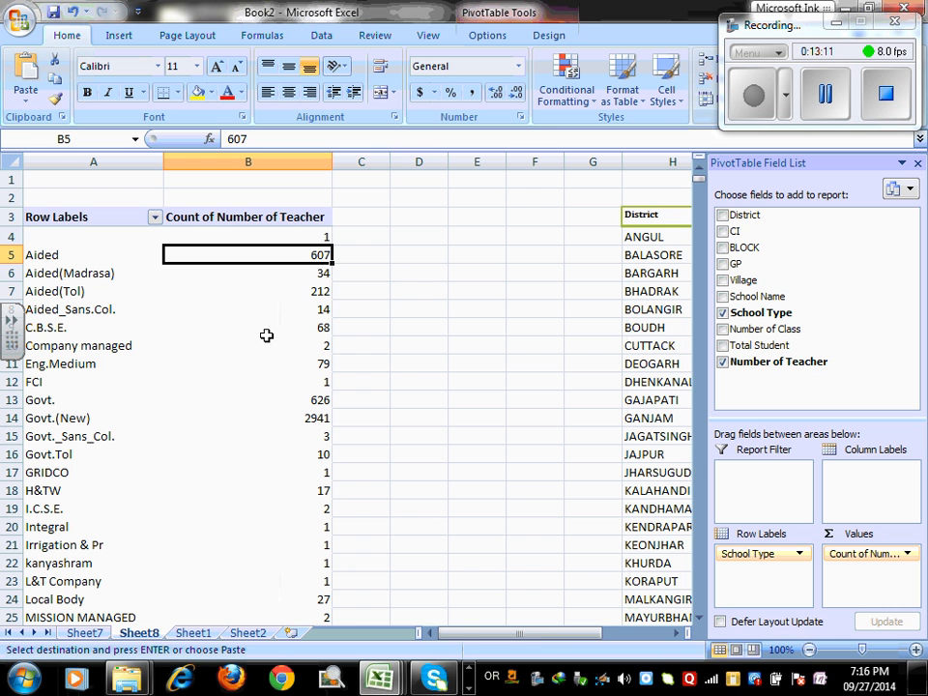
left_click(319, 277)
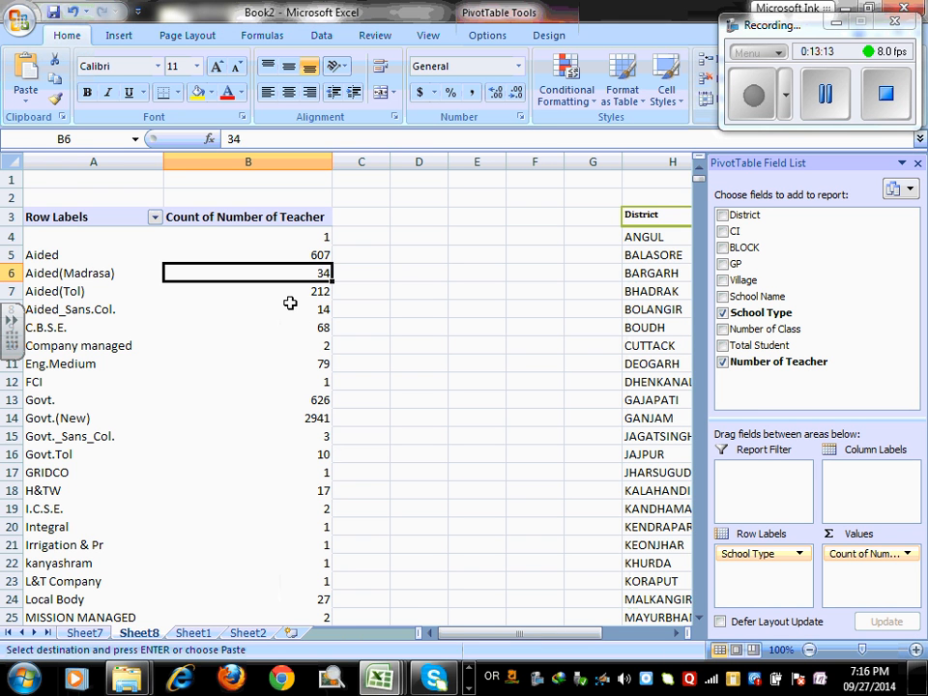
left_click(307, 292)
scroll(328, 383, "down", 11)
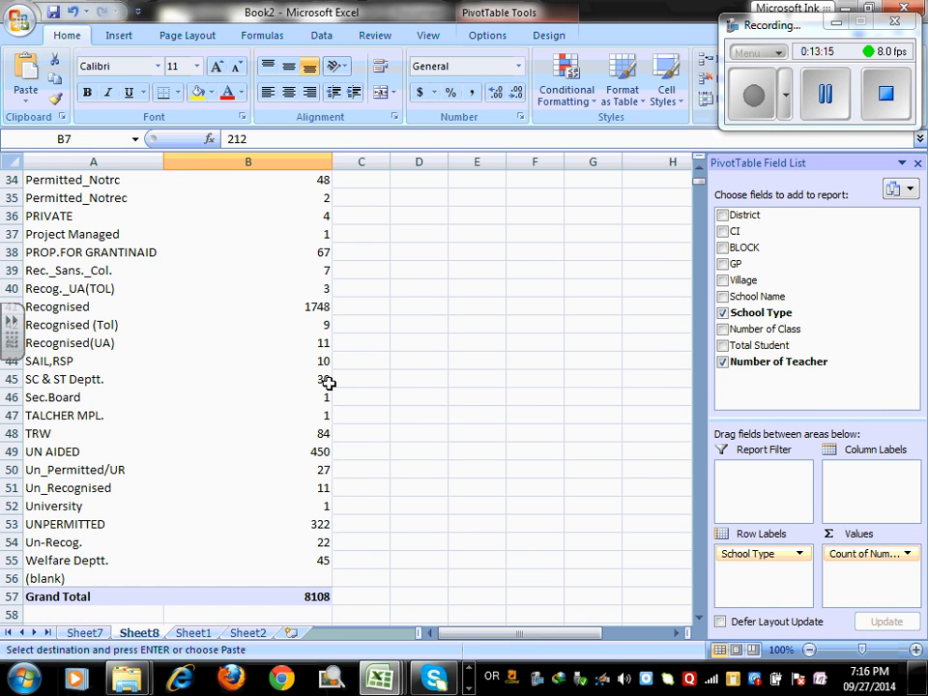
left_click(320, 307)
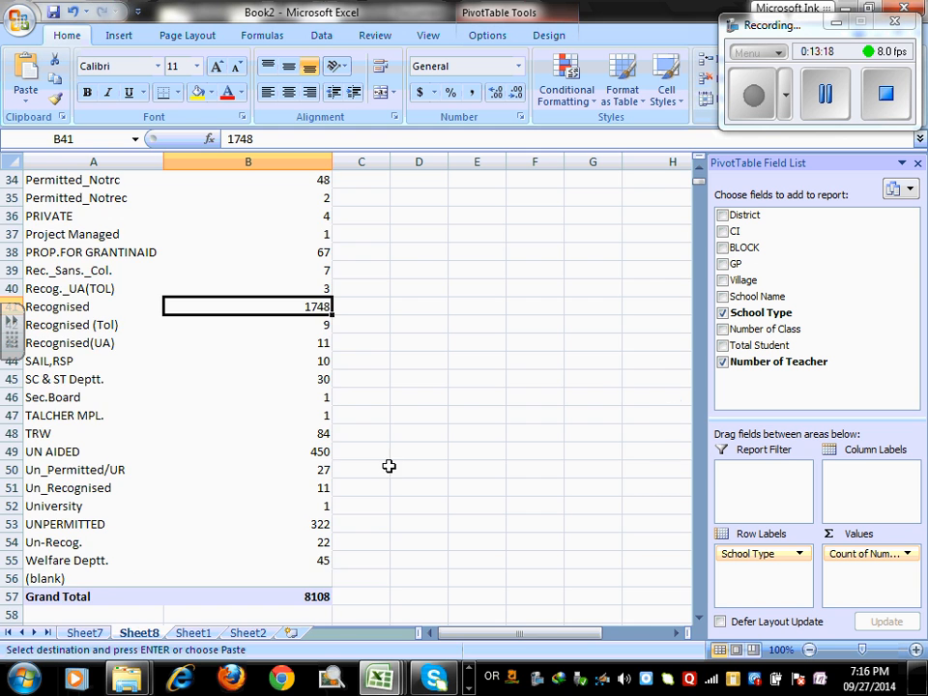
scroll(388, 466, "up", 11)
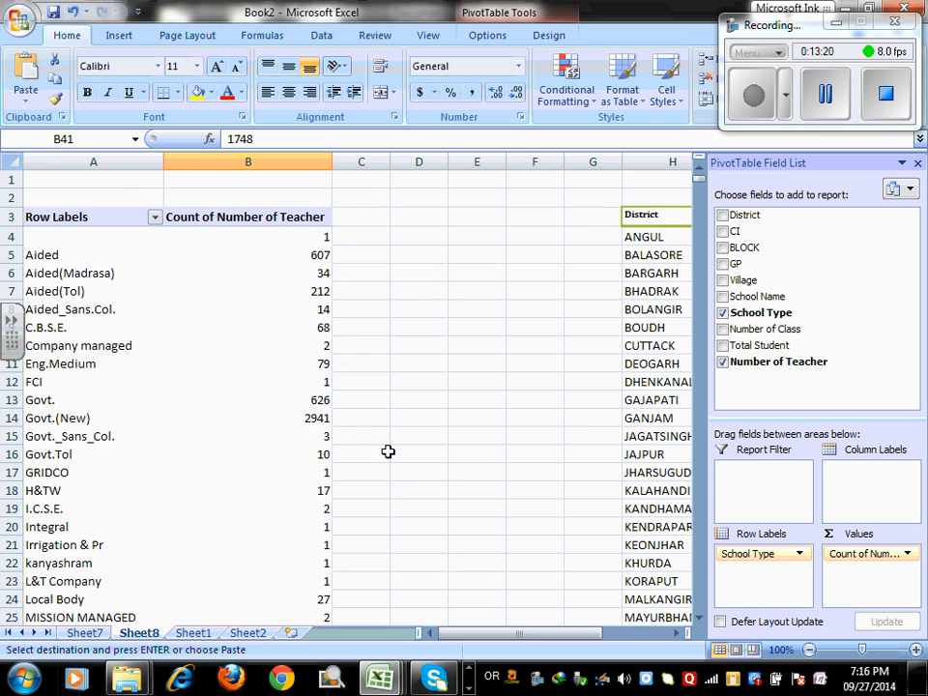
scroll(387, 452, "down", 13)
scroll(309, 406, "up", 6)
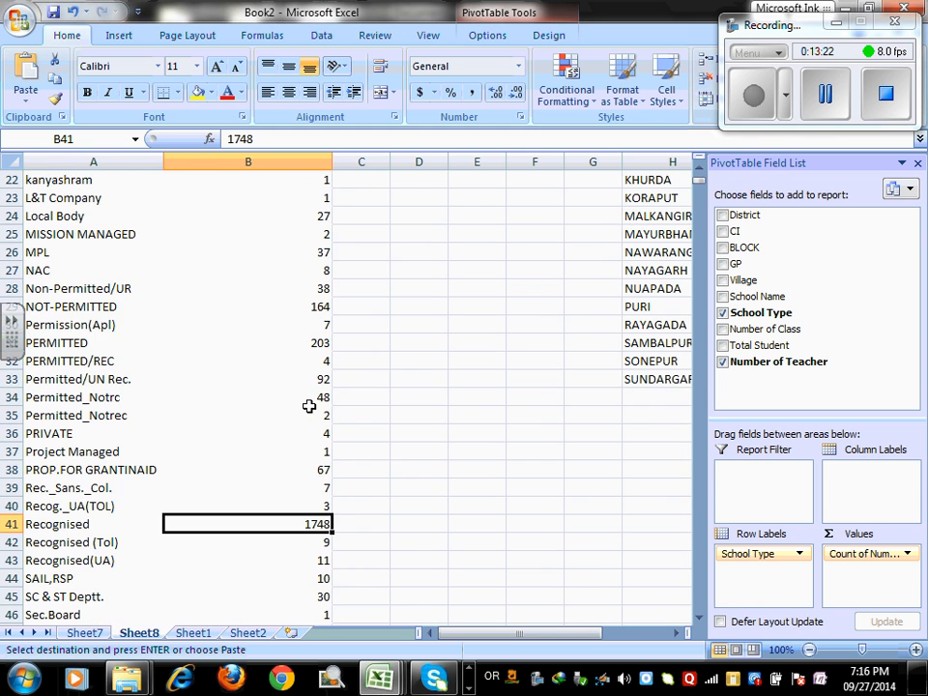
- Turn on filtering for the School Type column of the raw data on Sheet1
scroll(276, 551, "up", 7)
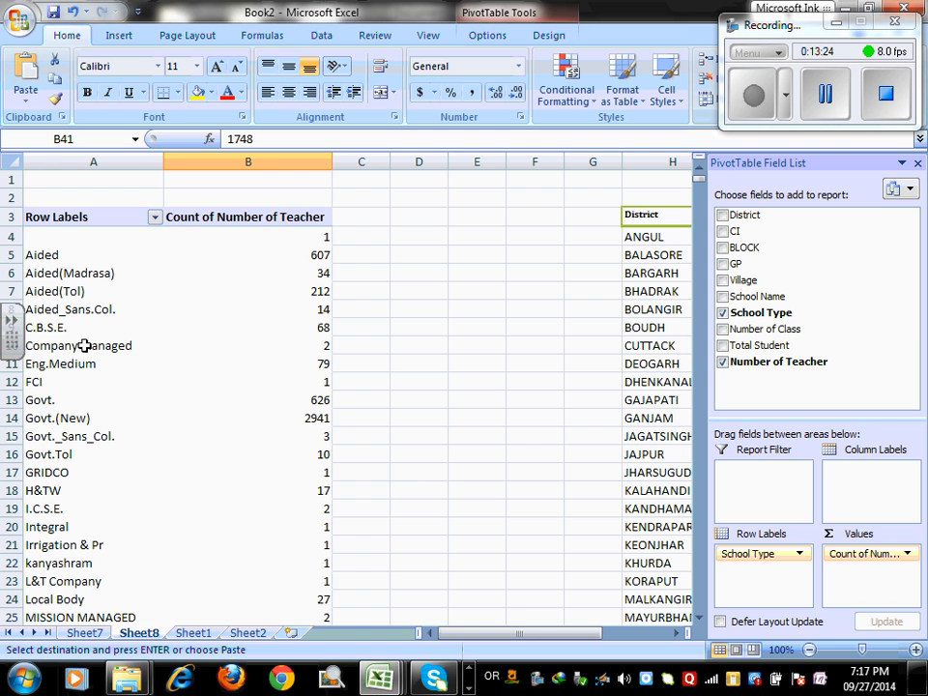
left_click(193, 633)
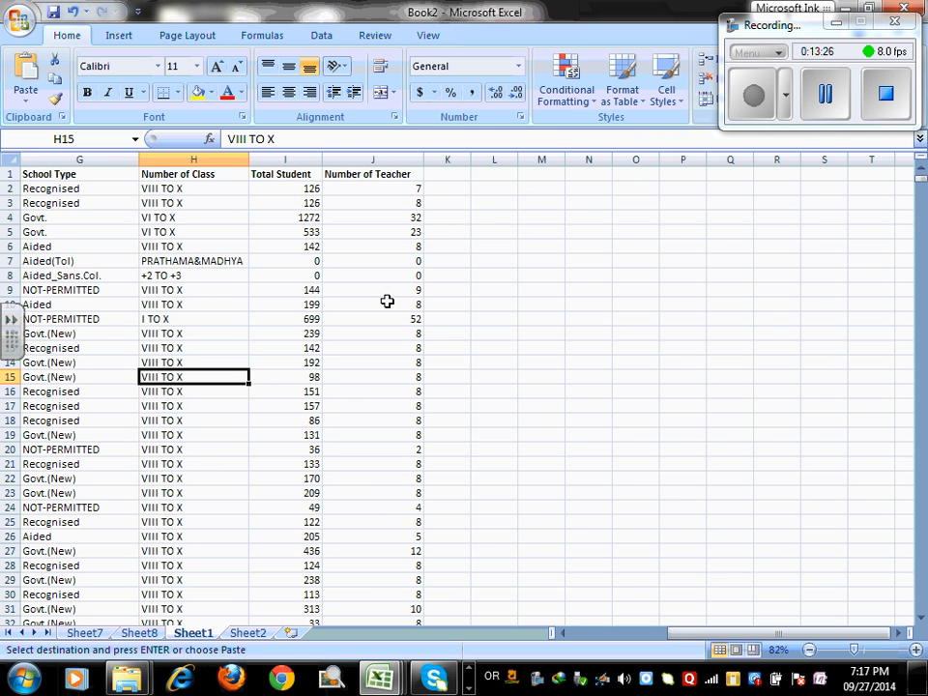
left_click(235, 636)
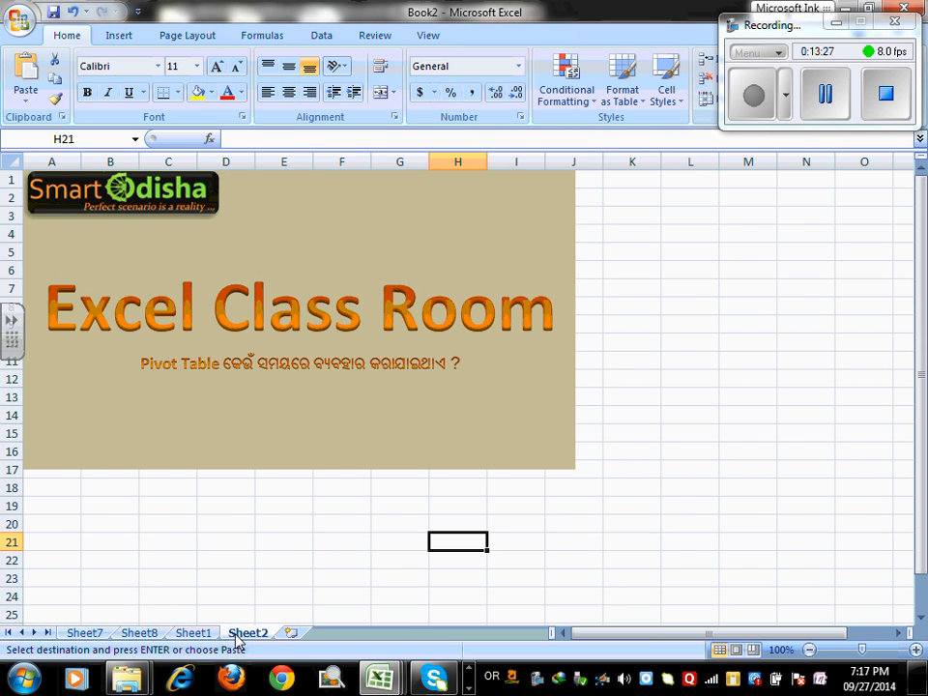
left_click(180, 634)
left_click_drag(642, 636, 667, 637)
left_click(299, 156)
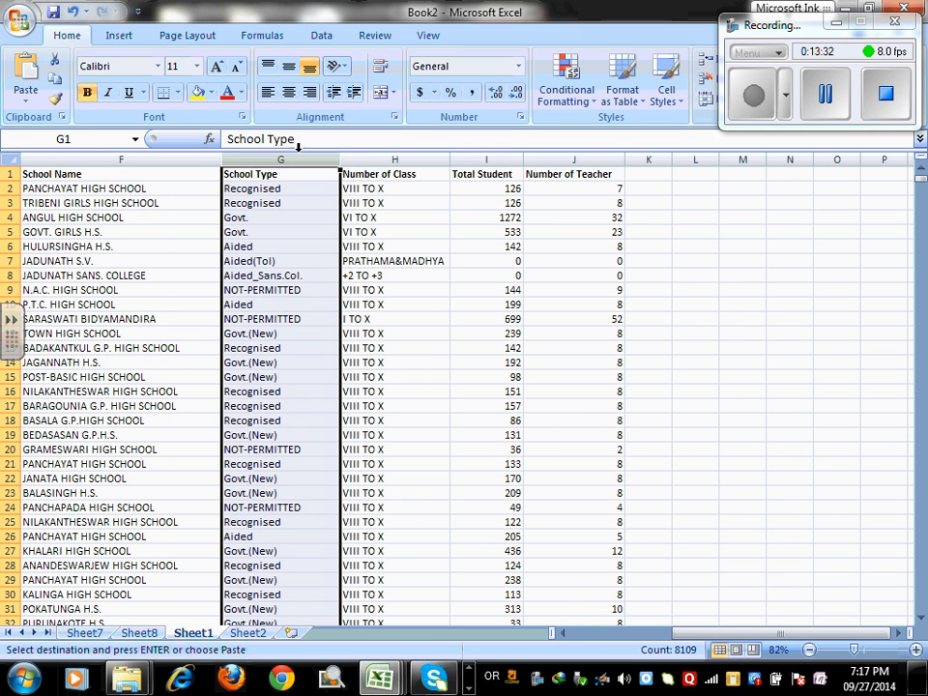
left_click(323, 36)
left_click(440, 82)
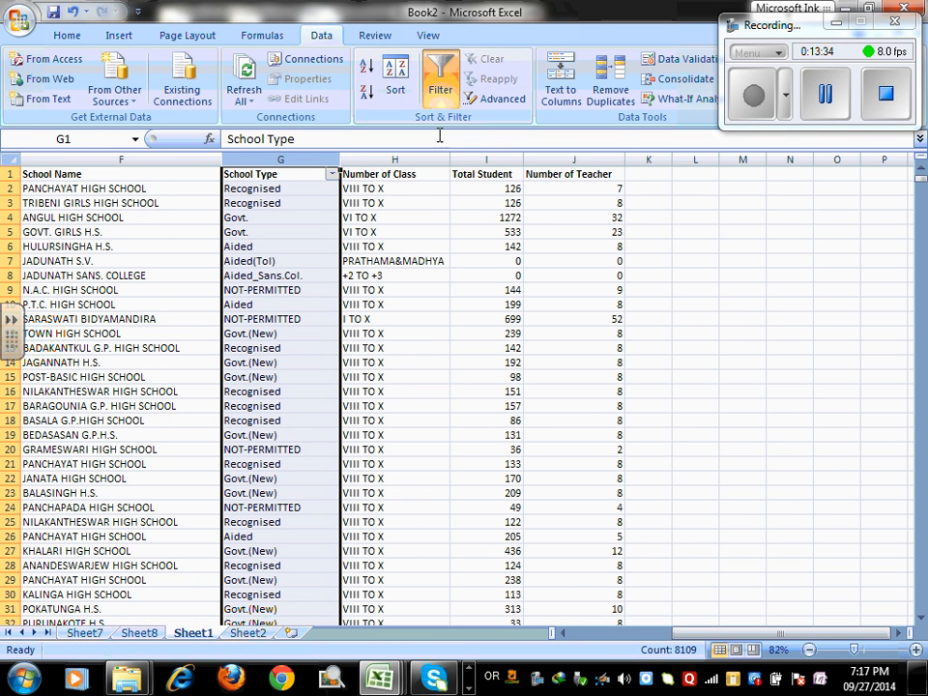
- Filter the School Type column to show only C.B.S.E. schools
left_click(331, 174)
left_click(406, 316)
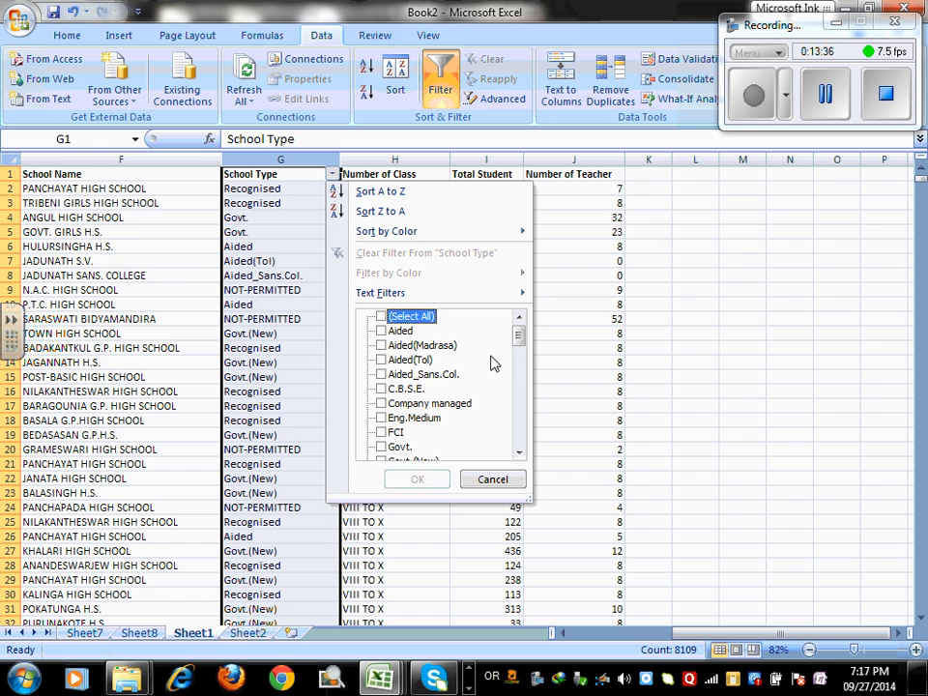
left_click(411, 388)
left_click(437, 480)
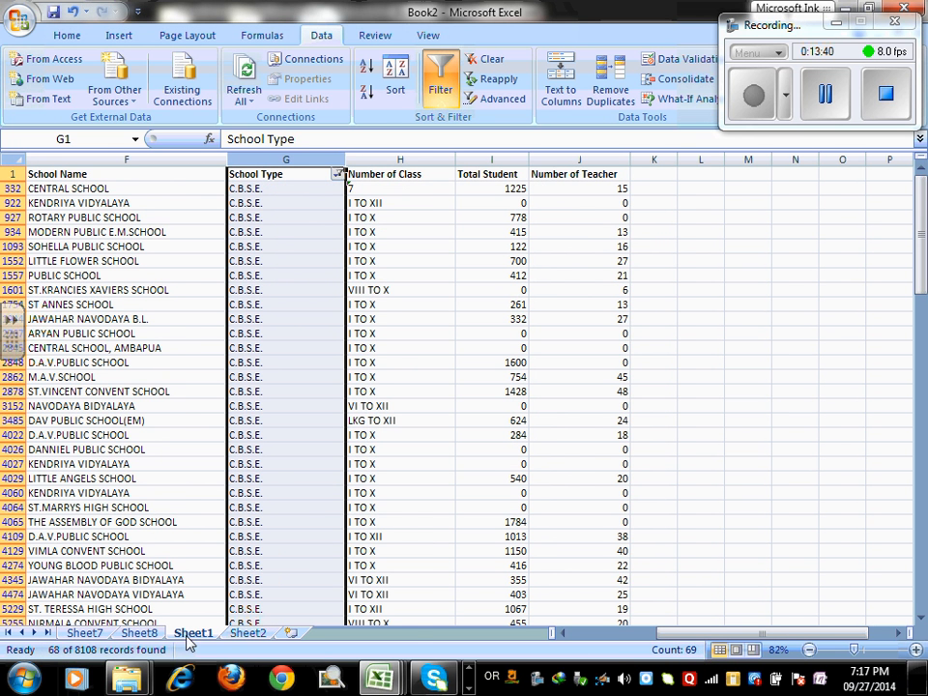
- Compare the pivot table's C.B.S.E. count on Sheet8 with the number of filtered C.B.S.E. records on Sheet1
left_click(143, 633)
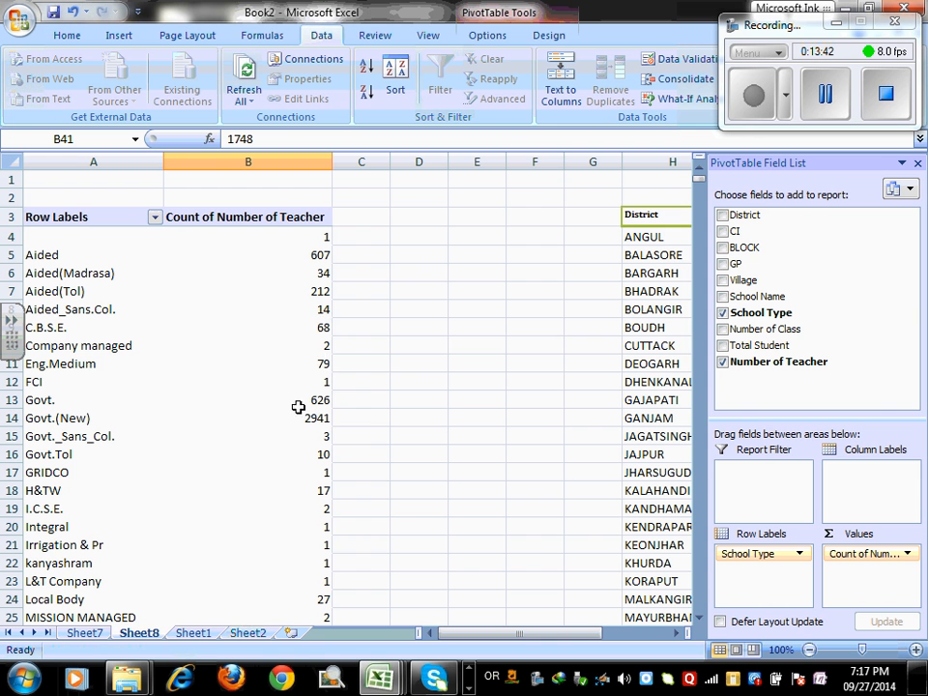
left_click(312, 326)
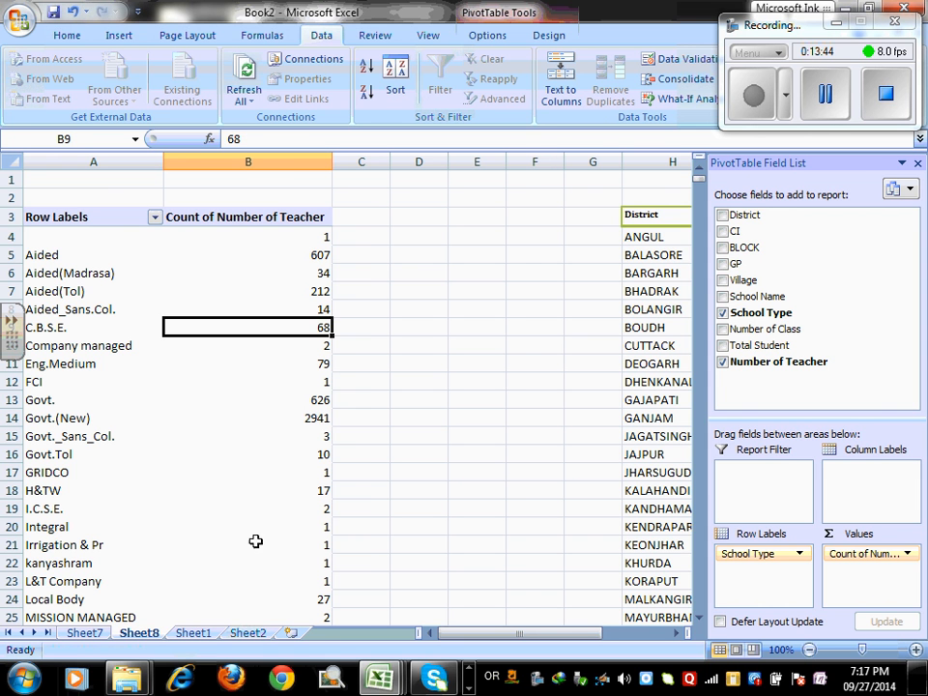
left_click(197, 633)
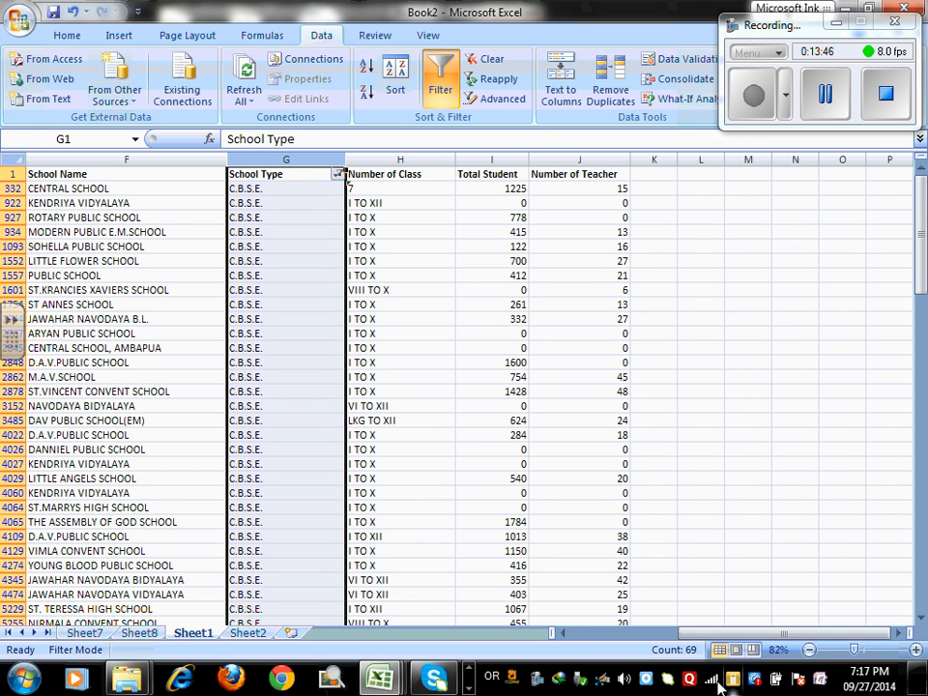
left_click(261, 189)
key("ctrl+shift+Down")
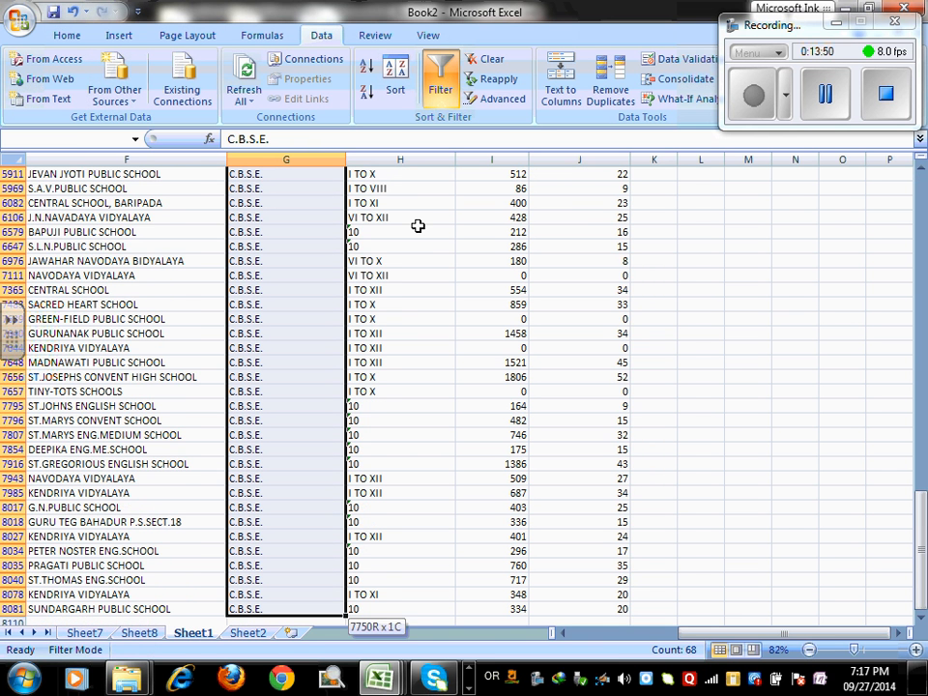
scroll(417, 225, "up", 11)
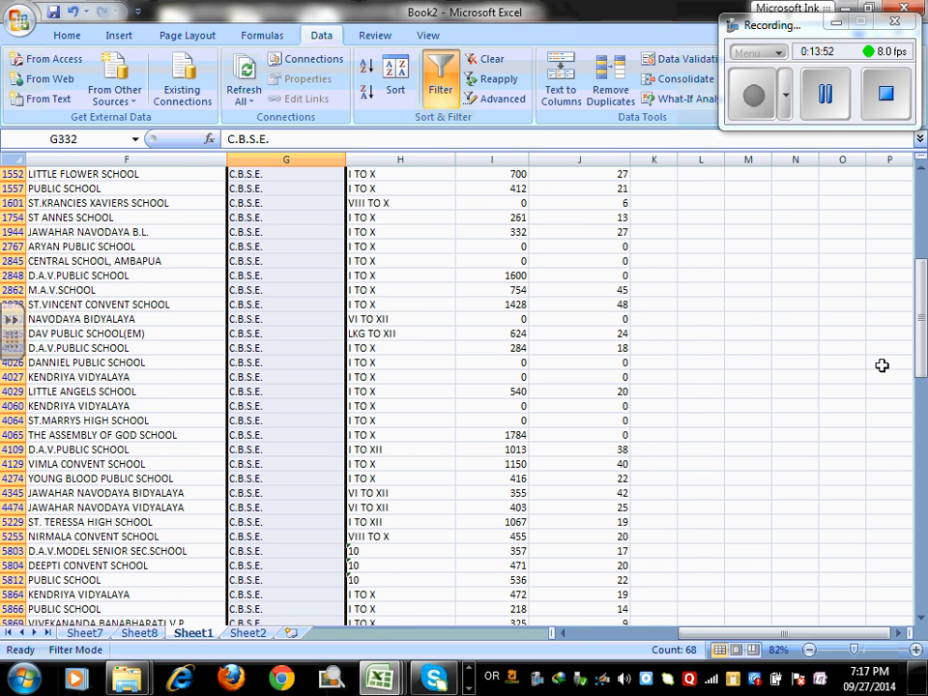
left_click_drag(920, 367, 920, 282)
left_click(546, 332)
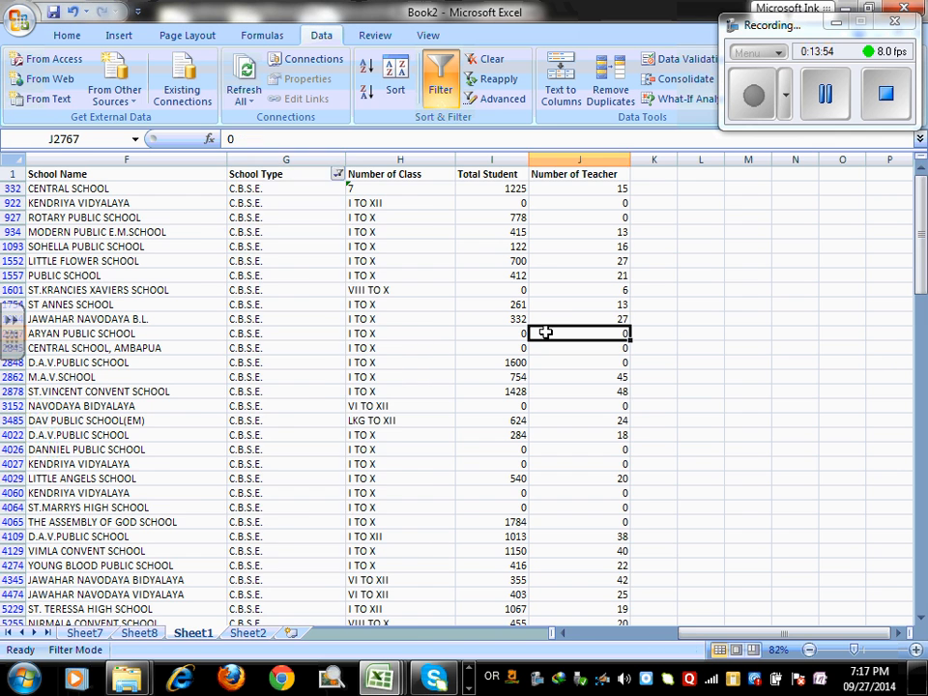
- Return to Sheet8 and close the PivotTable Field List
left_click(138, 633)
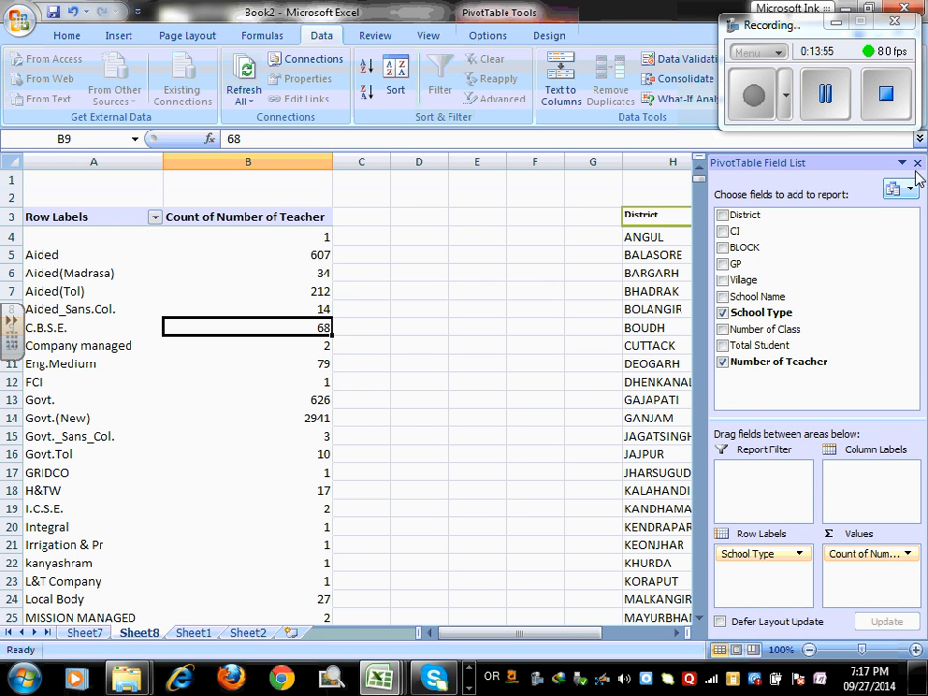
left_click(917, 165)
left_click(495, 324)
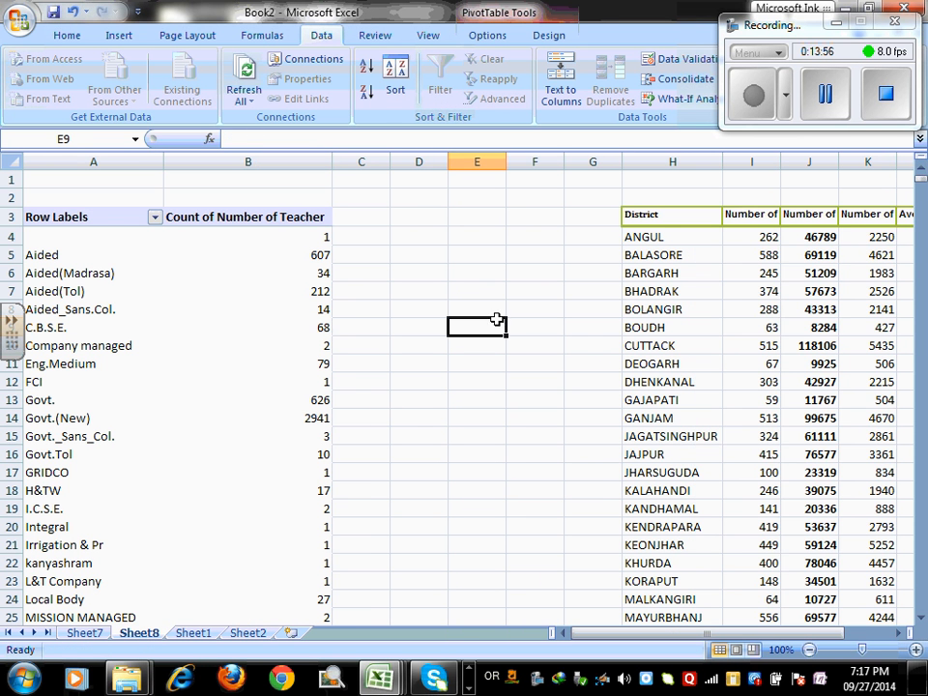
- Look over the title slide on Sheet2, the filtered records on Sheet1, the pivot table on Sheet8 and the headings on Sheet7
left_click(244, 635)
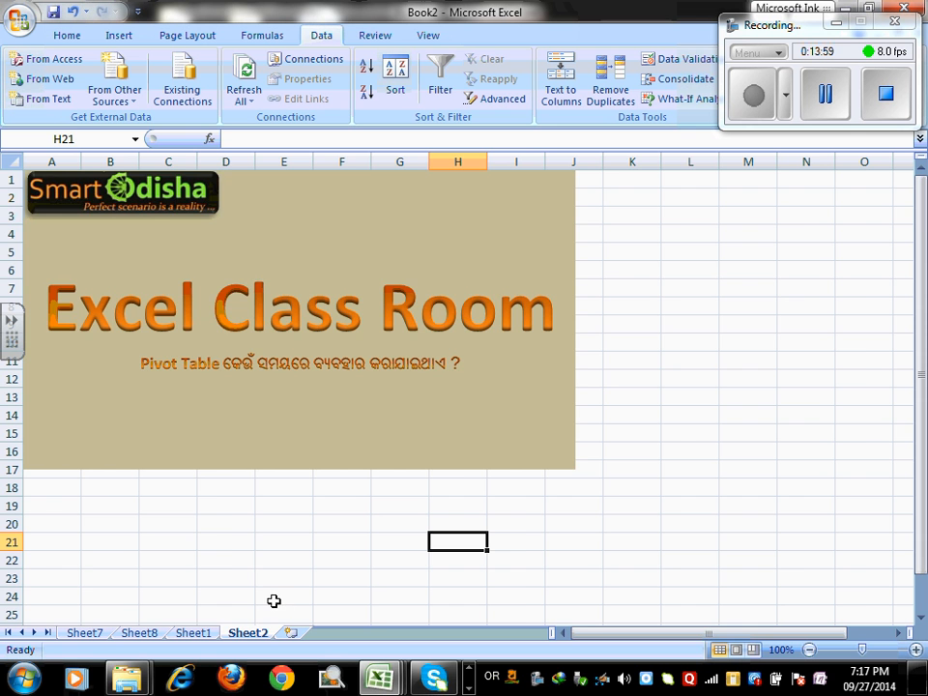
left_click(188, 634)
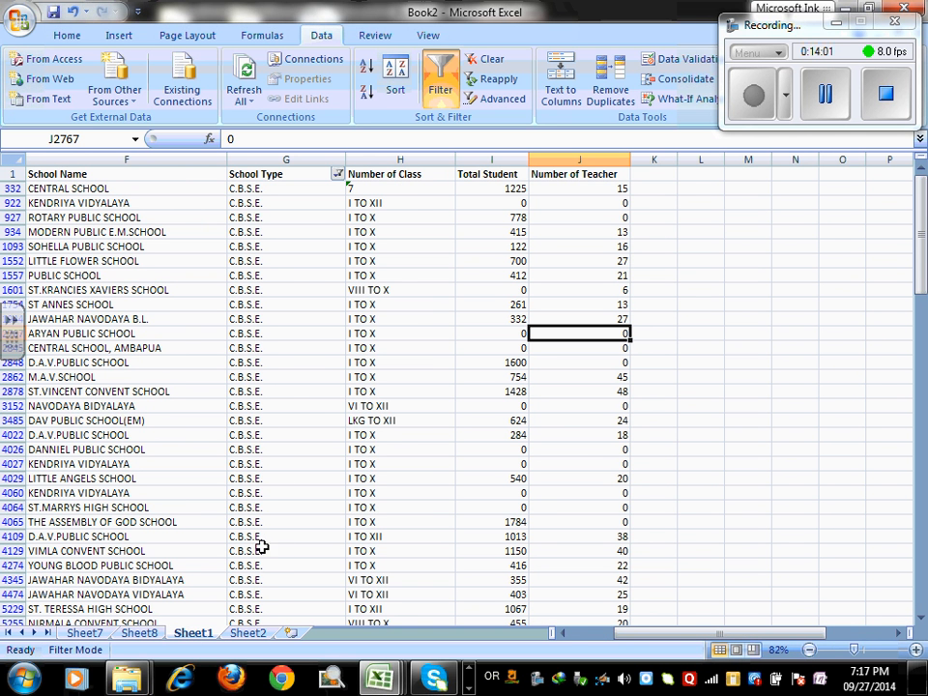
left_click(139, 633)
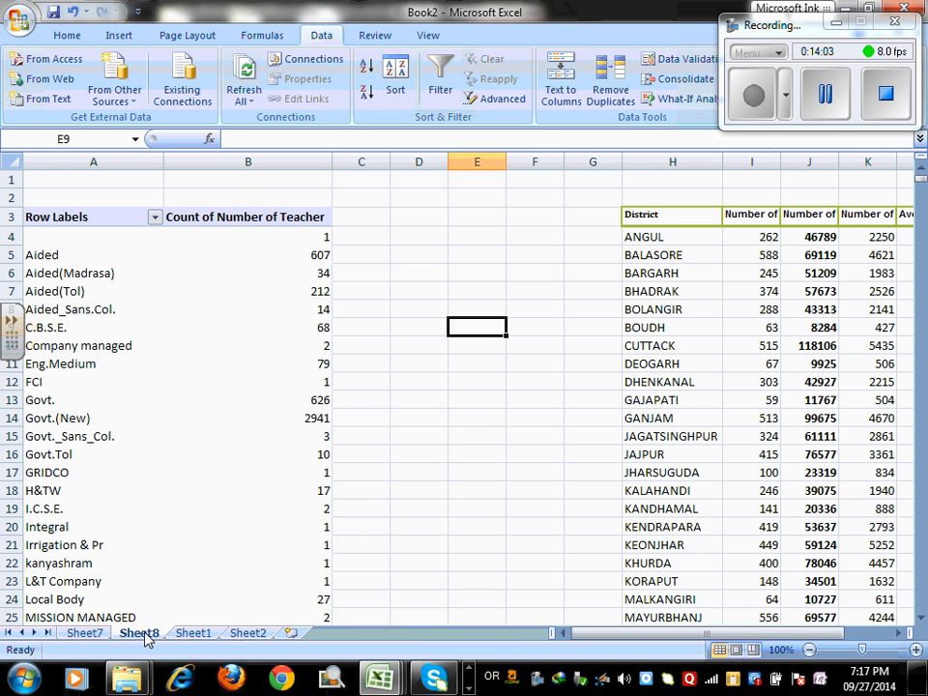
left_click(98, 641)
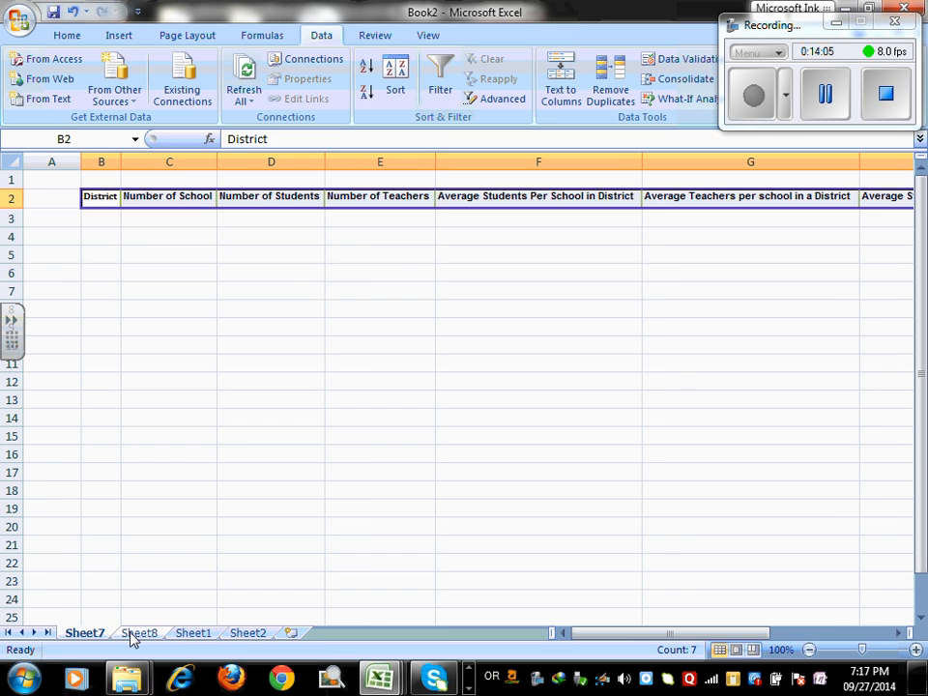
left_click(138, 638)
left_click(194, 633)
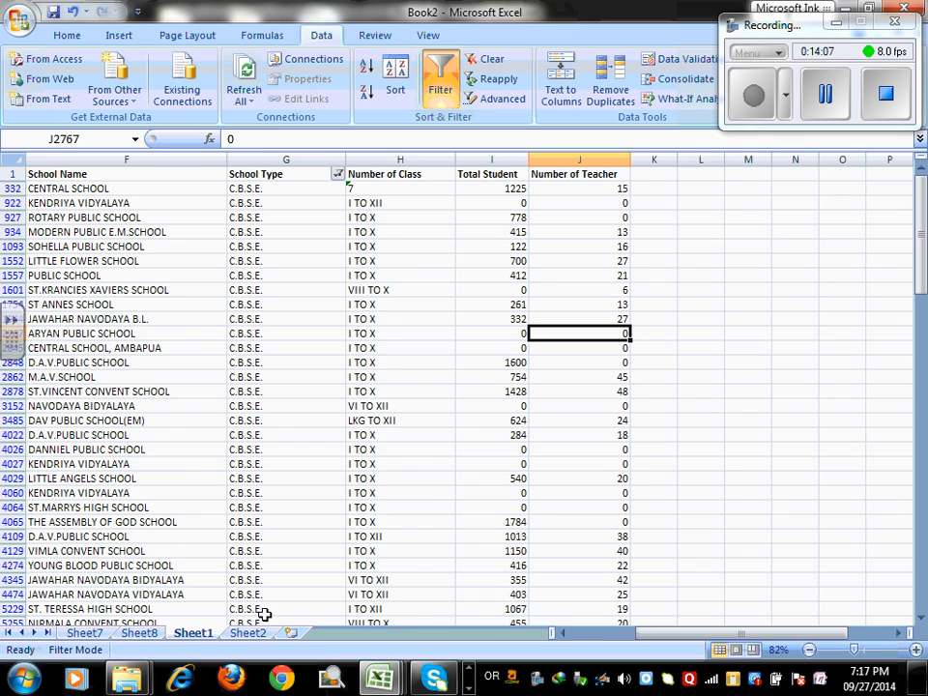
left_click_drag(634, 633, 798, 637)
left_click(411, 302)
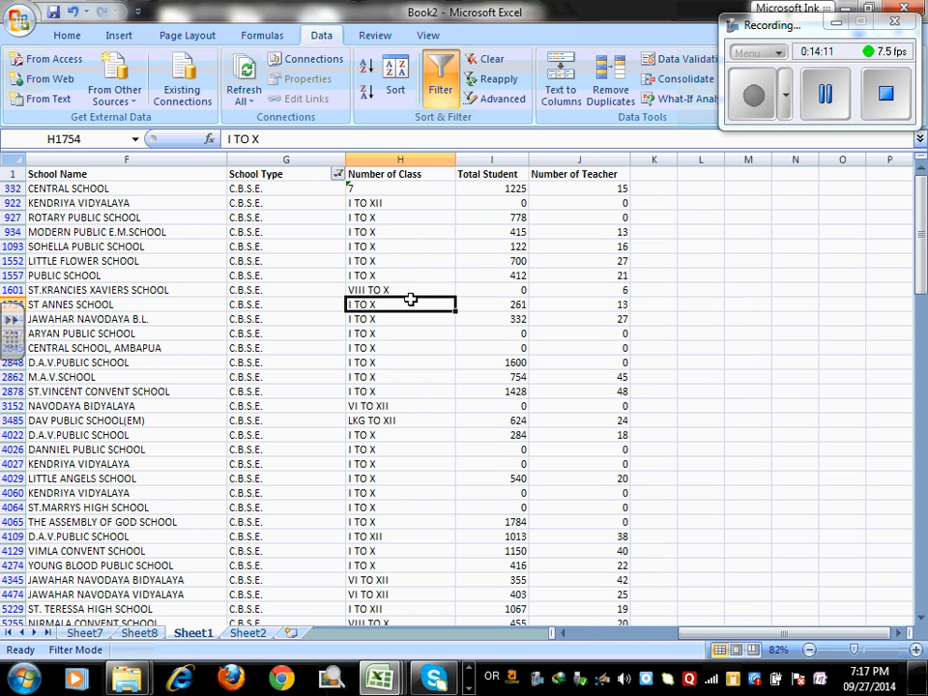
left_click(232, 638)
left_click(145, 638)
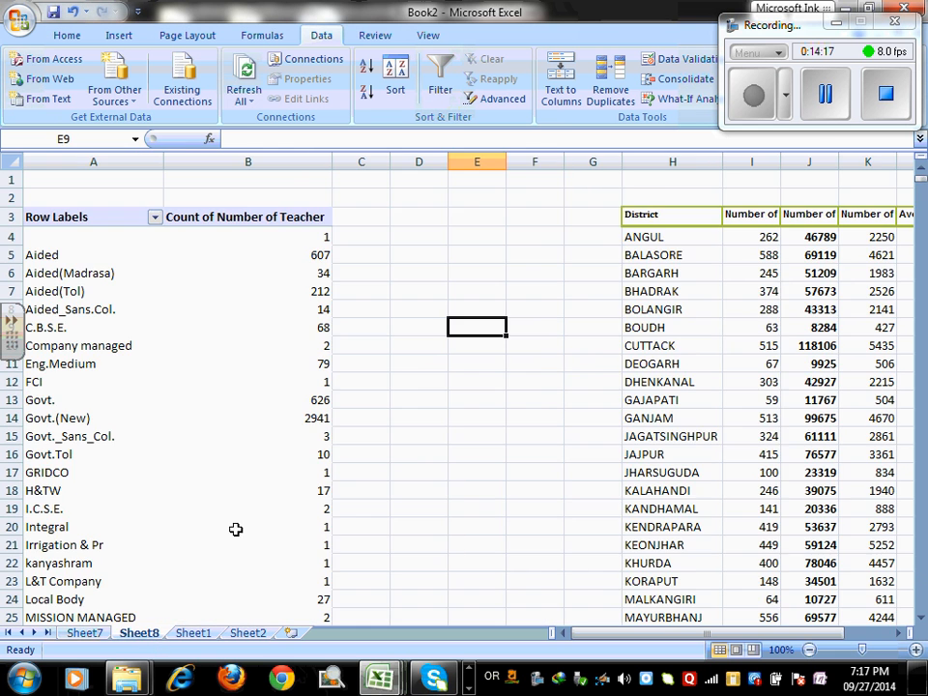
left_click(83, 634)
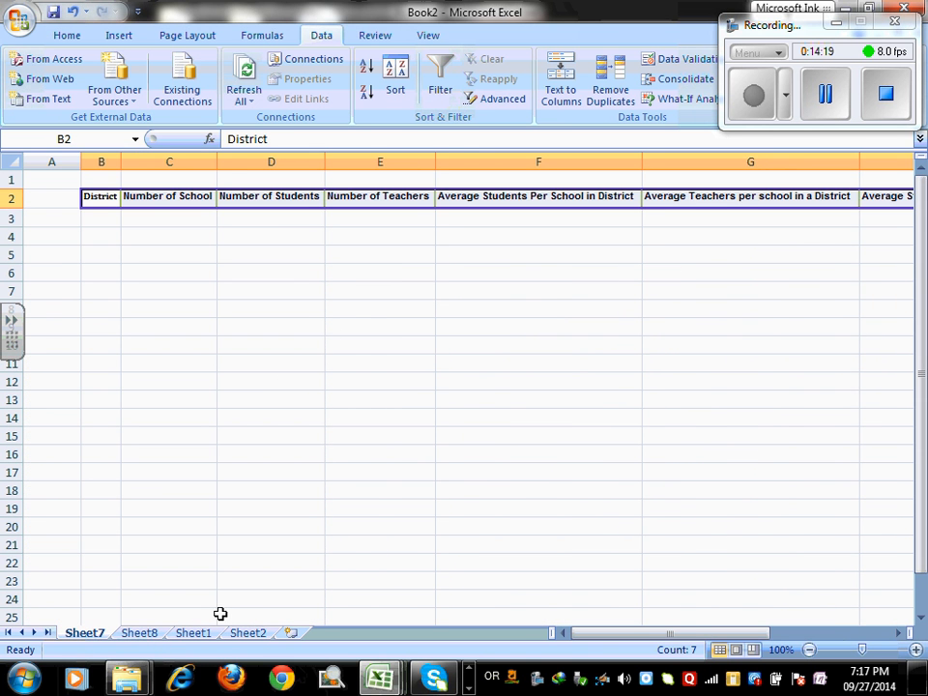
left_click(145, 636)
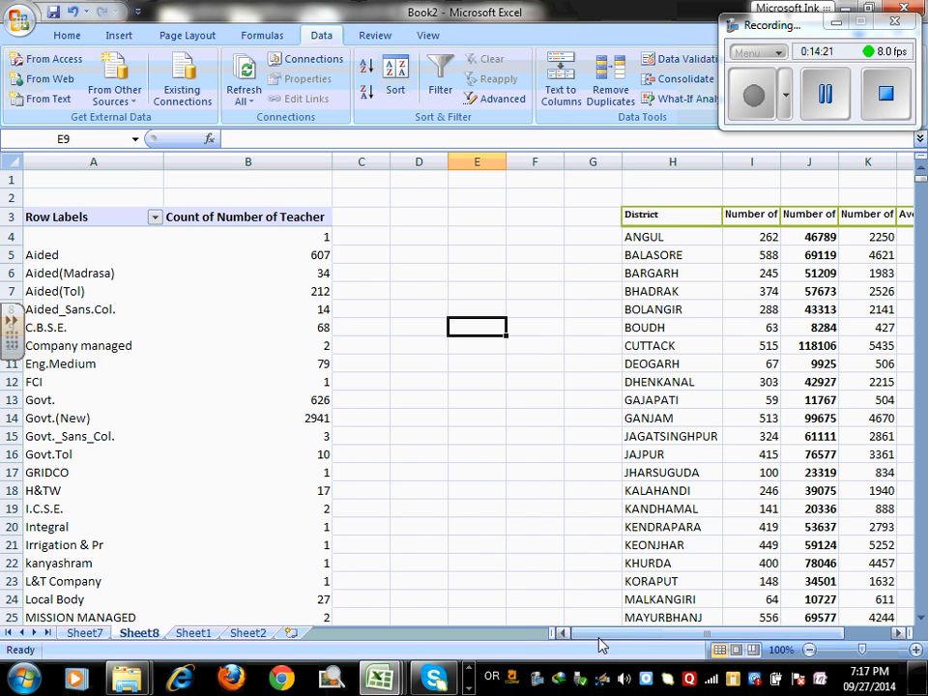
- AutoFit columns I to N of the district summary table on Sheet8 so the full headings fit
left_click_drag(599, 645, 619, 646)
left_click(500, 214)
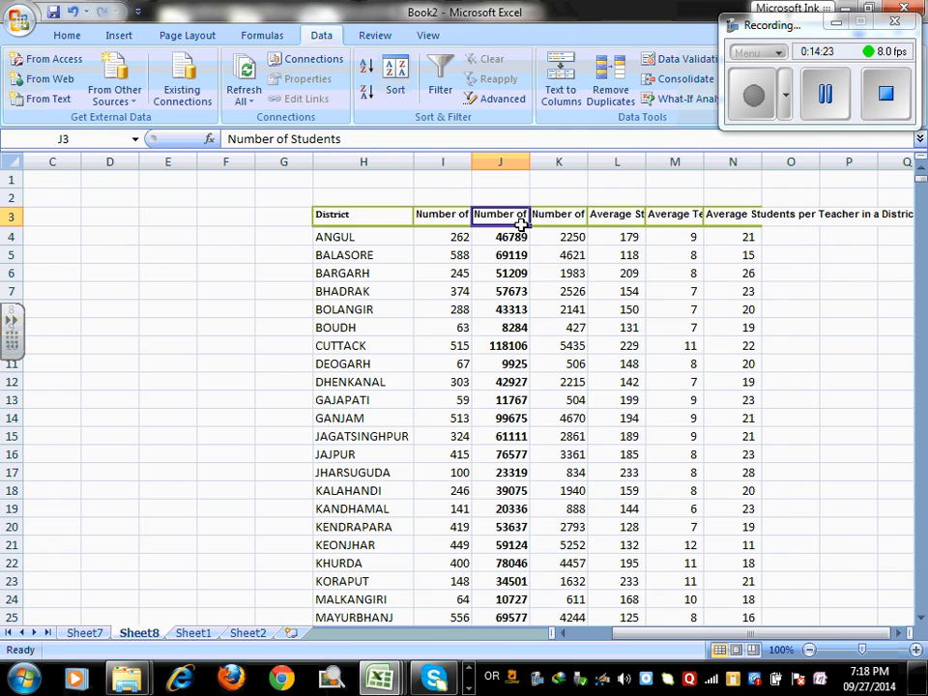
left_click_drag(448, 157, 732, 161)
double_click(471, 160)
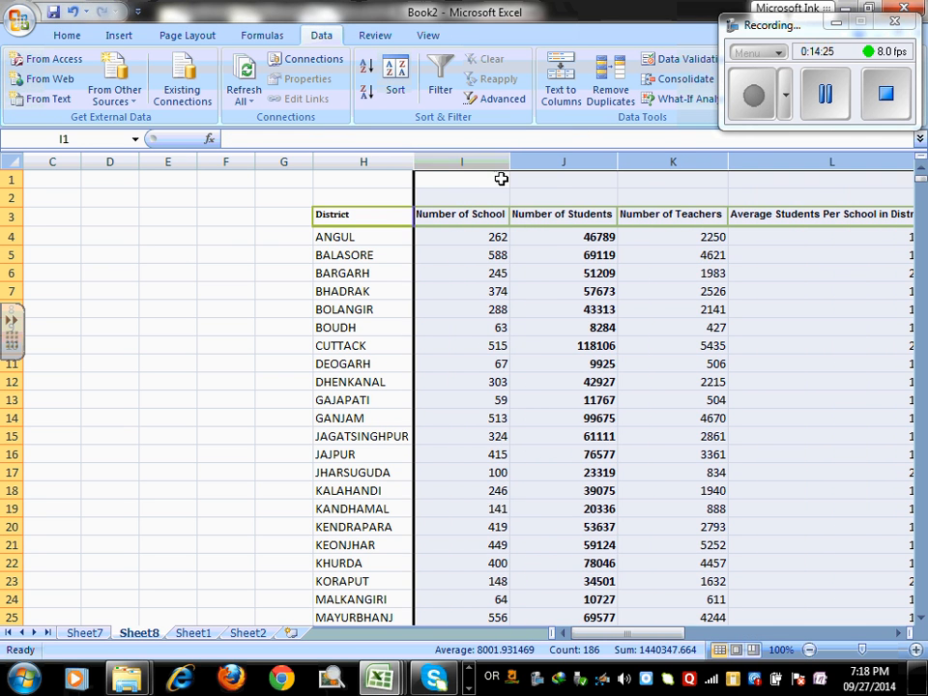
- Examine the District, Number of School, Number of Students and Number of Teachers columns of the district summary table
left_click(899, 633)
left_click(899, 634)
left_click(899, 634)
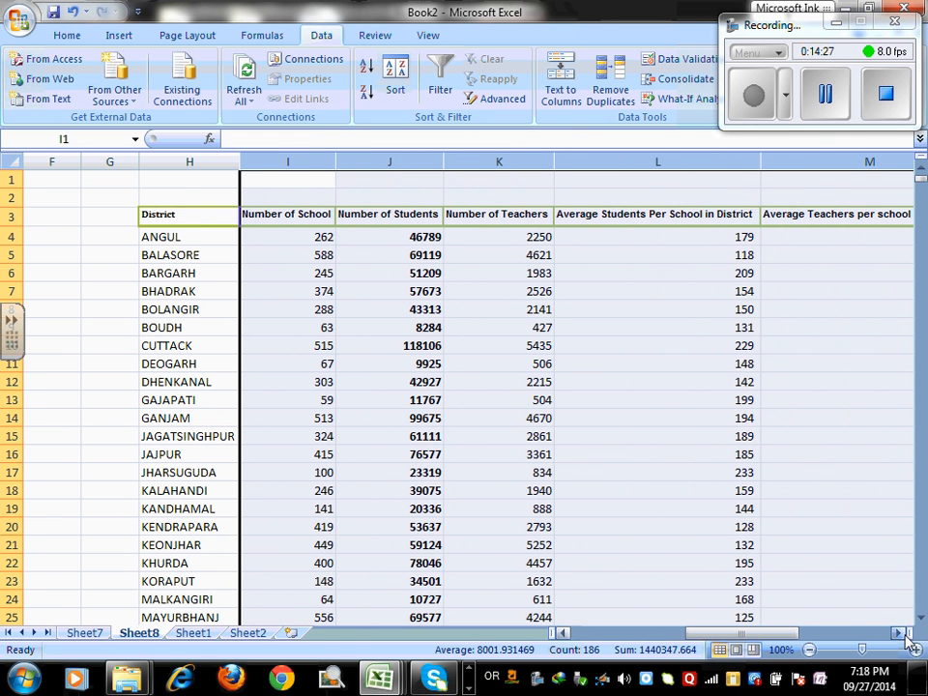
key("Down")
key("Down")
key("Down")
key("Up")
key("Right")
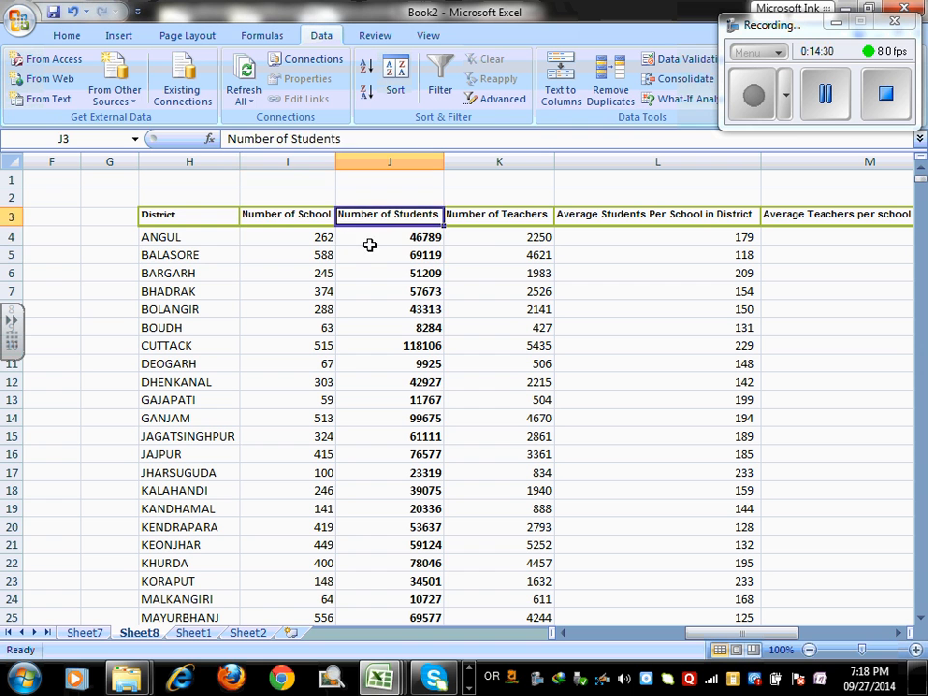
key("Down")
key("Down")
key("Left")
key("Left")
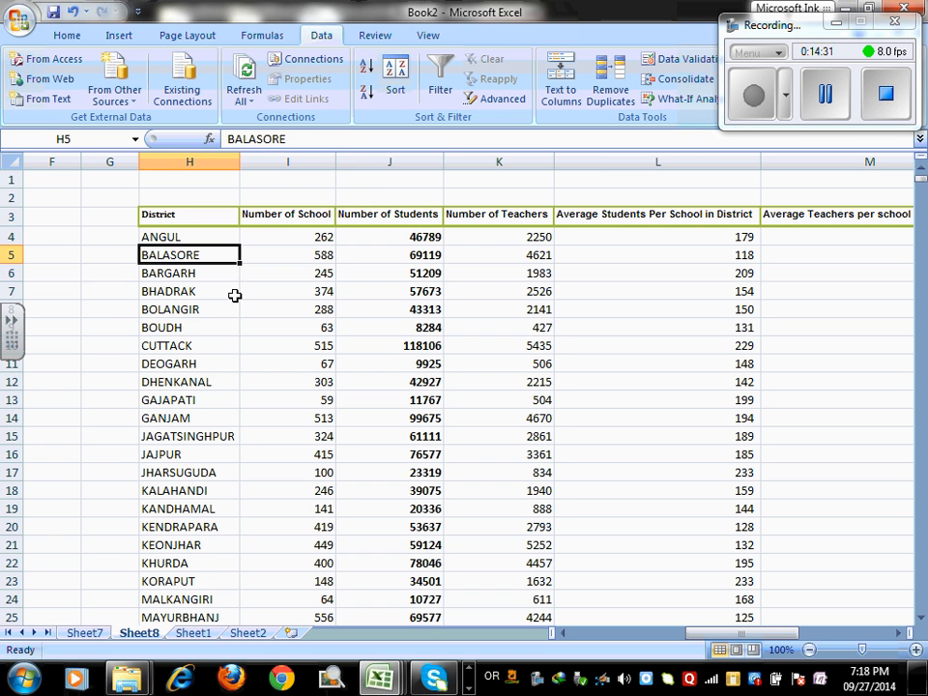
left_click(523, 220)
left_click(532, 257)
- Examine the table's averages for students per school, teachers per school and students per teacher in each district
left_click(601, 214)
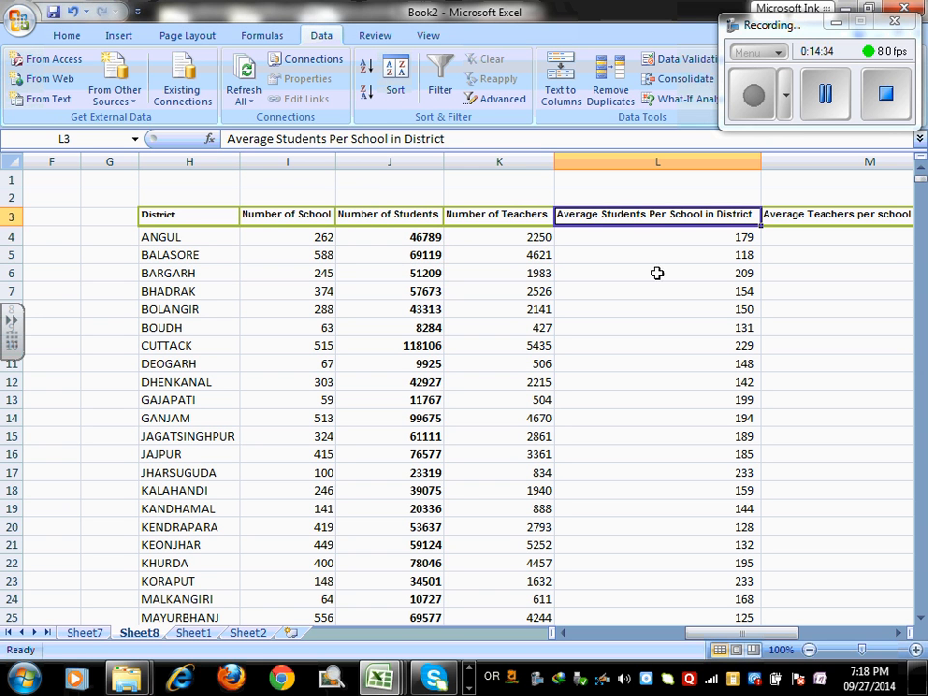
left_click(676, 255)
left_click(818, 214)
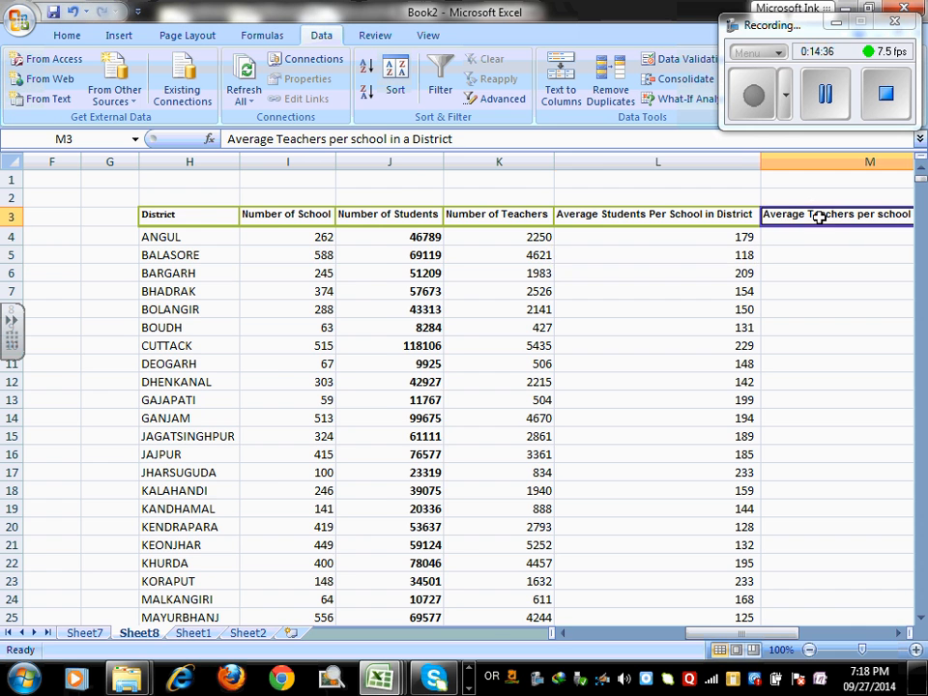
scroll(628, 386, "right", 3)
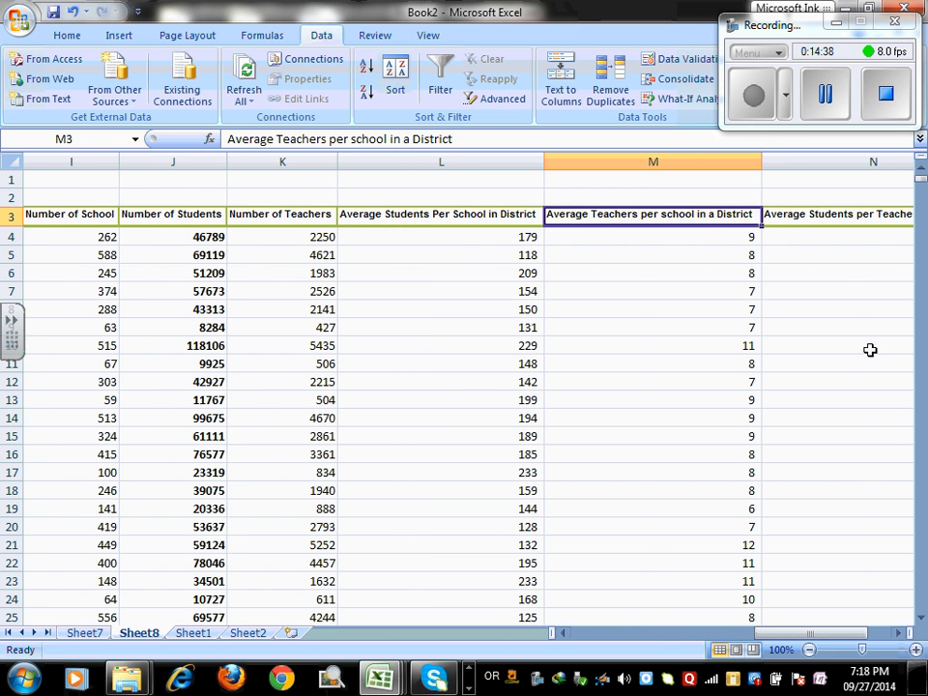
left_click(845, 225)
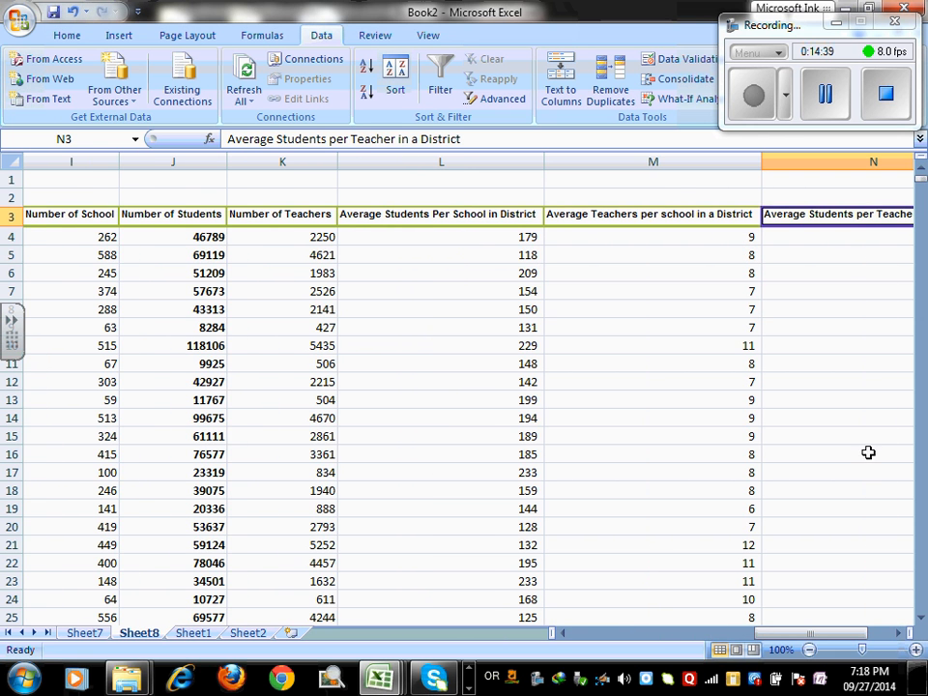
left_click(897, 634)
left_click(897, 633)
left_click(897, 633)
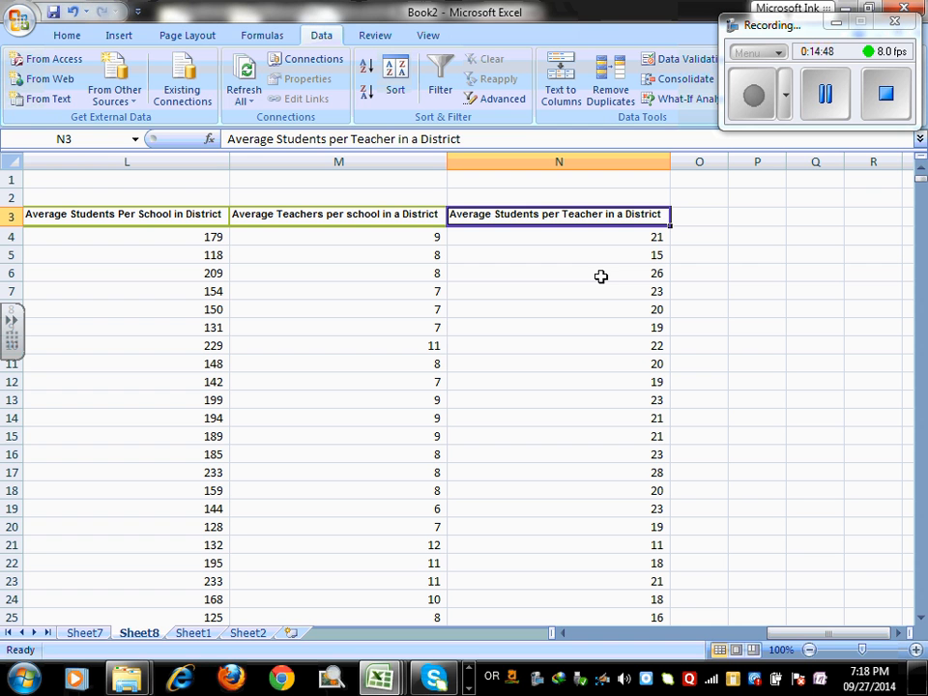
type("S")
key("BackSpace")
type("tu")
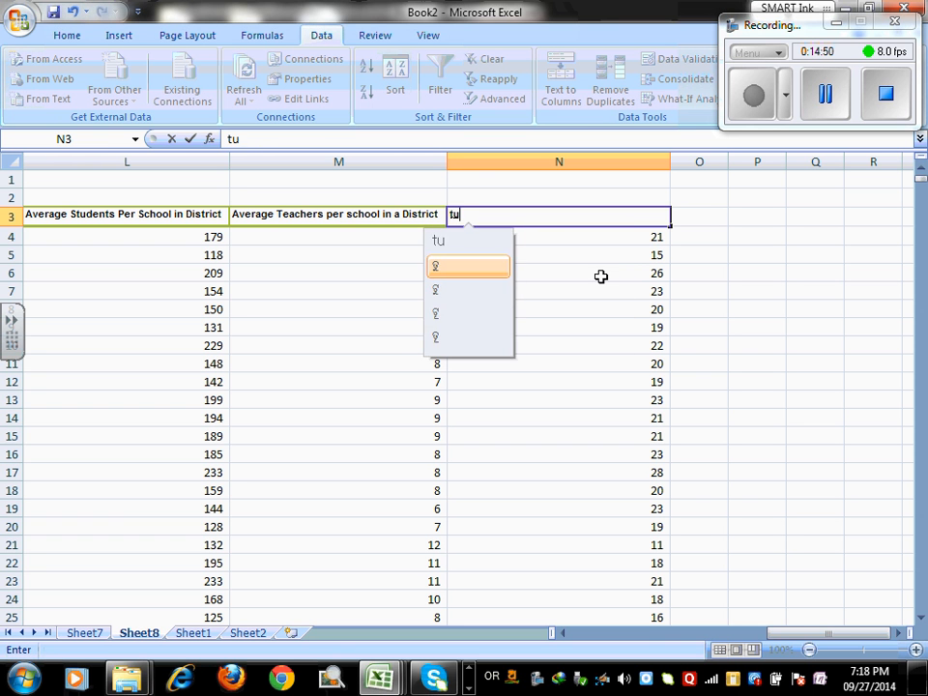
key("BackSpace")
key("BackSpace")
key("Escape")
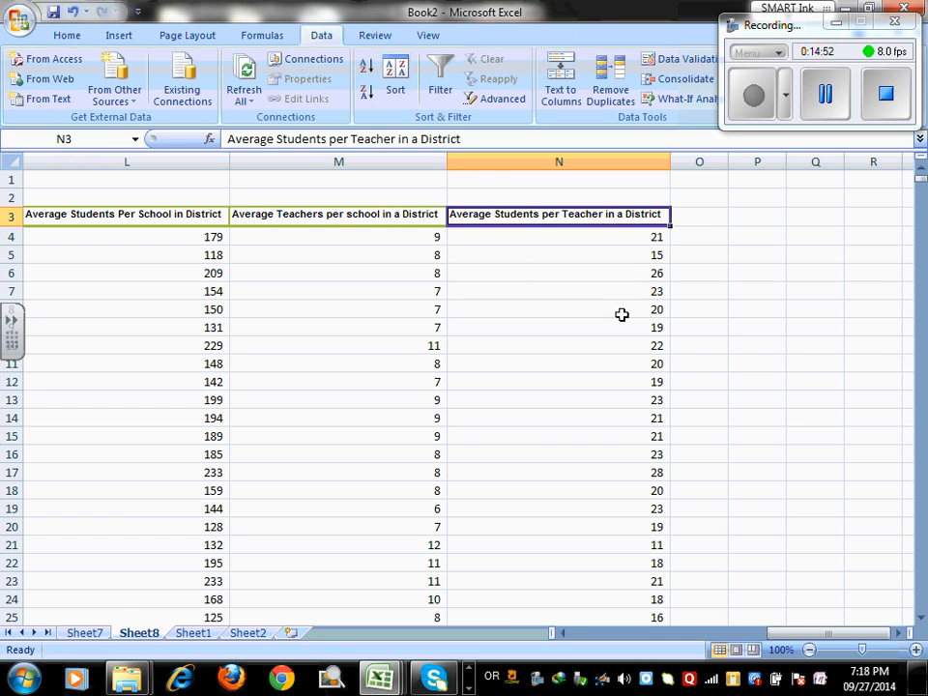
- Look back over the district names and the school, student and teacher counts in the summary table on Sheet8
left_click(904, 345)
left_click_drag(764, 634, 688, 643)
left_click(348, 327)
scroll(375, 378, "down", 4)
scroll(375, 378, "up", 4)
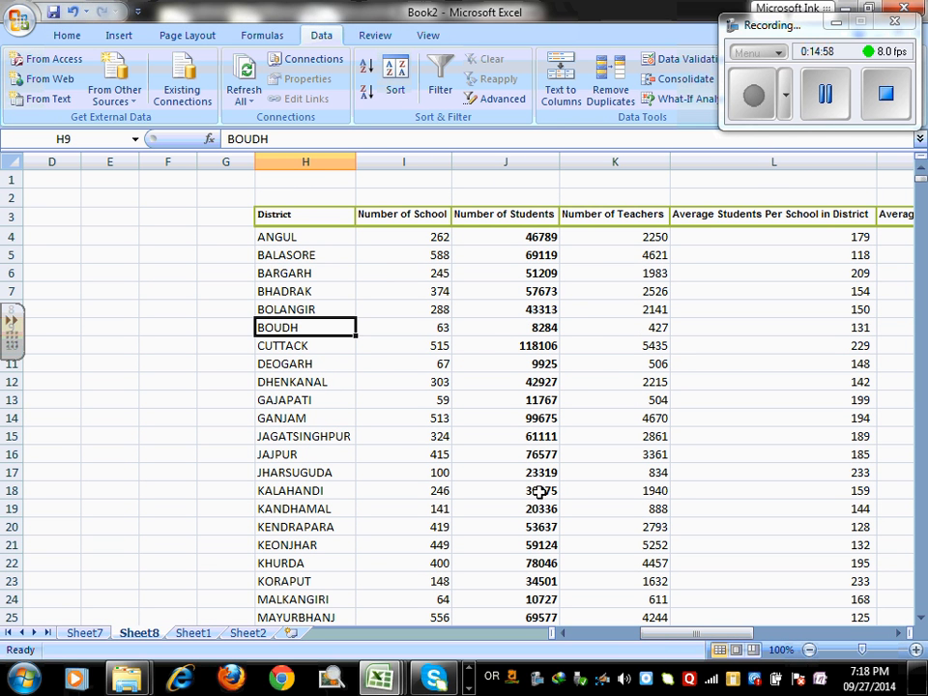
left_click(426, 345)
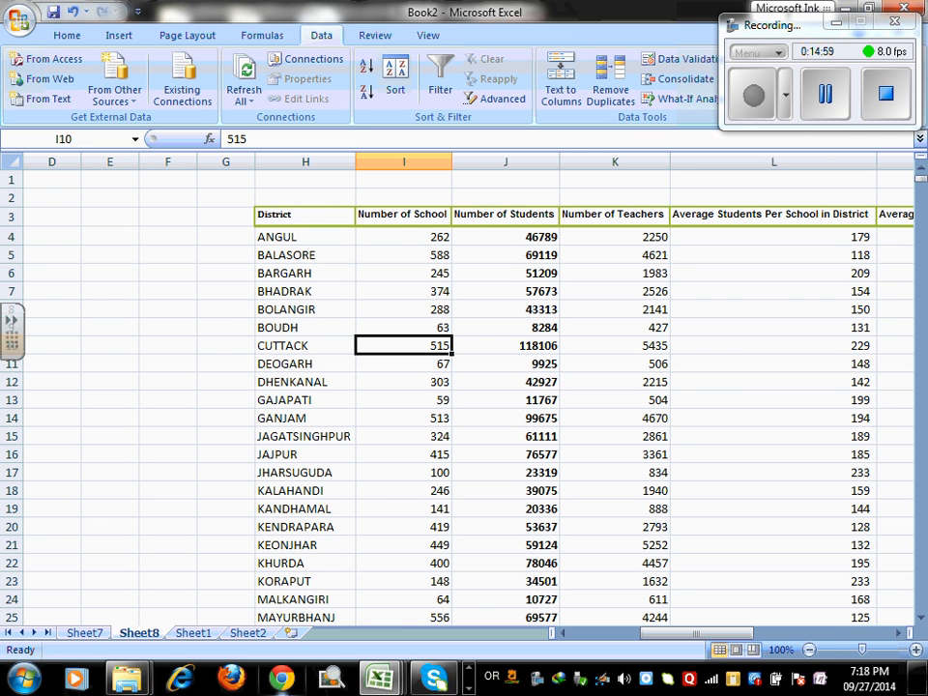
- Examine the filtered C.B.S.E. school records on Sheet1, from teacher and student numbers back to the district and block columns
key("ctrl+Page_Down")
scroll(192, 391, "down", 3)
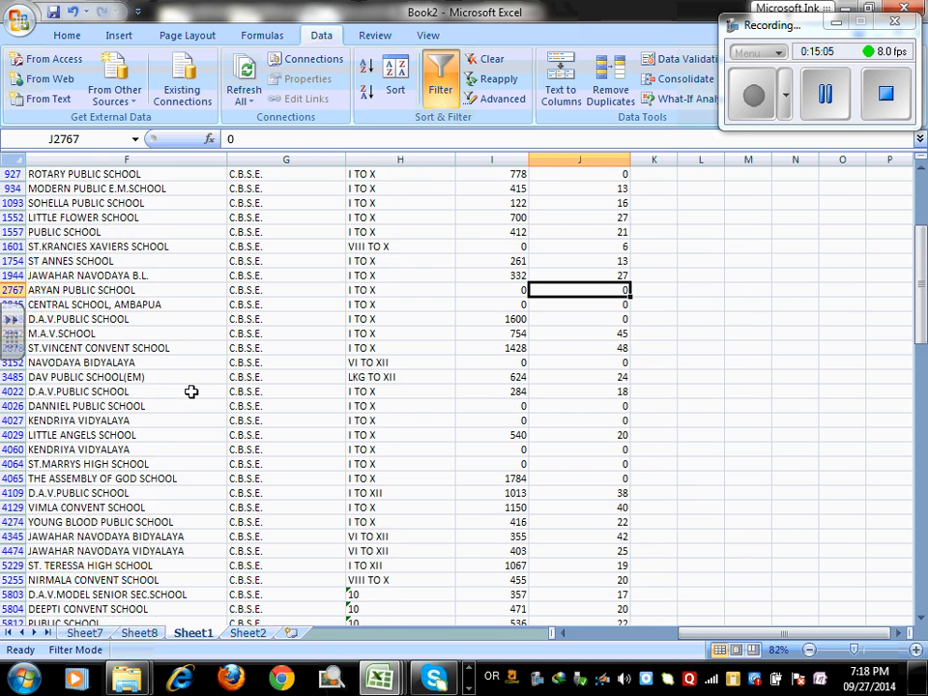
scroll(203, 425, "up", 3)
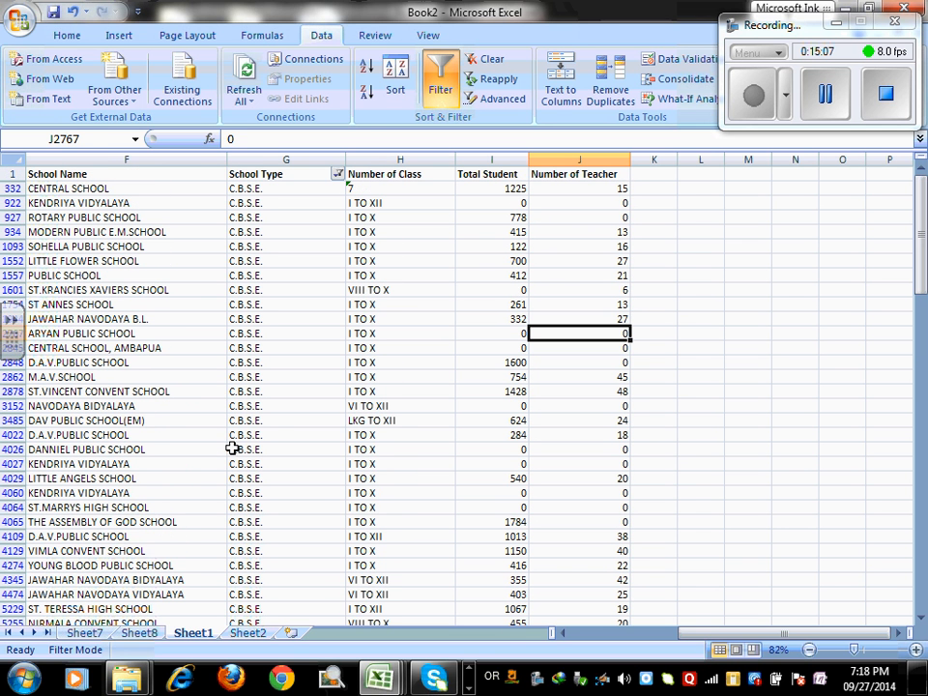
left_click(485, 265)
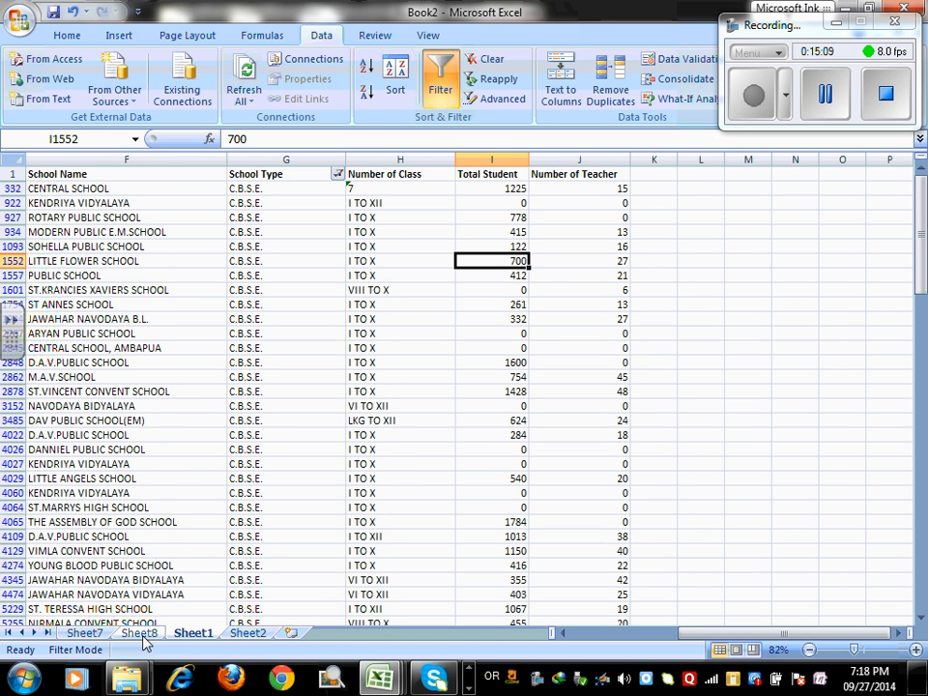
left_click(285, 478)
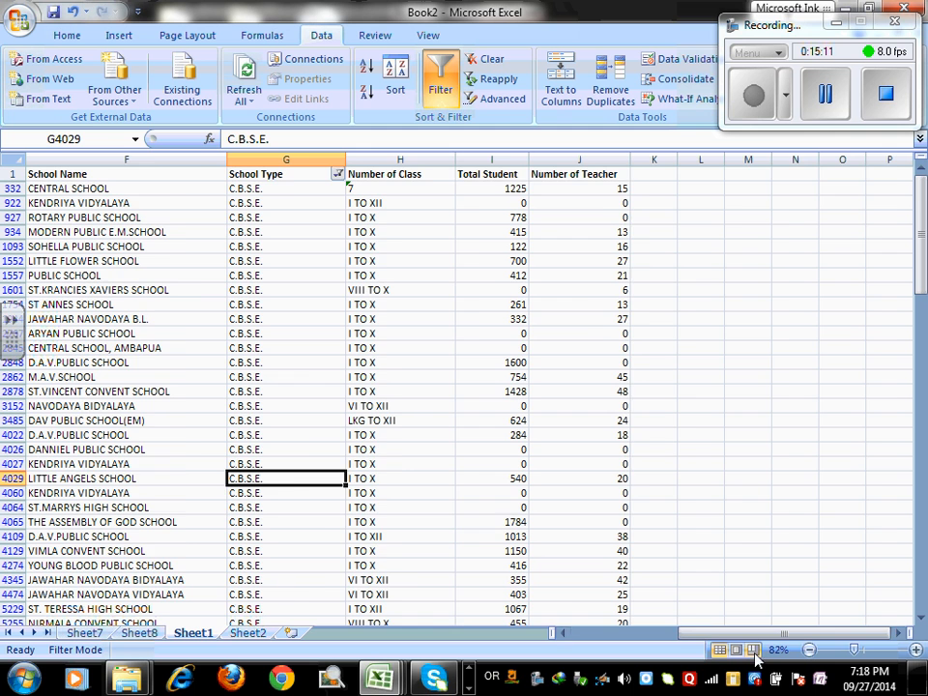
left_click_drag(757, 633, 740, 634)
left_click(462, 364)
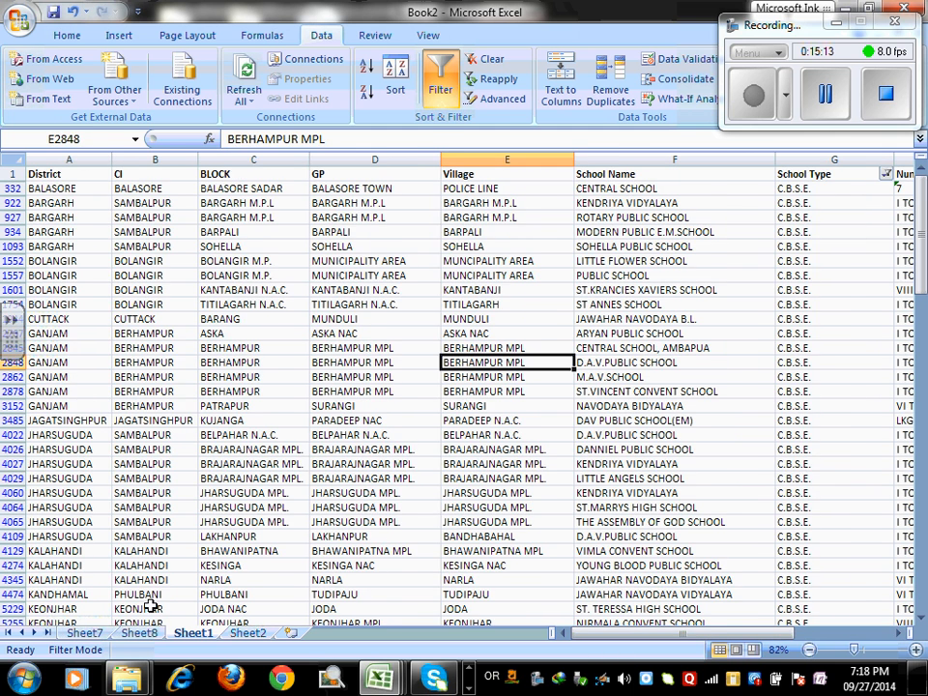
- Revisit Sheet8 and Sheet7, and review the Pivot Table question under the Excel Class Room title on Sheet2
left_click(140, 633)
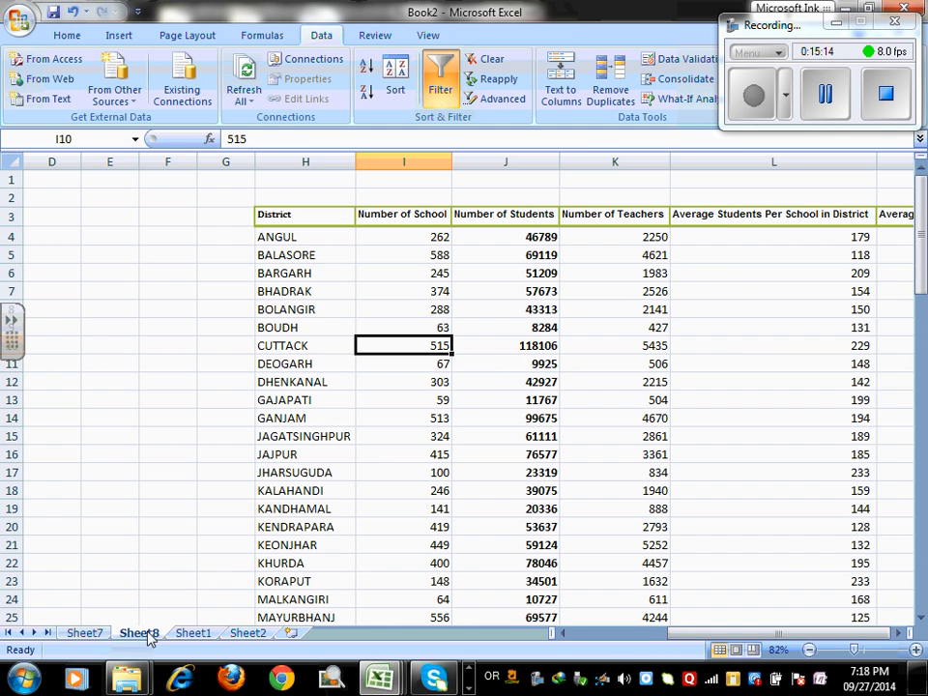
left_click(85, 633)
left_click(249, 634)
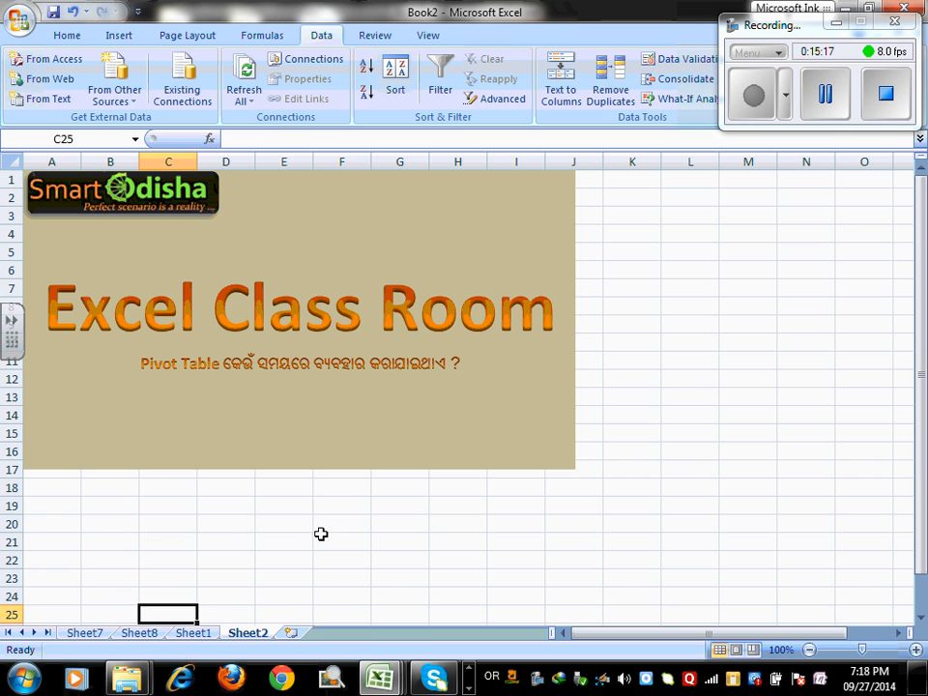
left_click(321, 533)
left_click(362, 382)
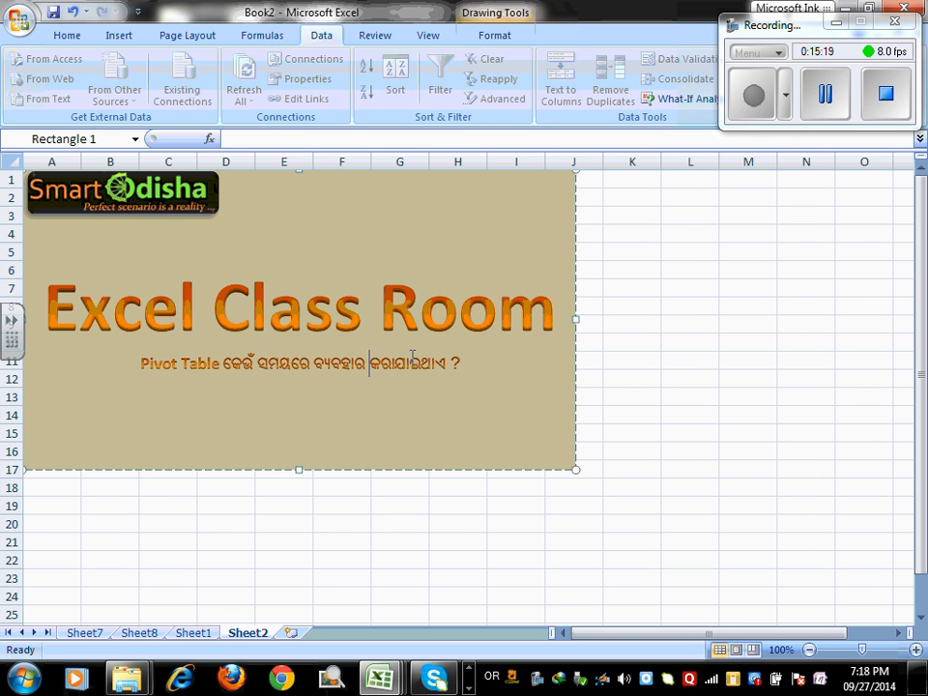
left_click_drag(462, 364, 141, 363)
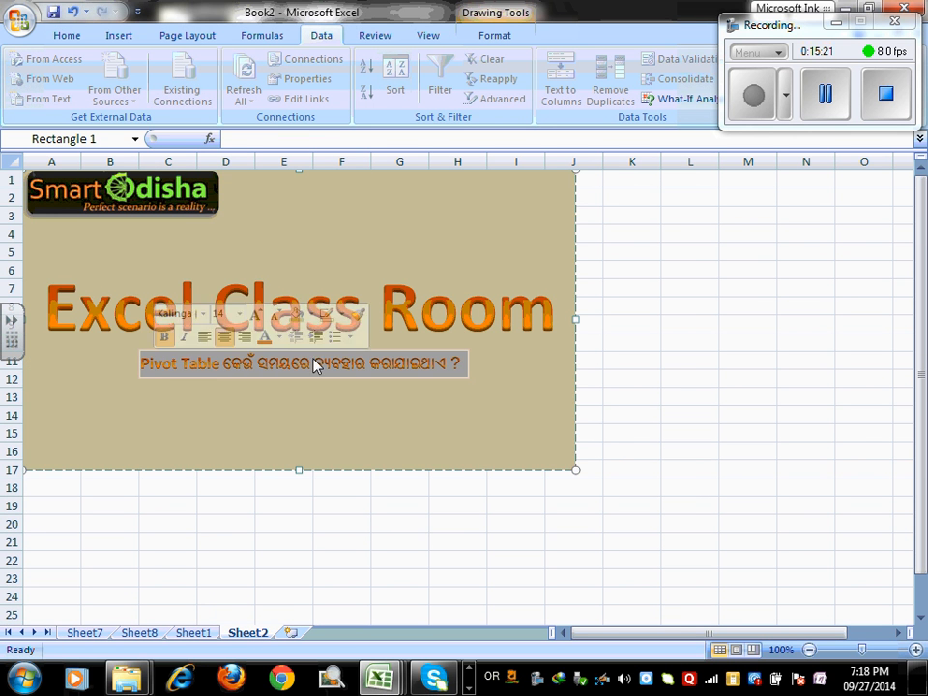
left_click(667, 451)
left_click(379, 364)
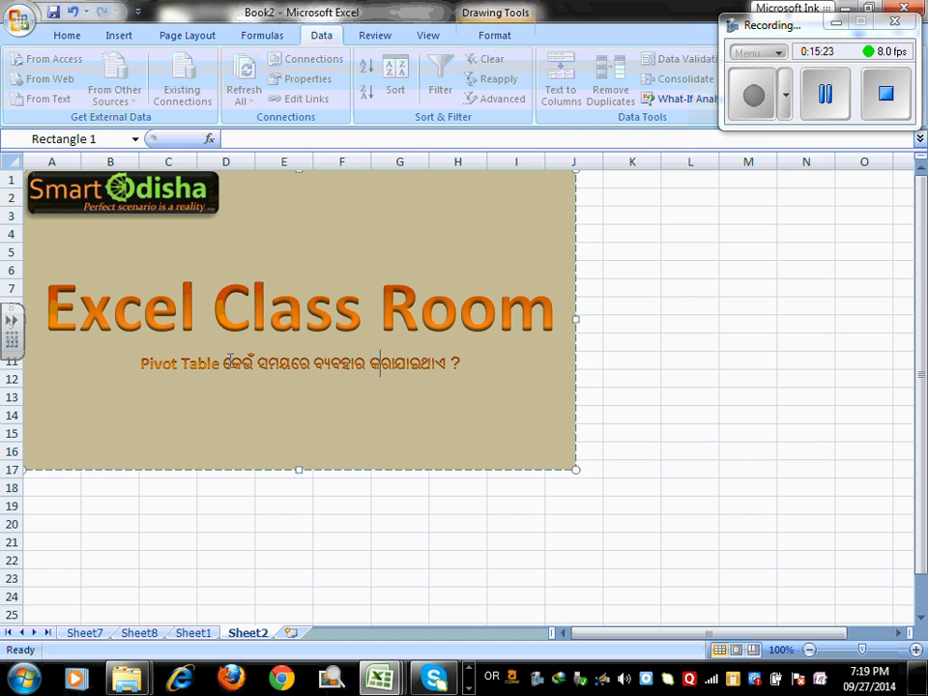
left_click_drag(208, 365, 464, 373)
left_click(668, 377)
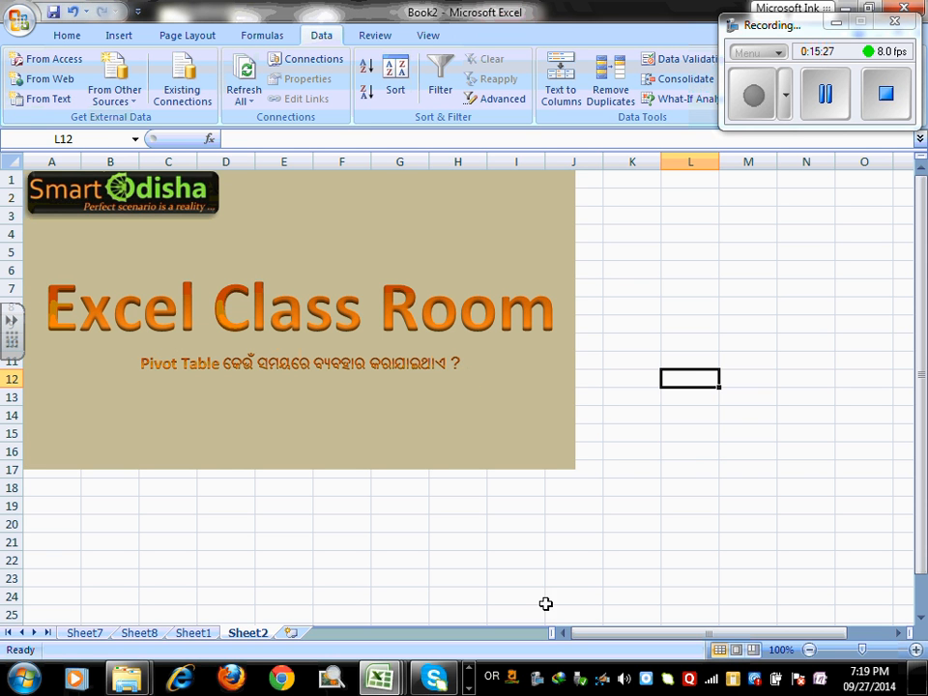
left_click(348, 557)
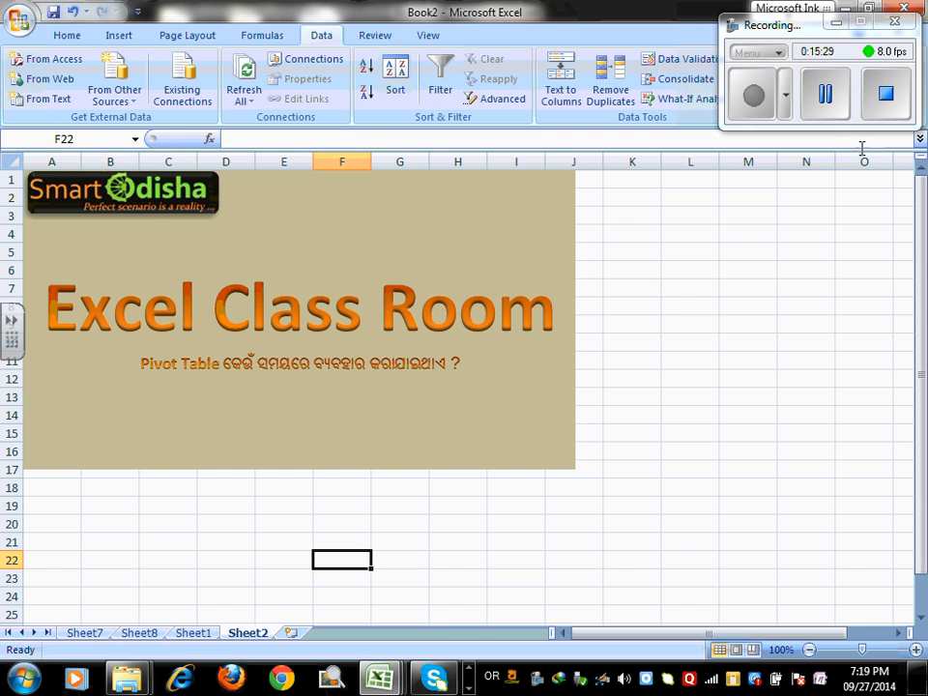